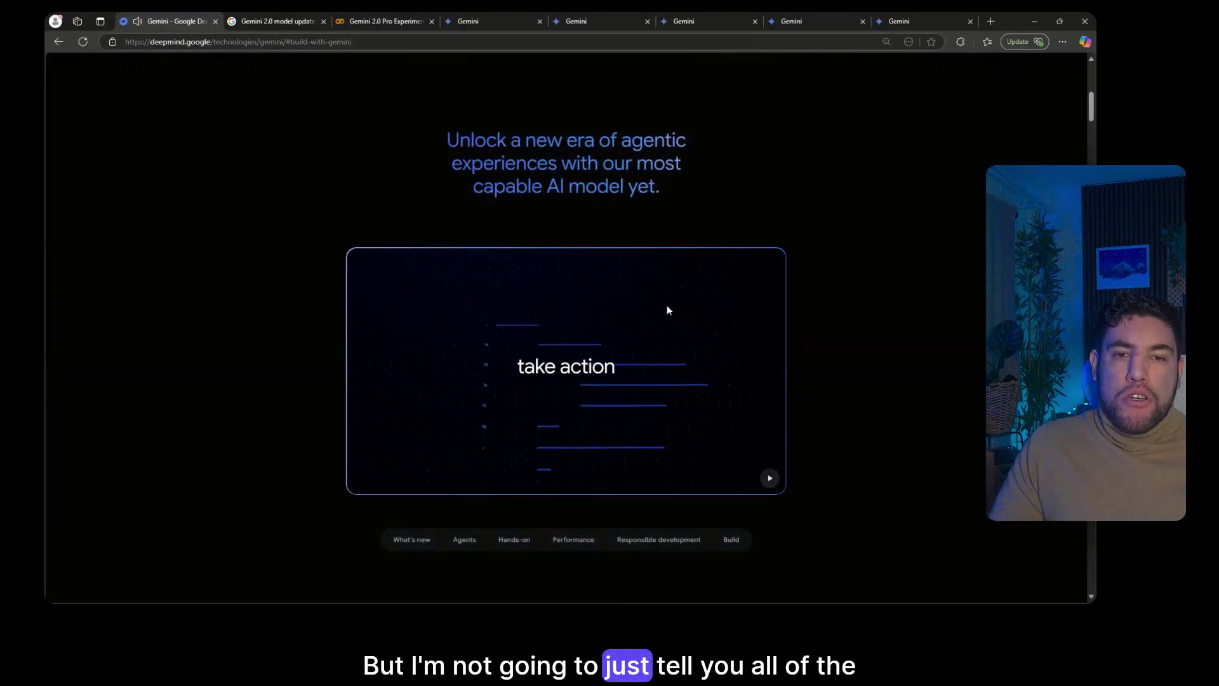
- Switch to the Gemini 2.0 update article and read down past the benchmark table to 2.0 Flash-Lite
key(ctrl+Tab)
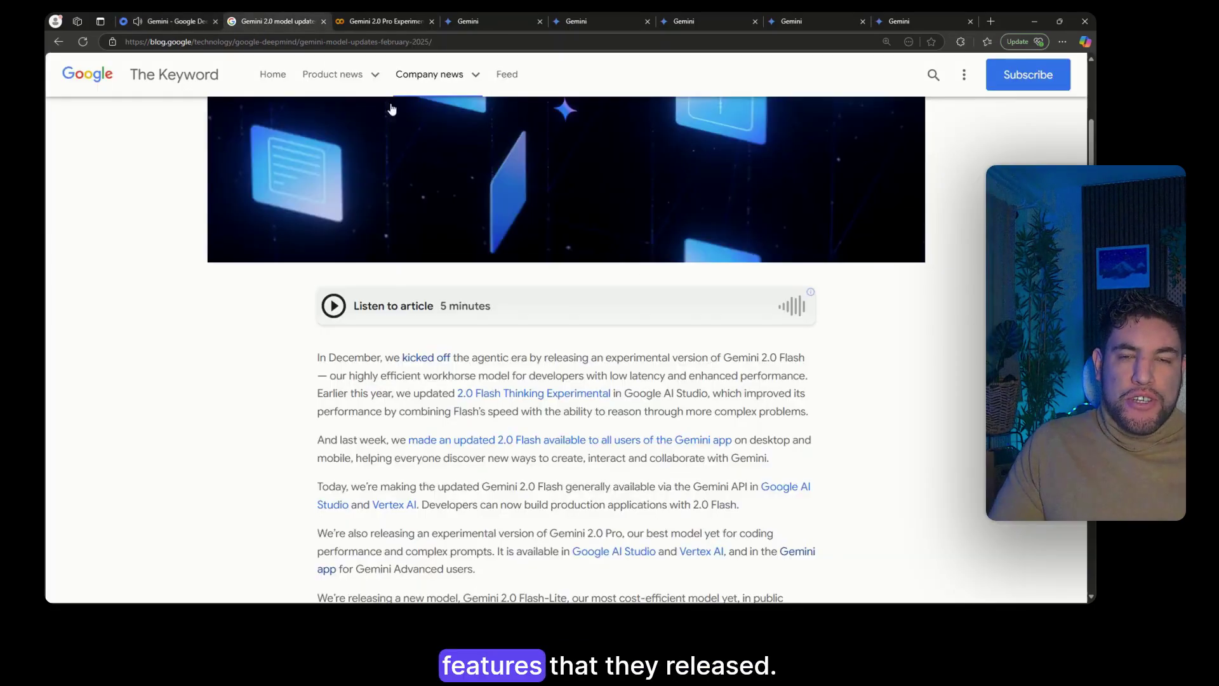
scroll(706, 286, down, 15)
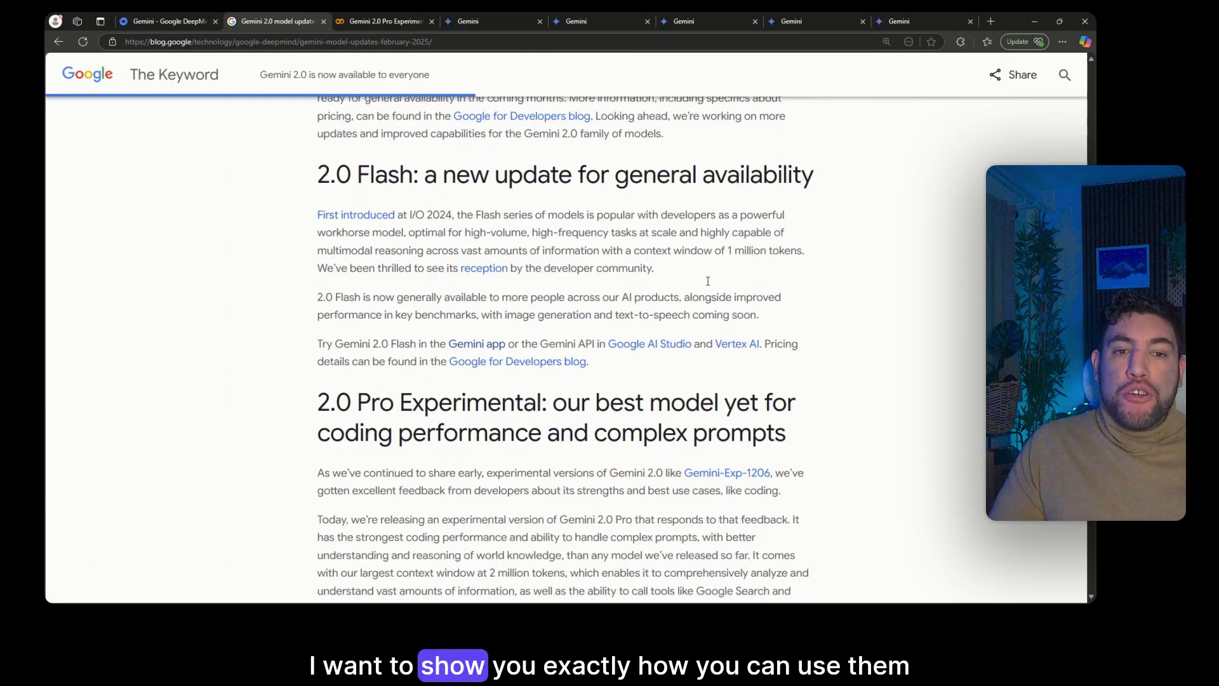
scroll(708, 285, down, 8)
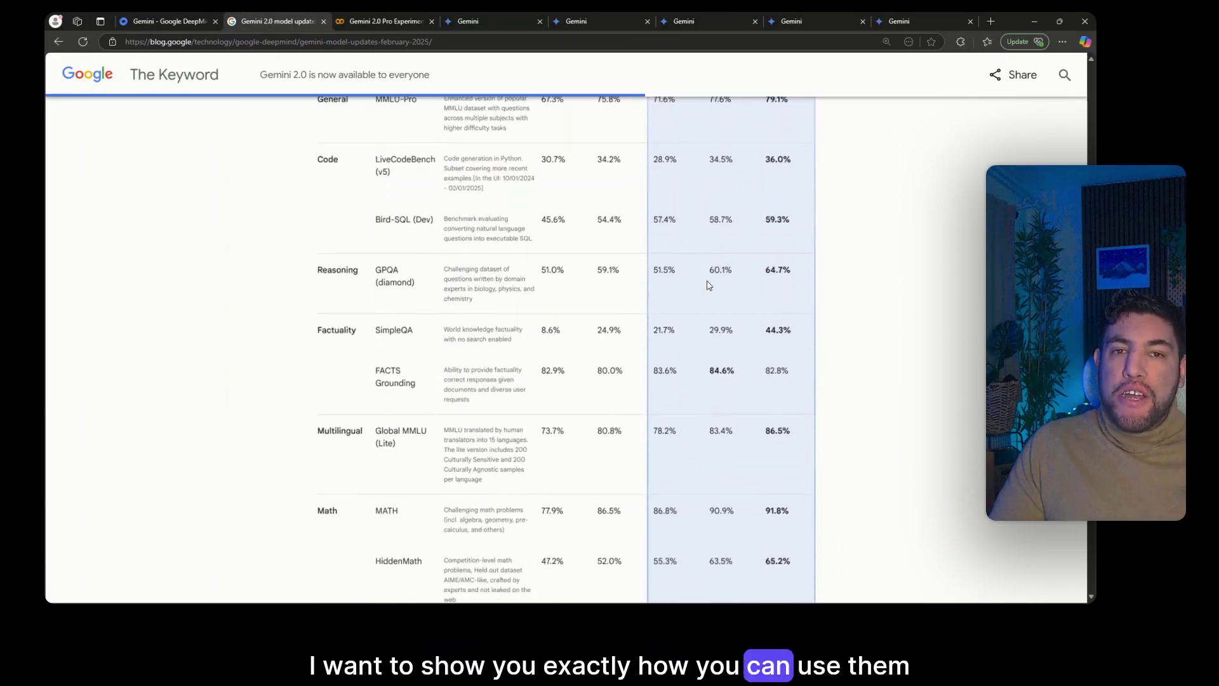
scroll(708, 285, down, 10)
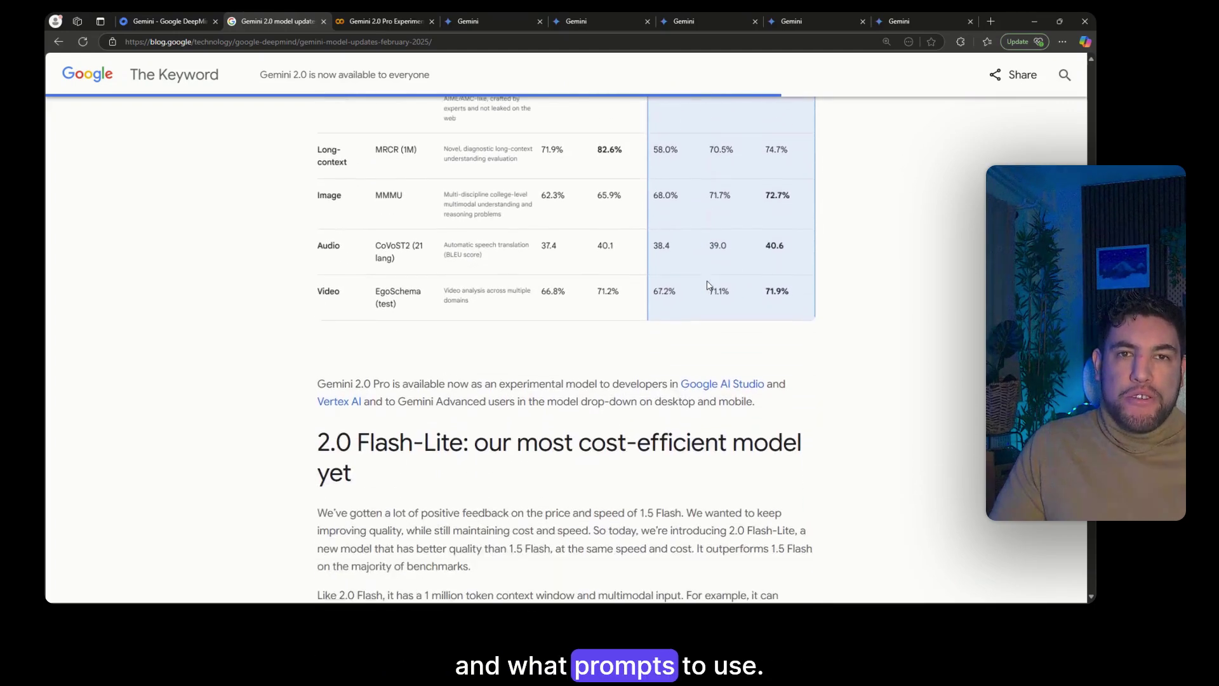
- Review the Colab notebook's sales map, stock and Monte Carlo charts, then bring up the stock-code chat
click(390, 17)
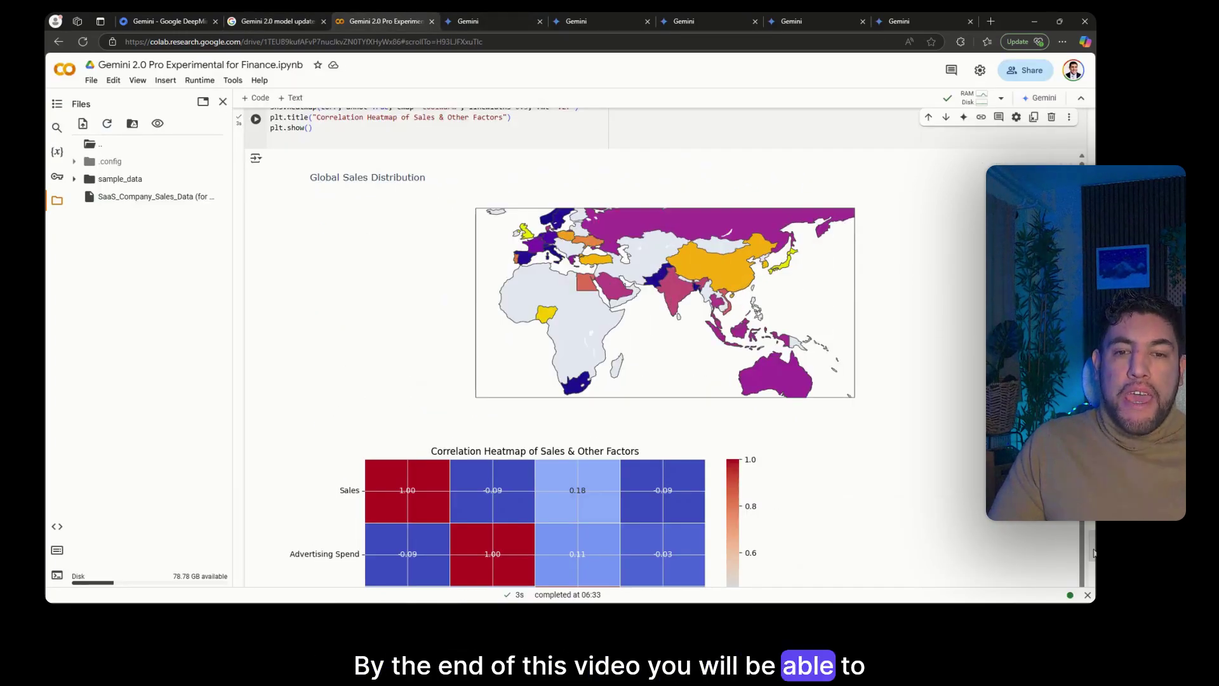
scroll(825, 381, up, 20)
scroll(711, 455, down, 2)
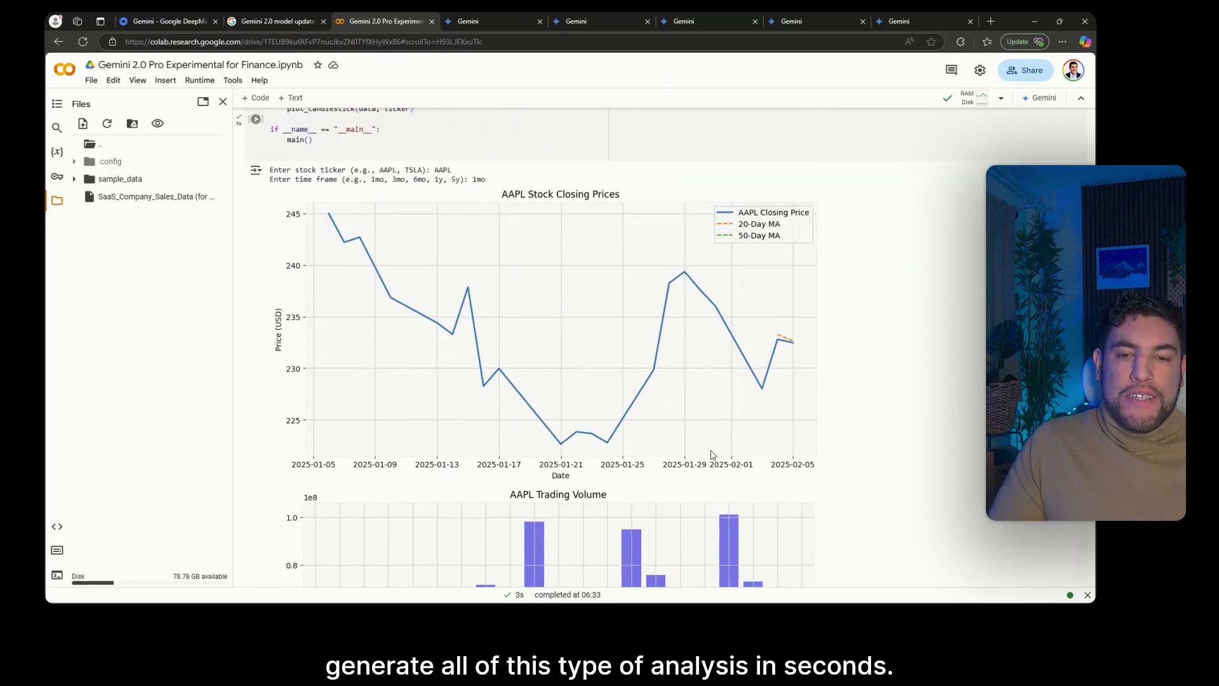
scroll(713, 449, down, 8)
scroll(843, 371, up, 8)
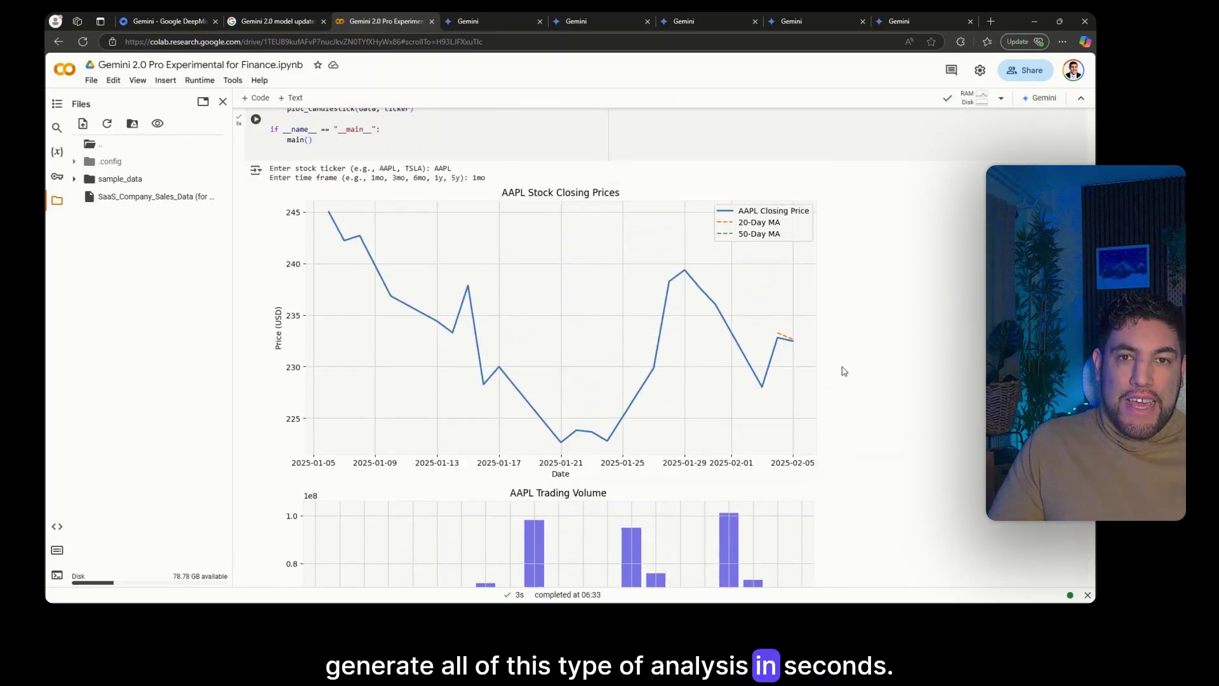
scroll(844, 370, up, 20)
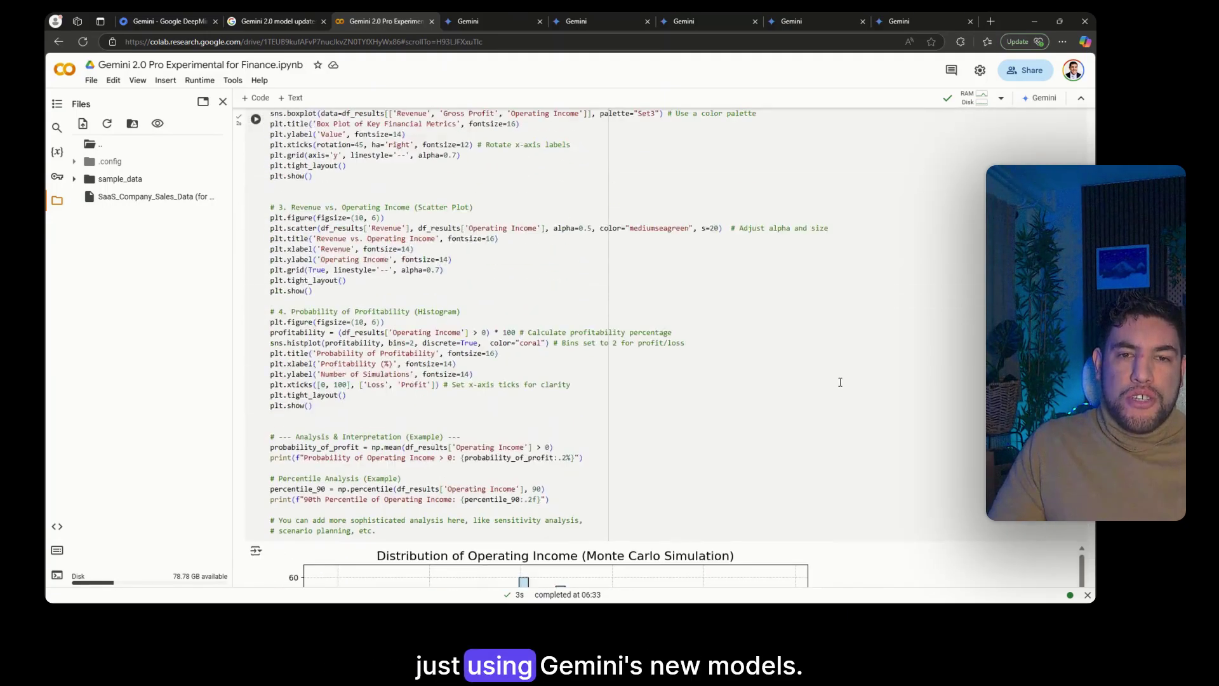
scroll(840, 381, up, 20)
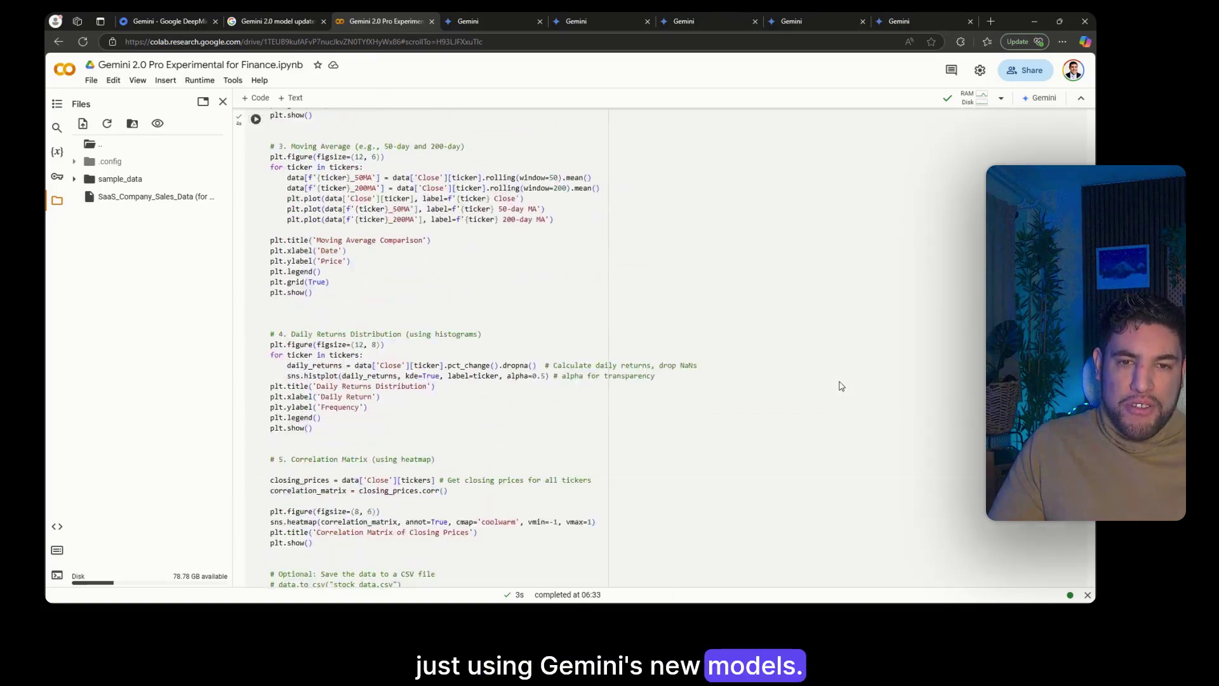
scroll(840, 385, up, 15)
scroll(840, 384, down, 20)
scroll(840, 384, up, 3)
scroll(840, 383, down, 5)
scroll(840, 383, down, 2)
click(501, 21)
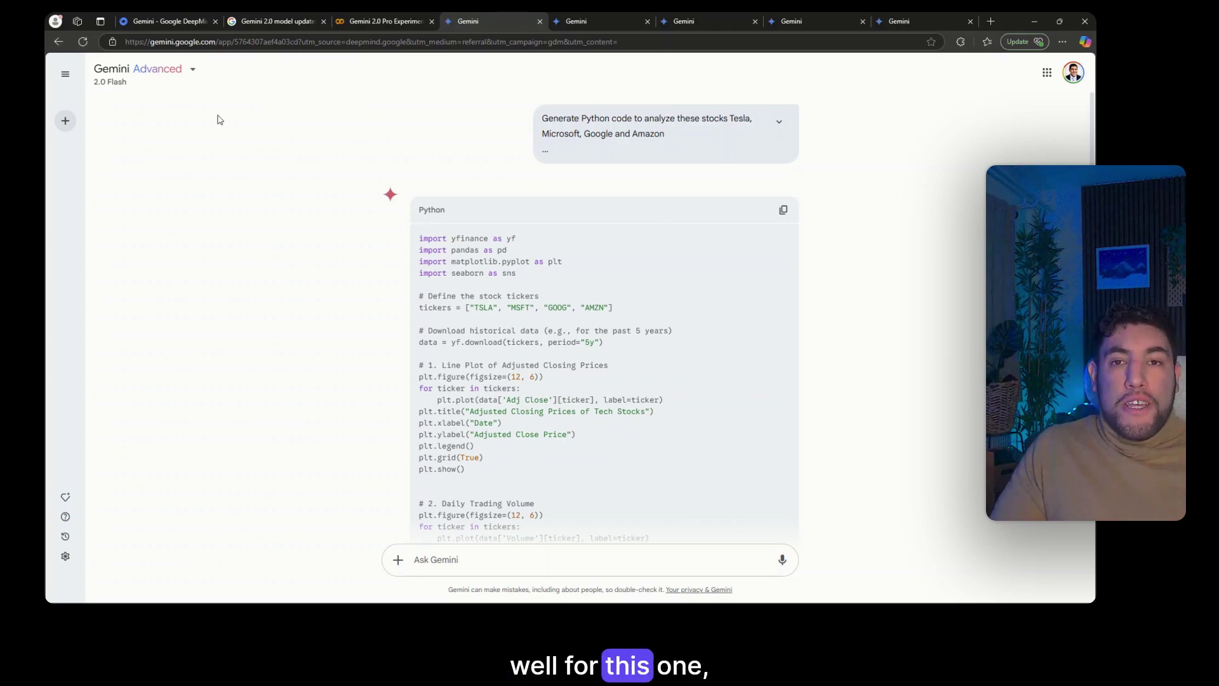
click(181, 83)
click(350, 114)
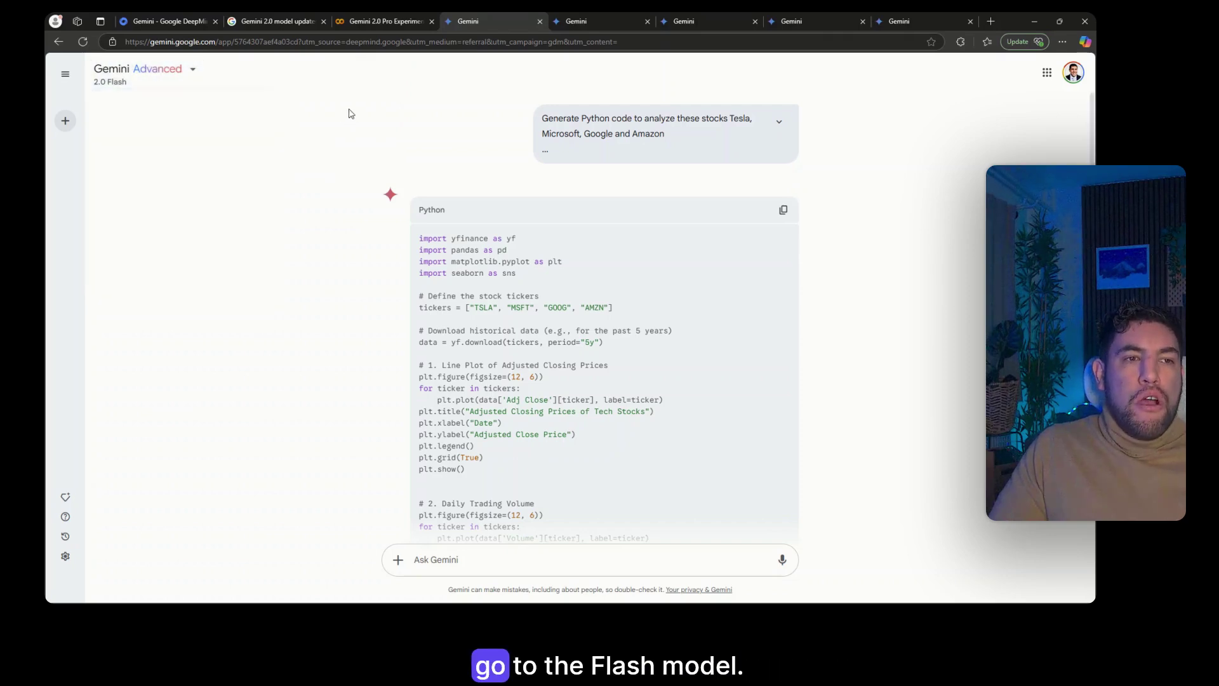
click(148, 74)
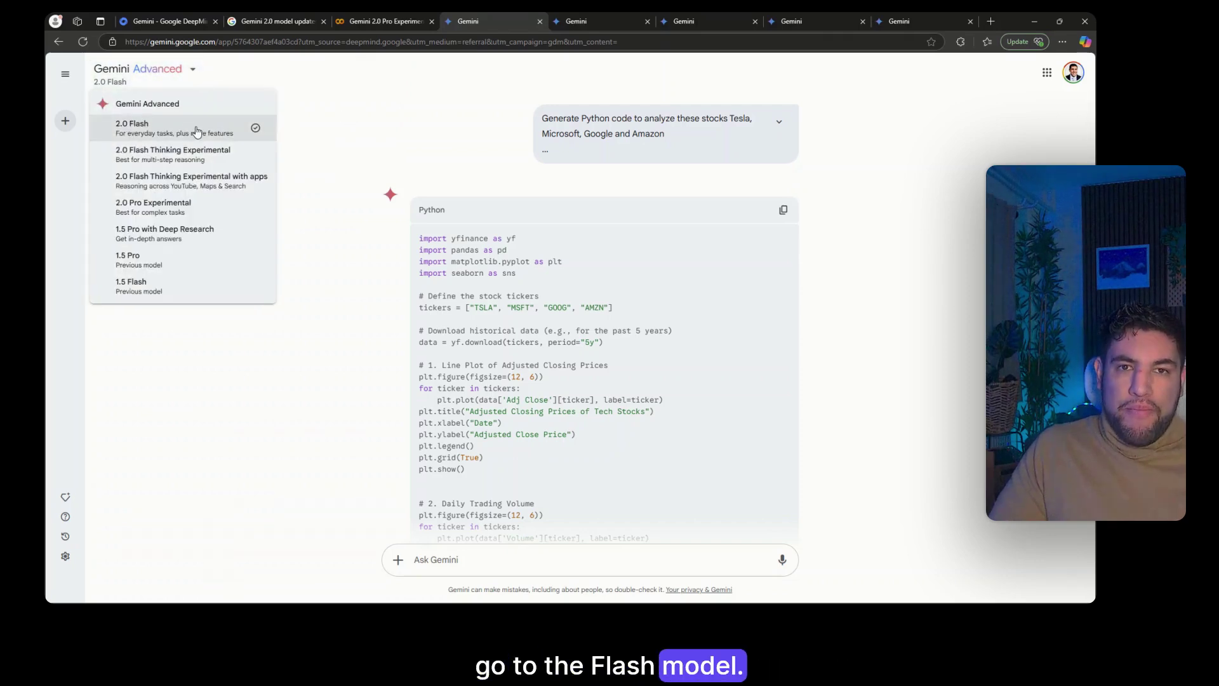
click(851, 210)
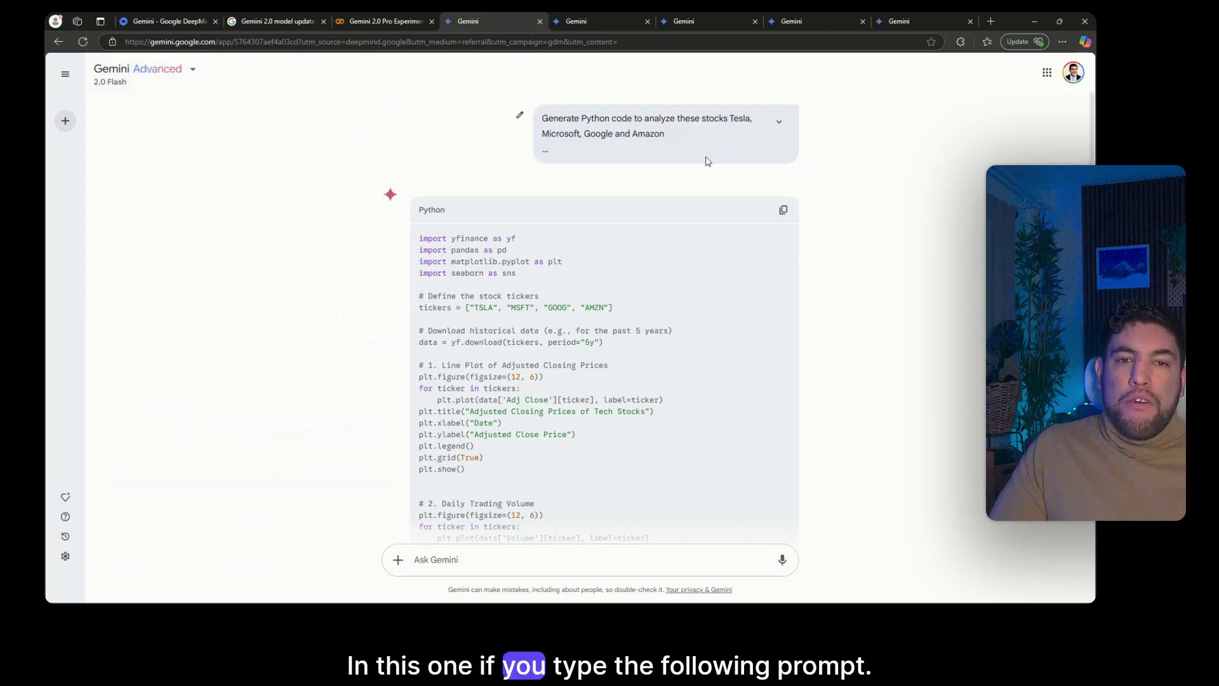
click(519, 115)
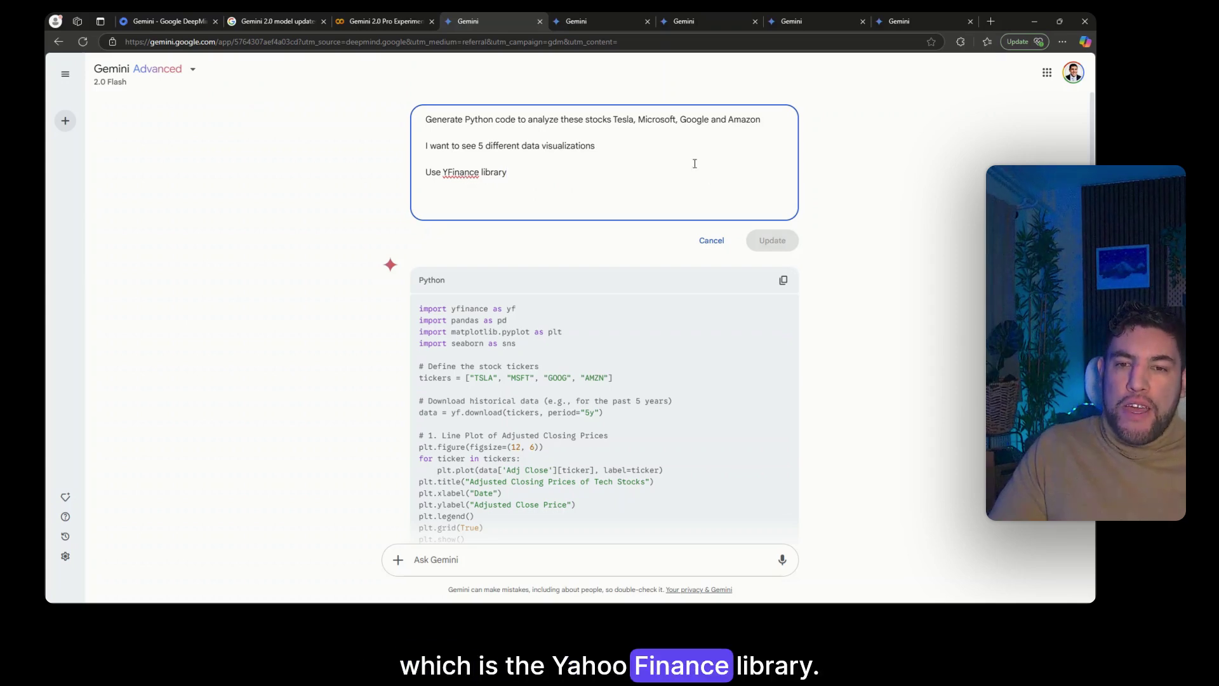
click(711, 241)
scroll(718, 237, down, 3)
scroll(718, 237, down, 10)
scroll(665, 212, down, 2)
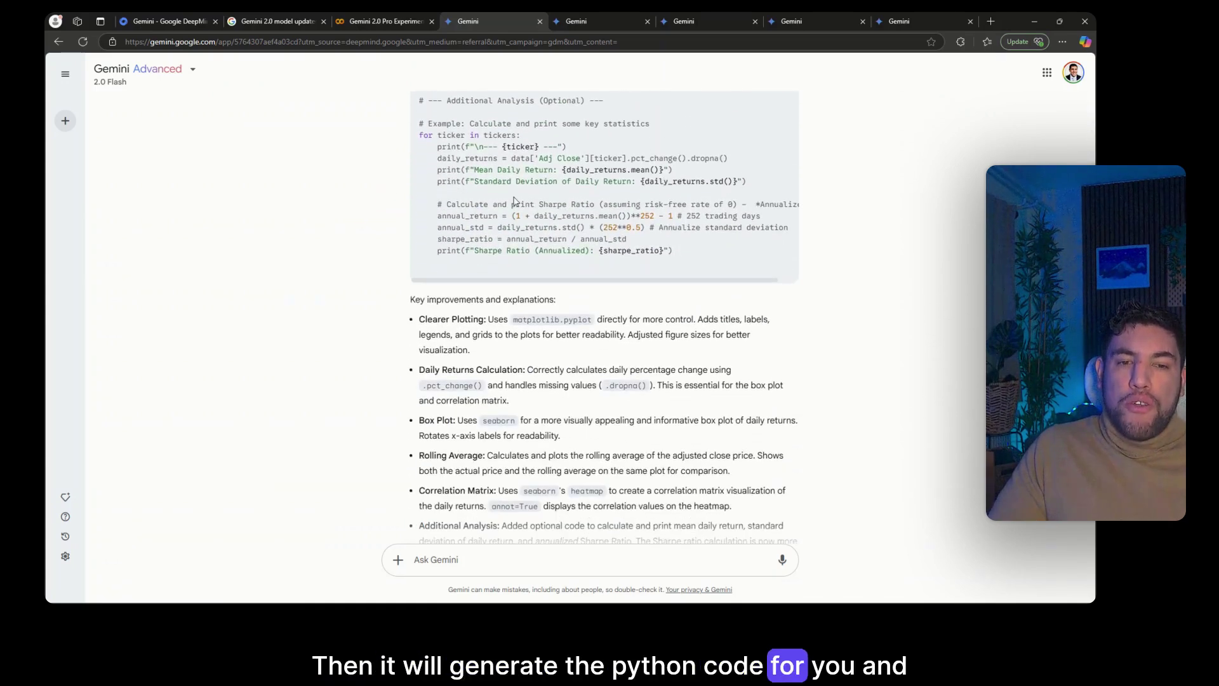
scroll(602, 177, down, 1)
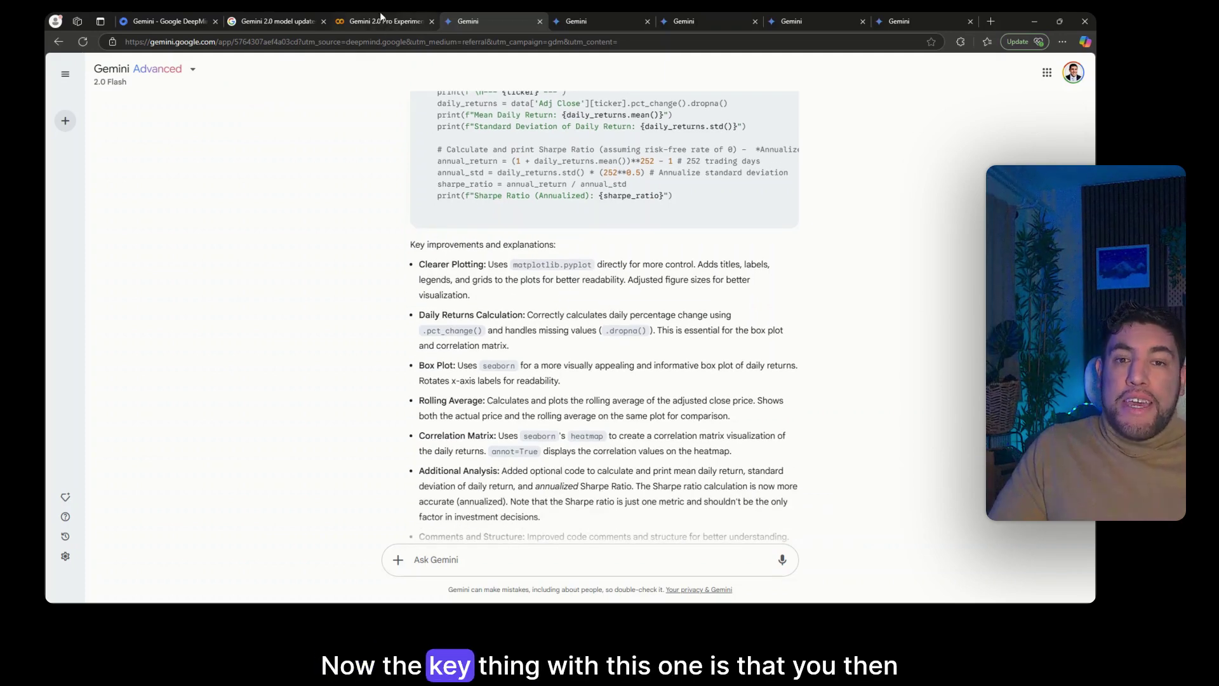
- Return to the finance notebook and select the yfinance code from the imports to the first chart
click(381, 19)
scroll(572, 349, down, 10)
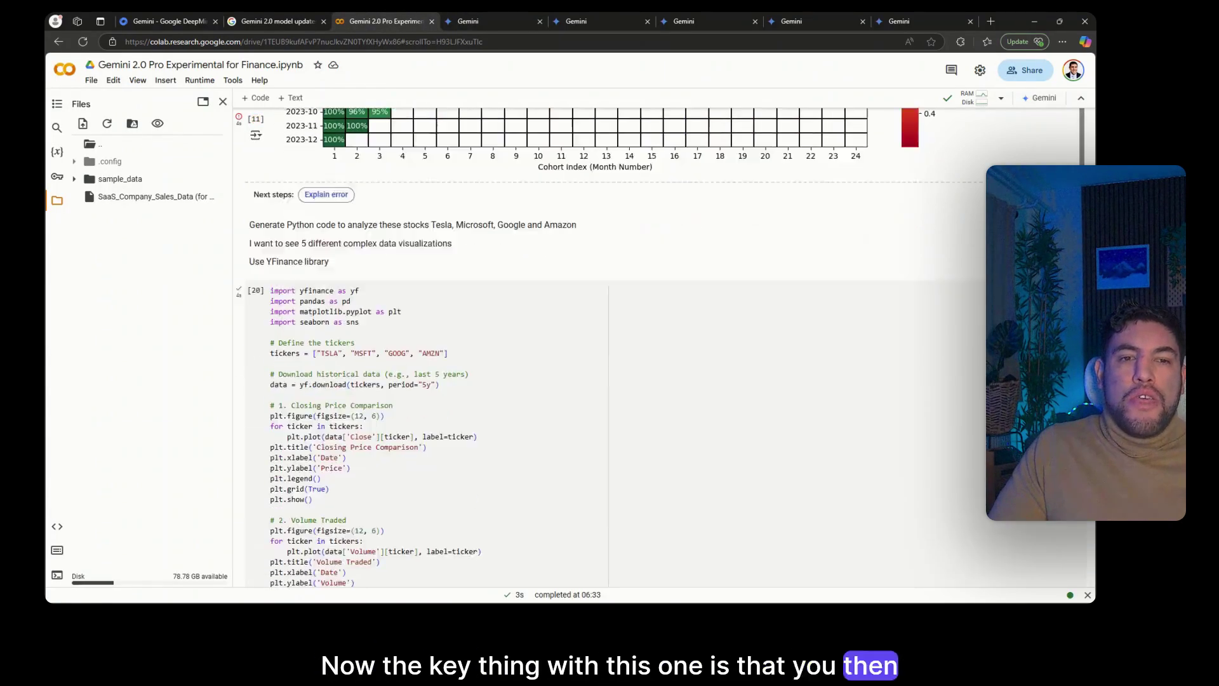
scroll(571, 349, up, 3)
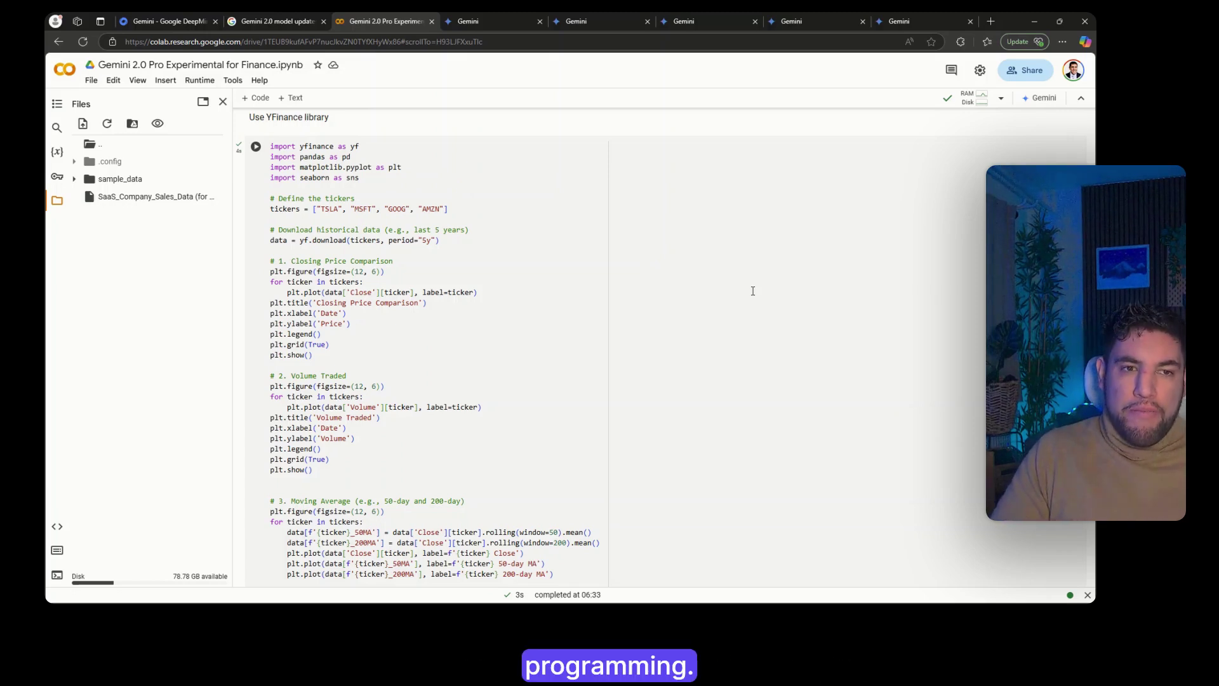
click(508, 201)
drag(273, 145, 546, 359)
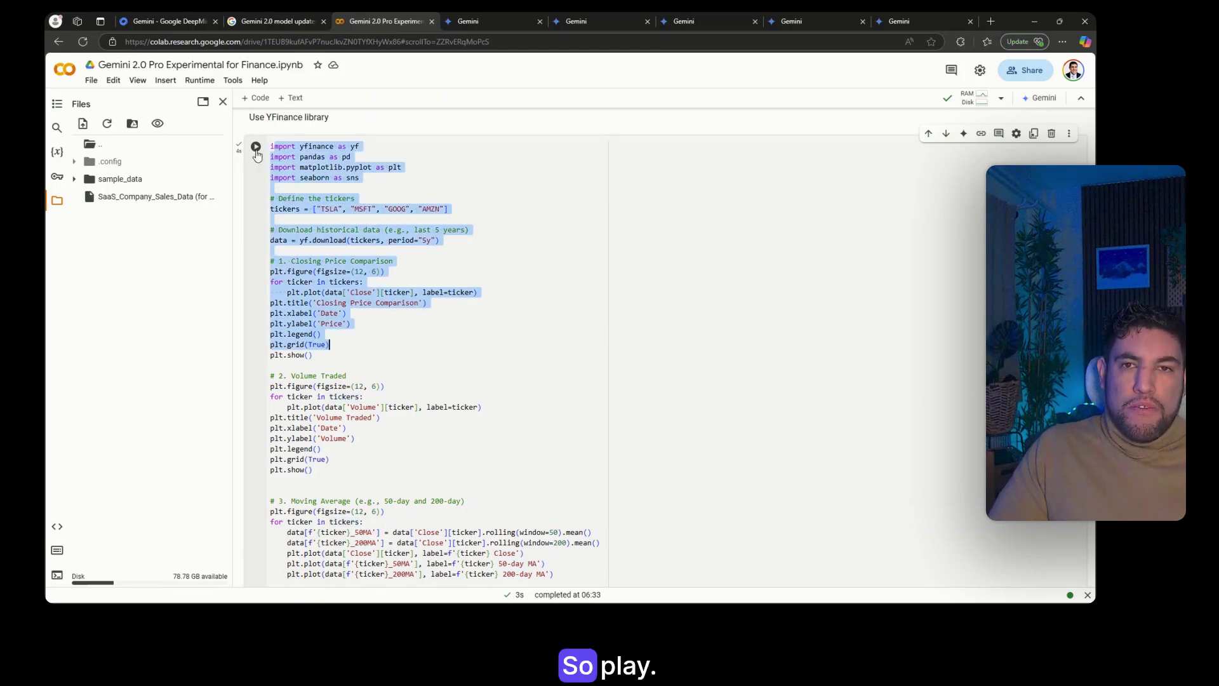
- Scroll through the TSLA, MSFT, GOOG and AMZN charts down to the closing-price correlation matrix
scroll(390, 249, down, 10)
scroll(707, 234, down, 2)
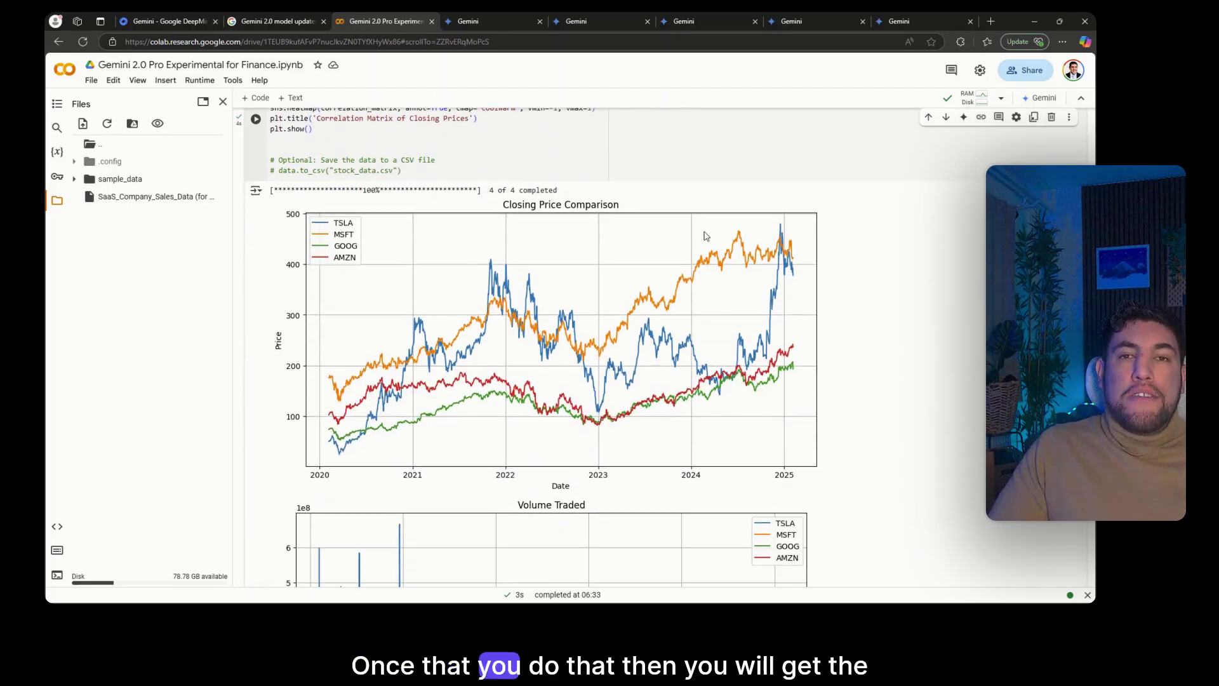
scroll(691, 176, down, 1)
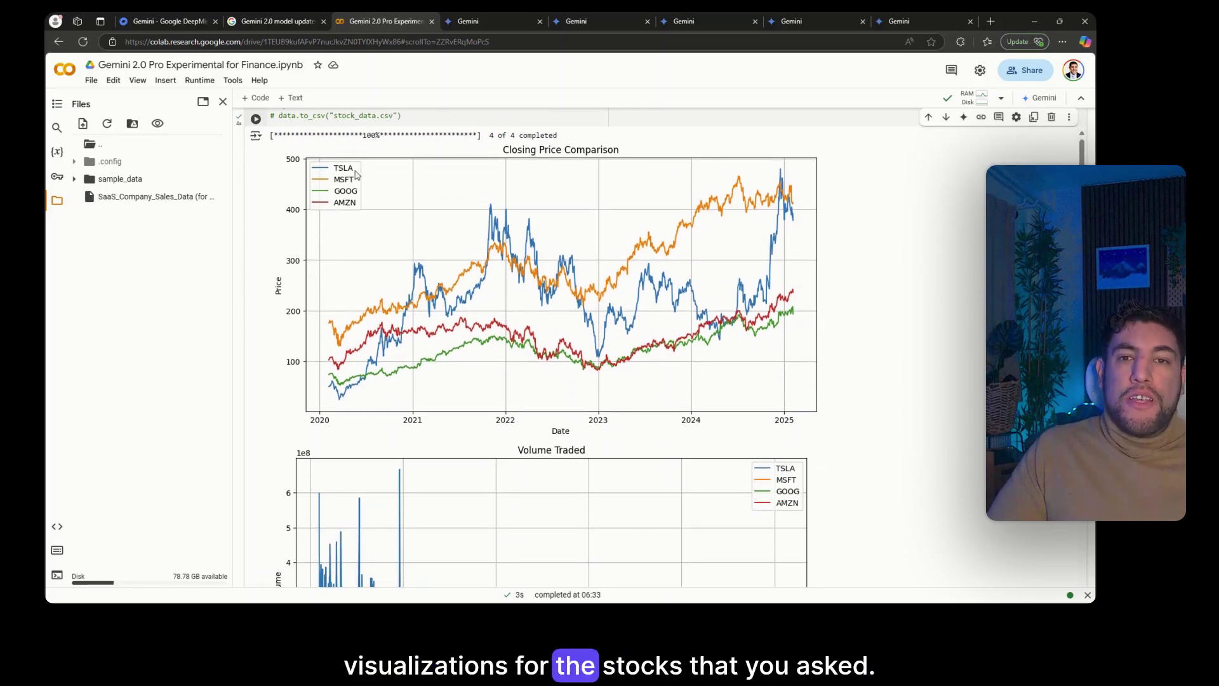
scroll(848, 231, down, 7)
scroll(848, 232, down, 7)
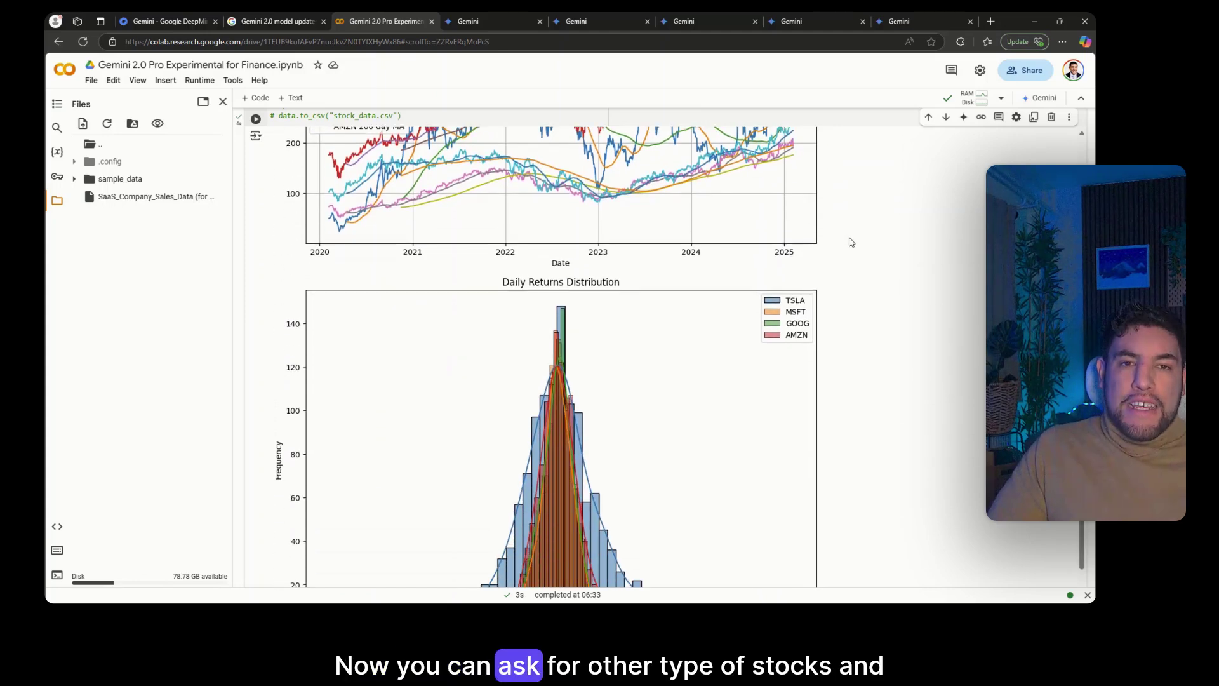
scroll(851, 242, up, 2)
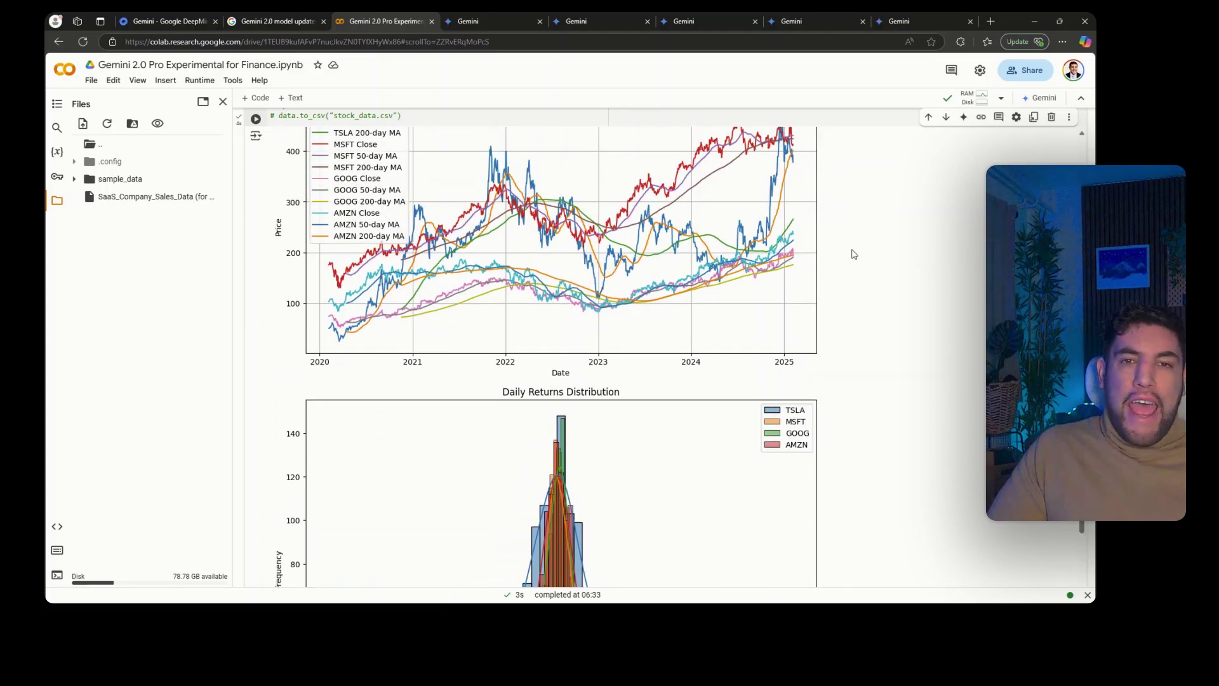
scroll(854, 251, down, 6)
scroll(852, 254, down, 2)
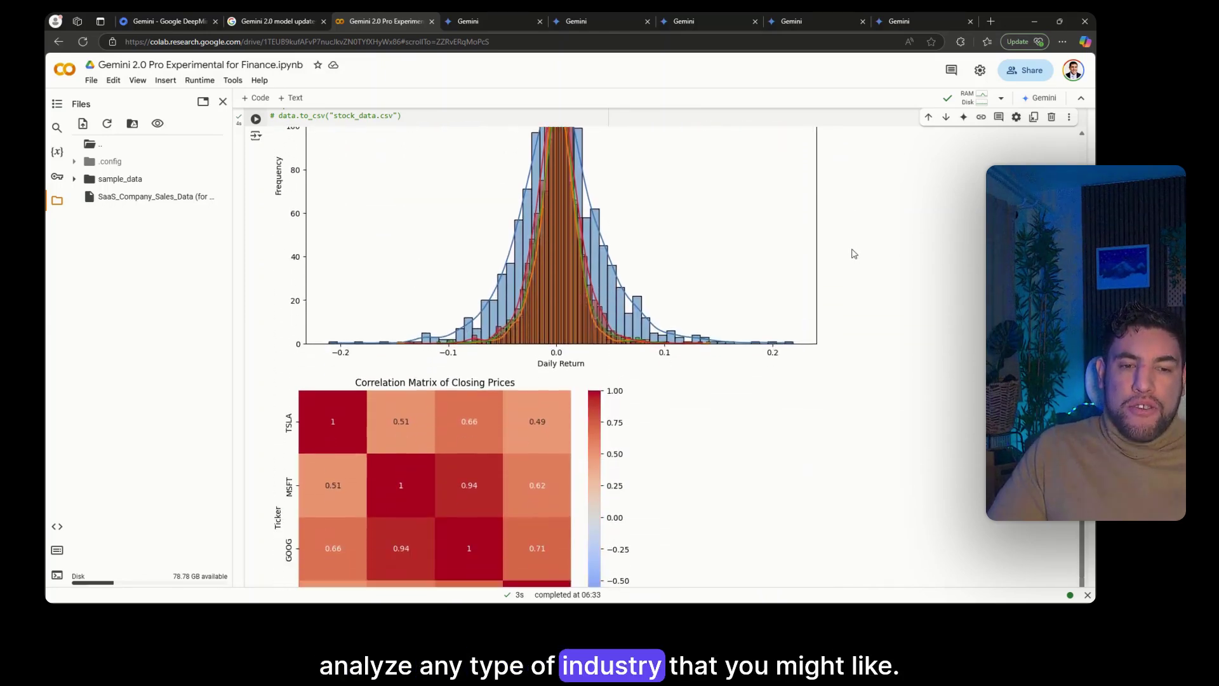
scroll(789, 269, down, 6)
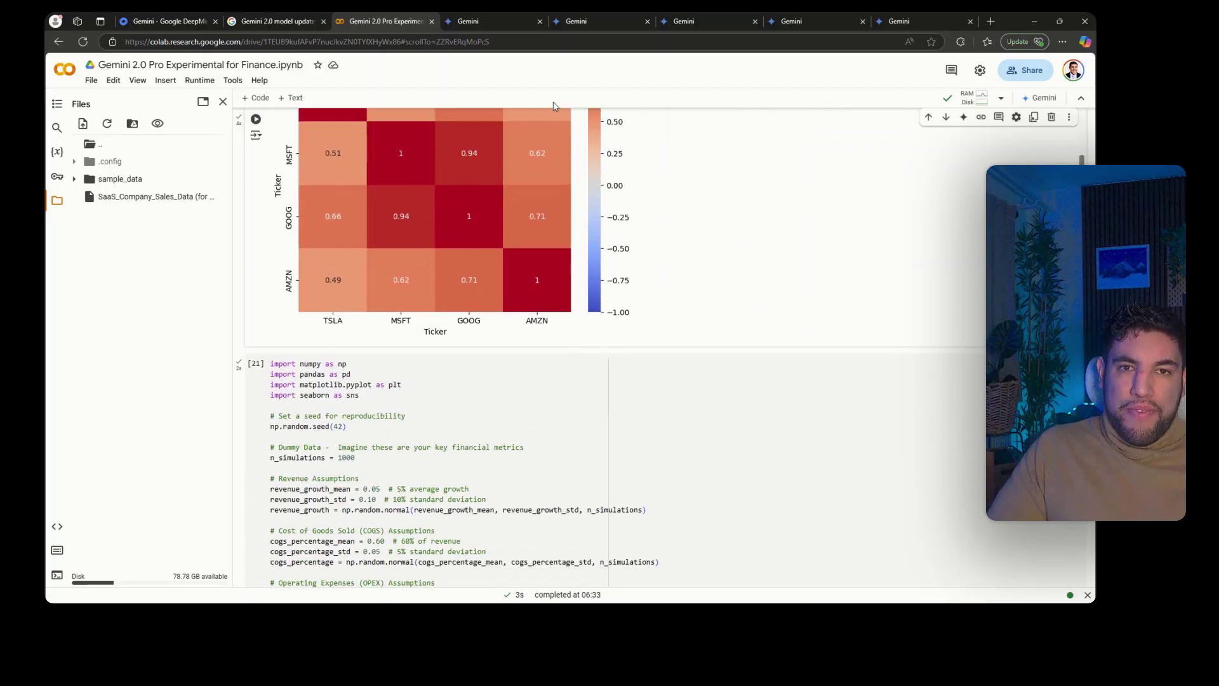
- Open the Quantum Computing for Finance chat, checking the model list and its reasoning steps without changes
click(591, 25)
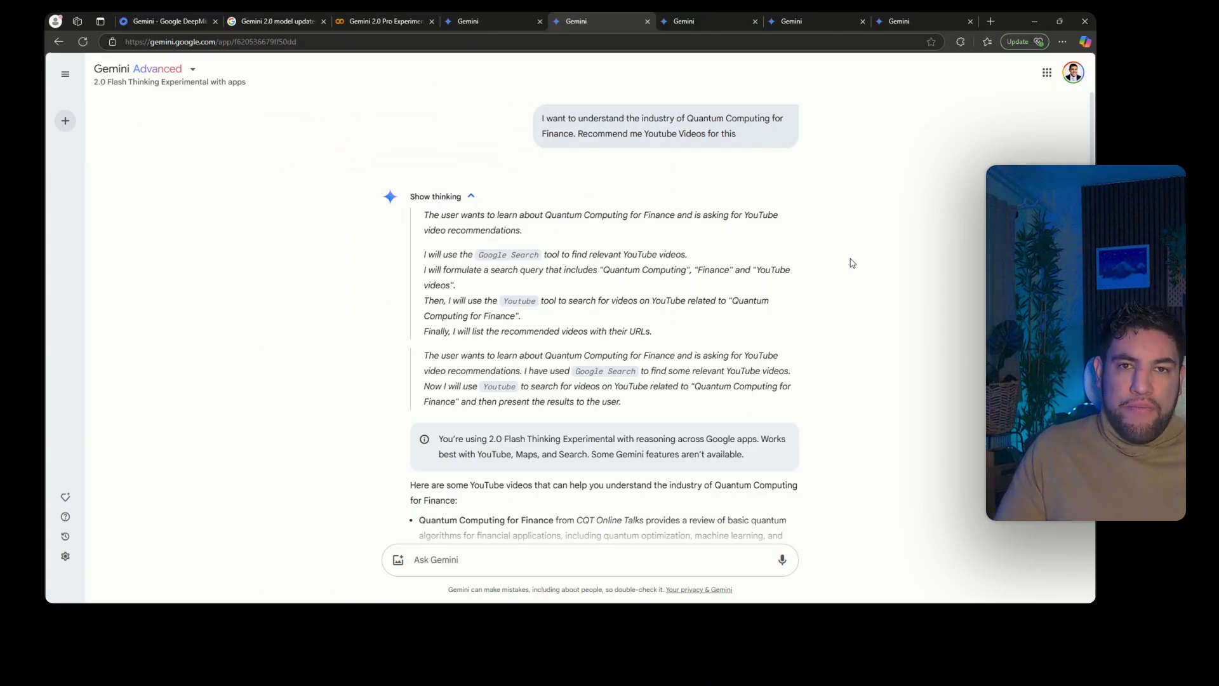
click(196, 79)
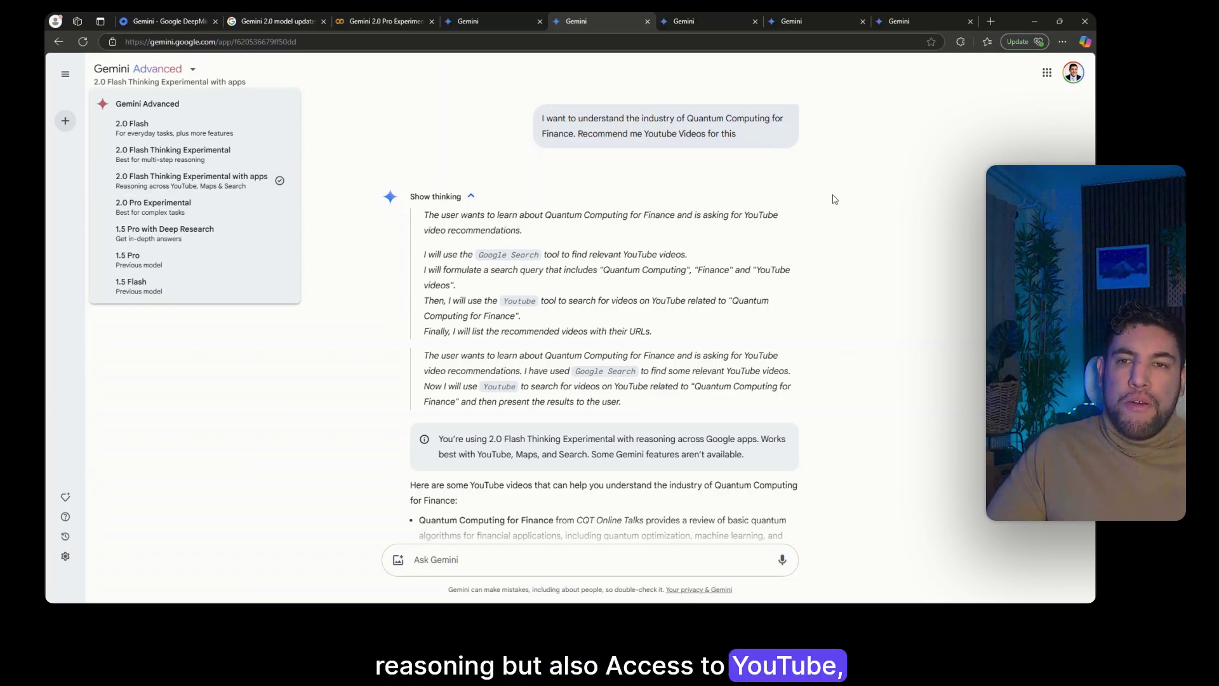
click(887, 192)
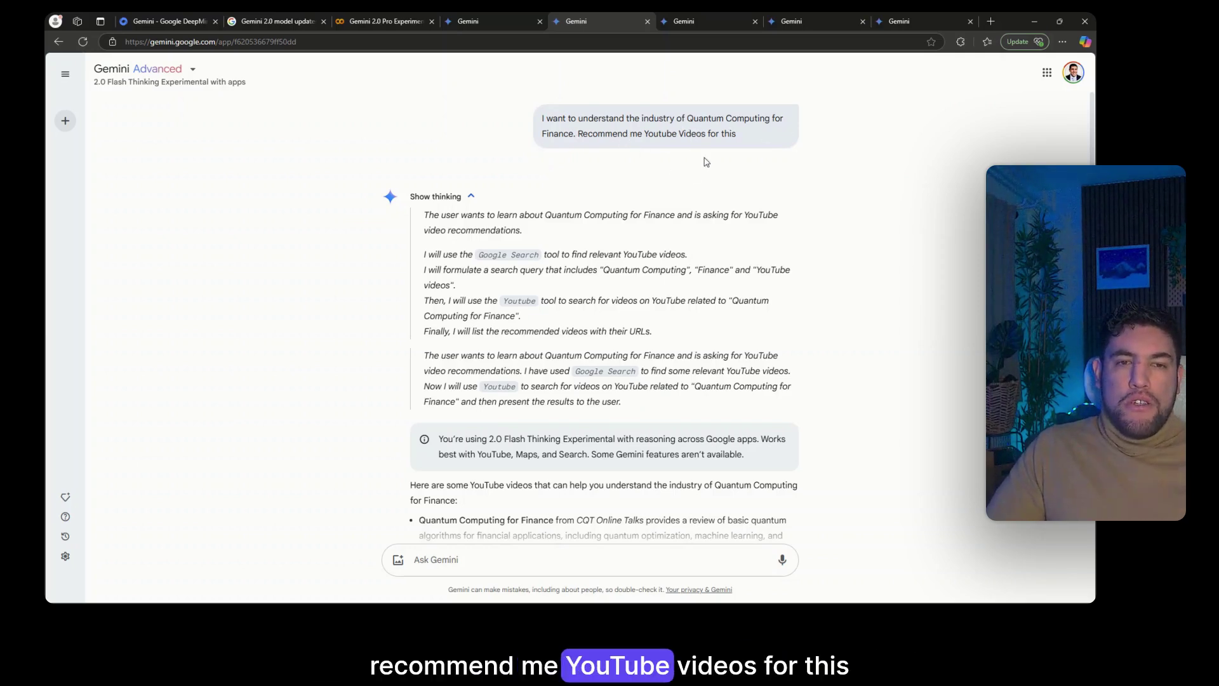
scroll(707, 162, down, 2)
scroll(741, 165, up, 1)
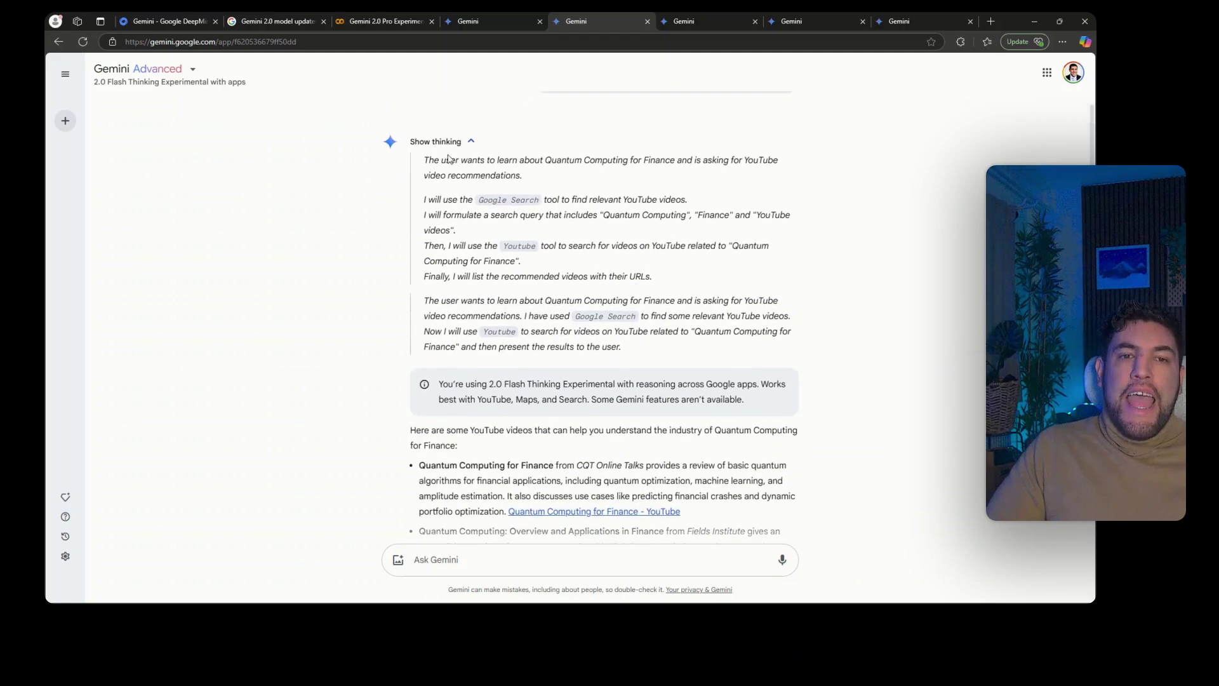
click(478, 147)
click(473, 143)
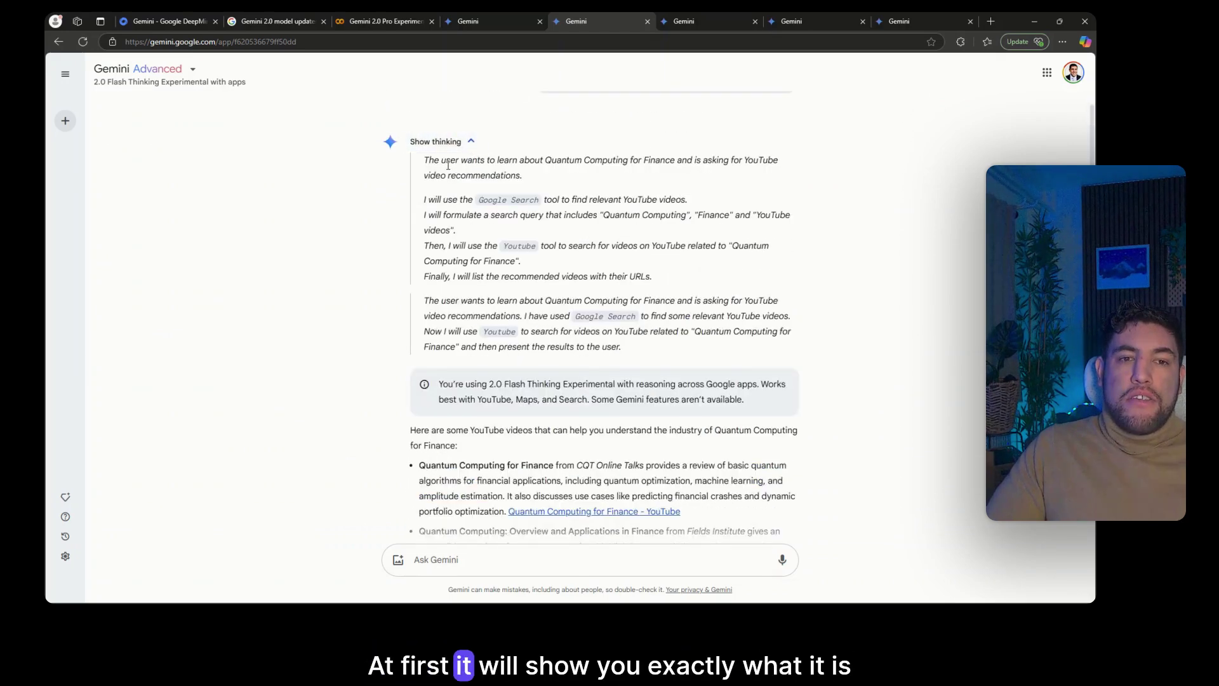
- Read through the quantum chat's video summary, highlighting the reasoning behind the summary request
drag(428, 165, 611, 331)
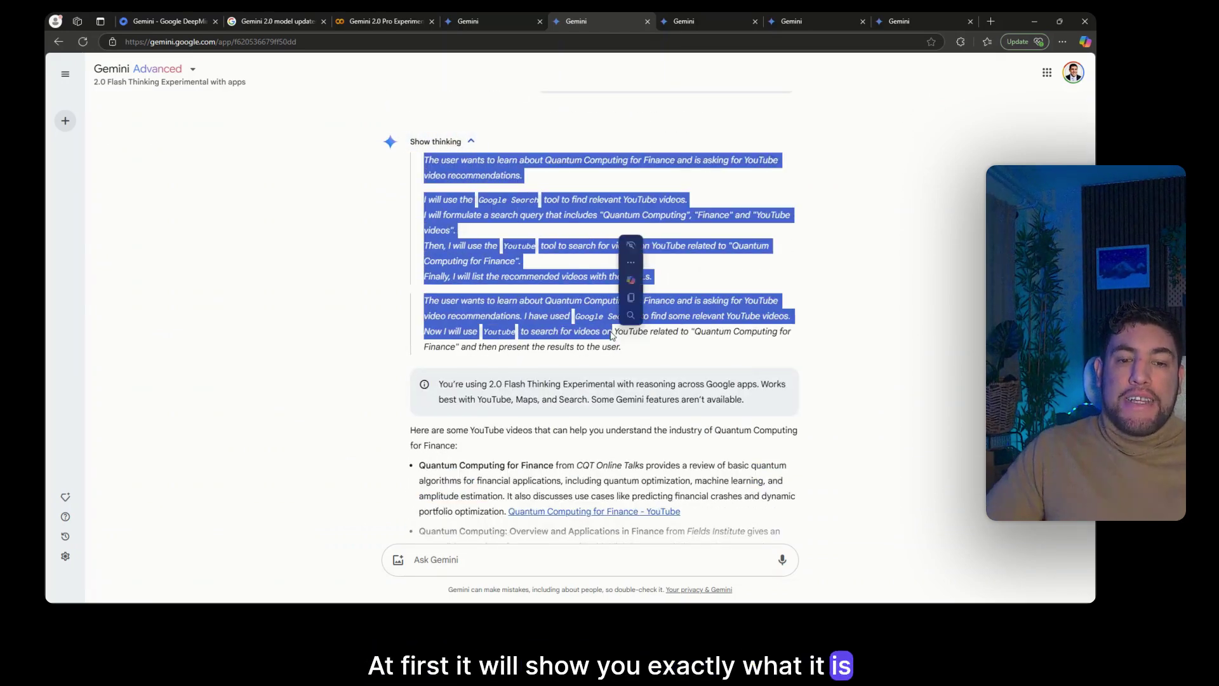
scroll(609, 273, down, 2)
scroll(610, 273, down, 3)
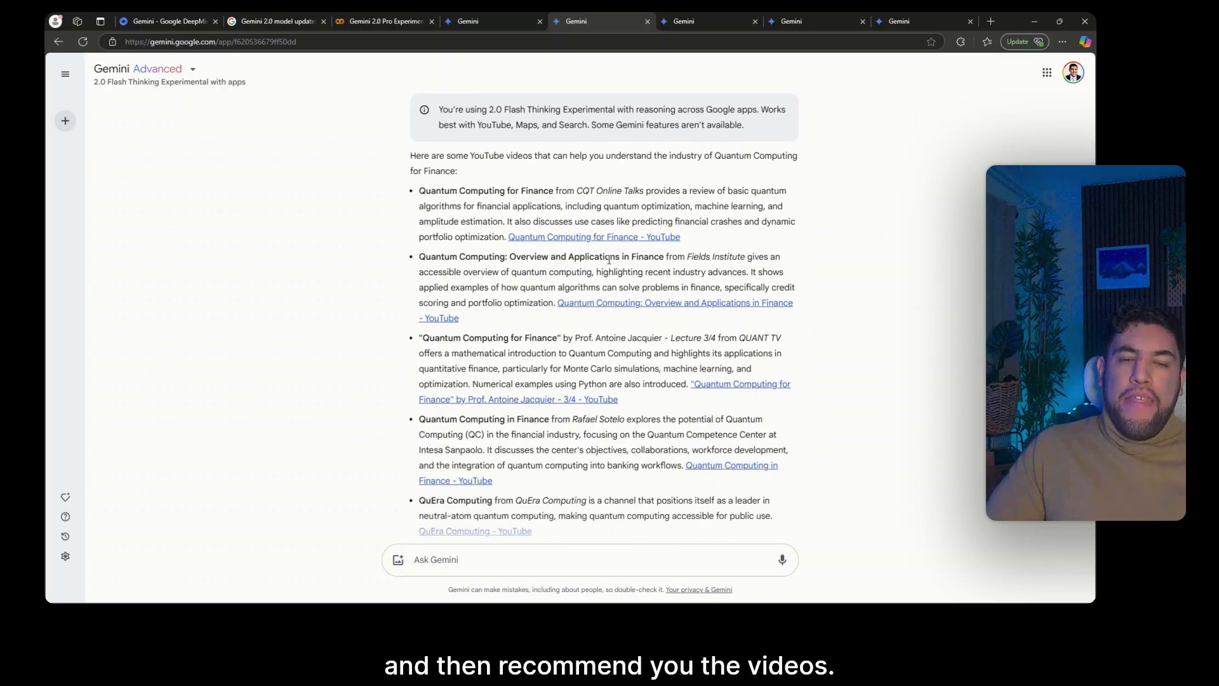
scroll(570, 181, down, 4)
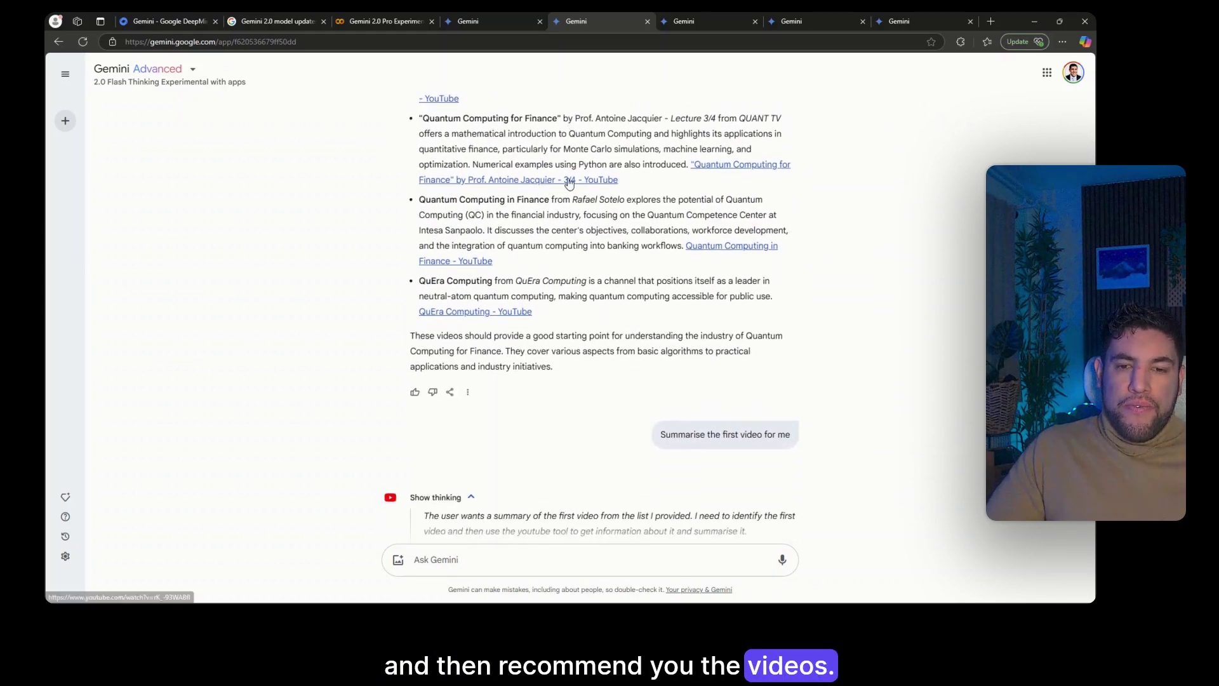
scroll(569, 181, down, 2)
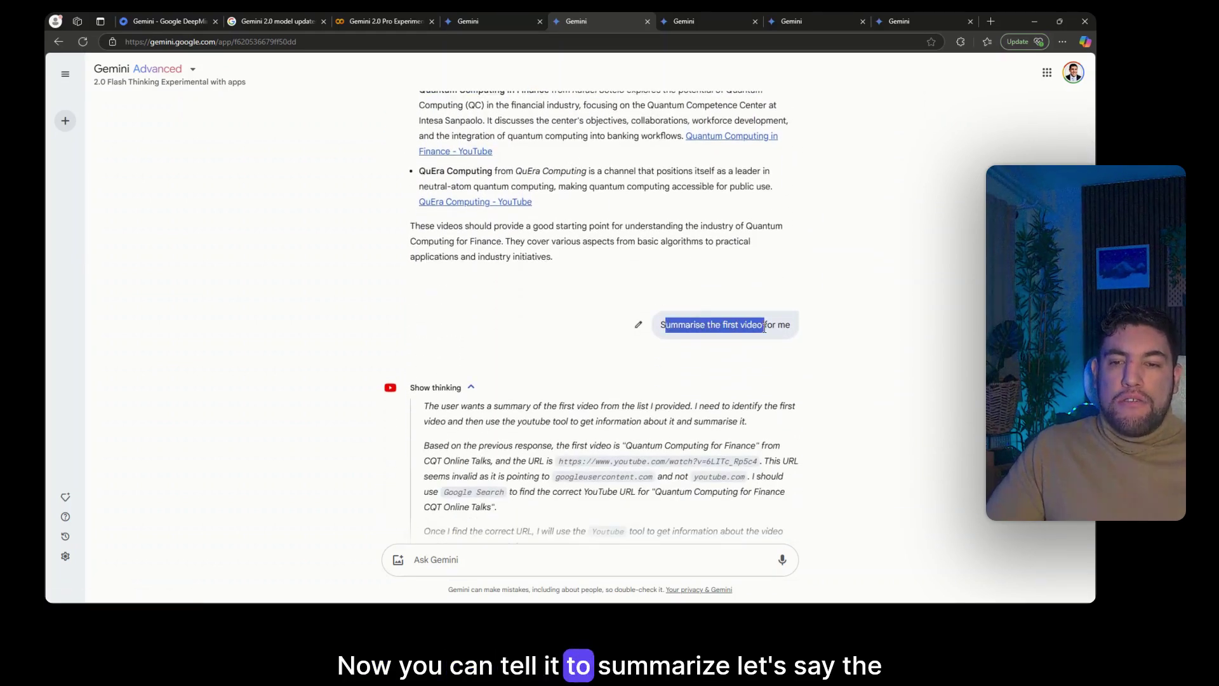
drag(764, 328, 789, 325)
scroll(861, 334, down, 3)
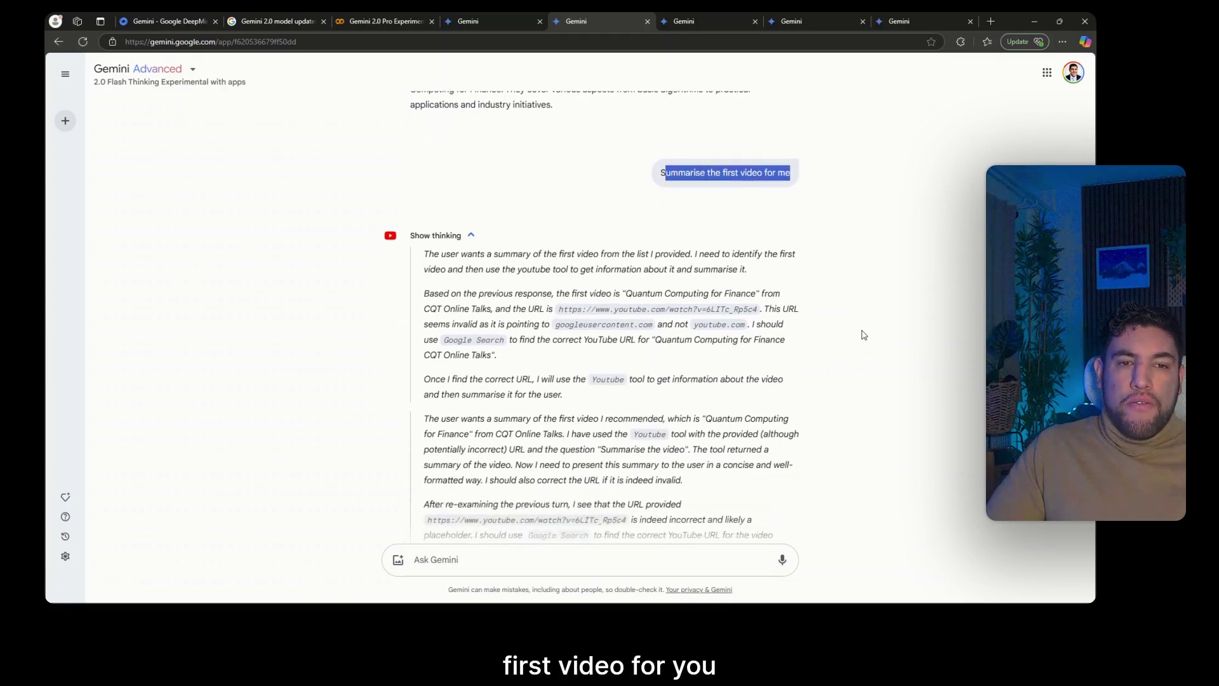
scroll(863, 334, down, 2)
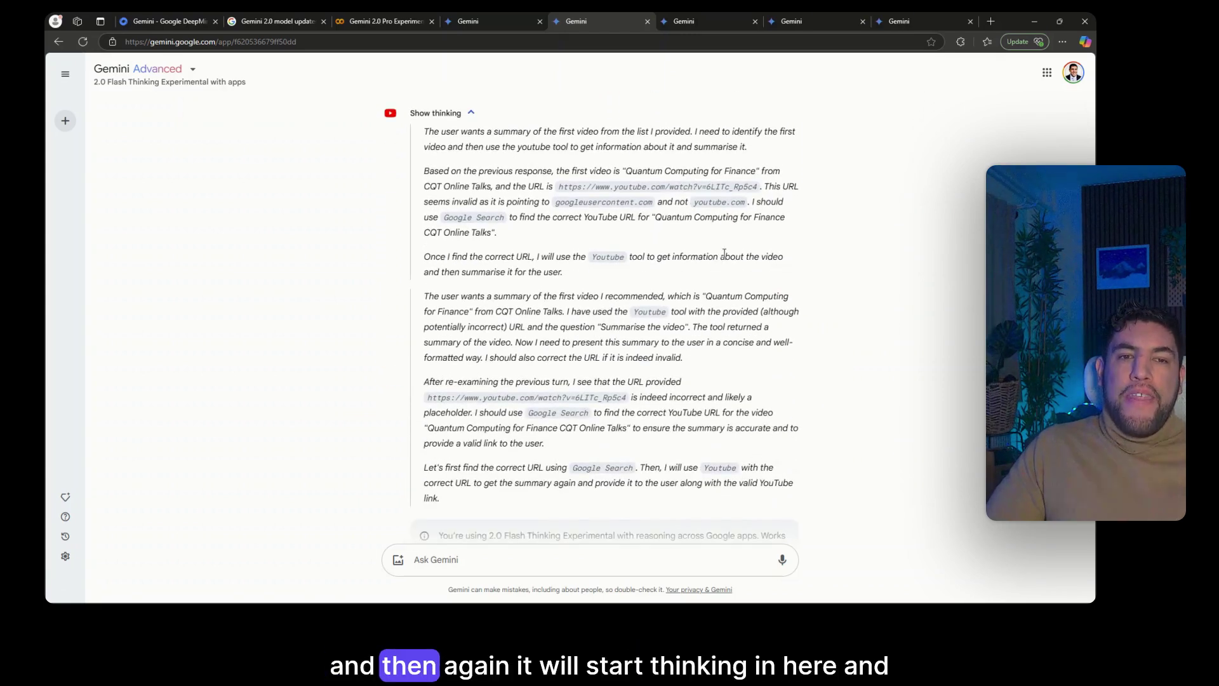
drag(424, 132, 702, 311)
scroll(702, 309, down, 8)
scroll(702, 309, down, 4)
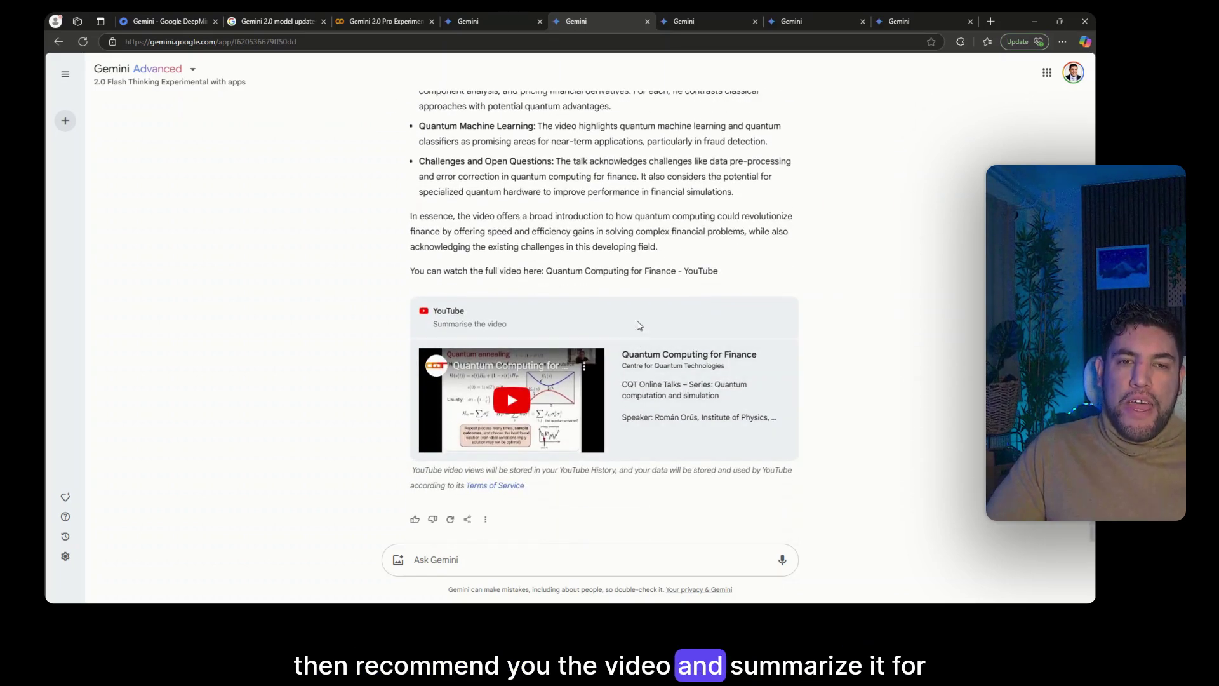
scroll(609, 285, up, 5)
scroll(621, 231, up, 1)
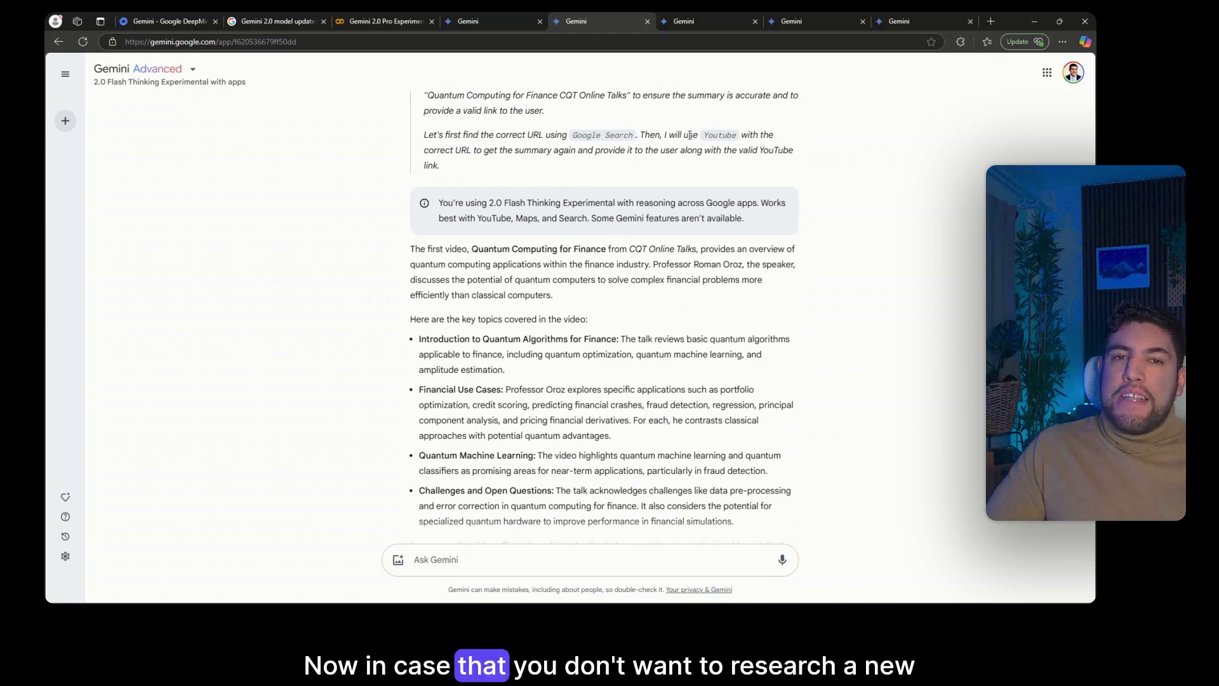
scroll(695, 175, up, 15)
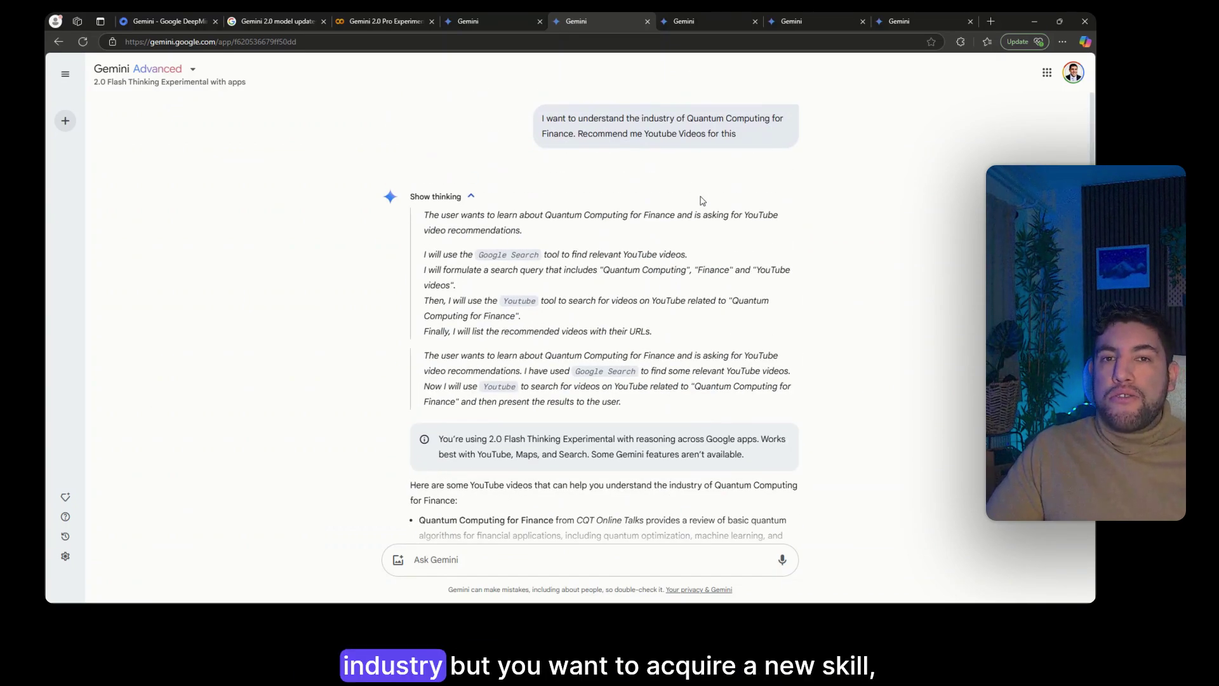
- Open the finance dashboard video chat and scroll to the 'Summarise this one' prompt
click(701, 23)
scroll(749, 221, up, 10)
scroll(749, 221, up, 10)
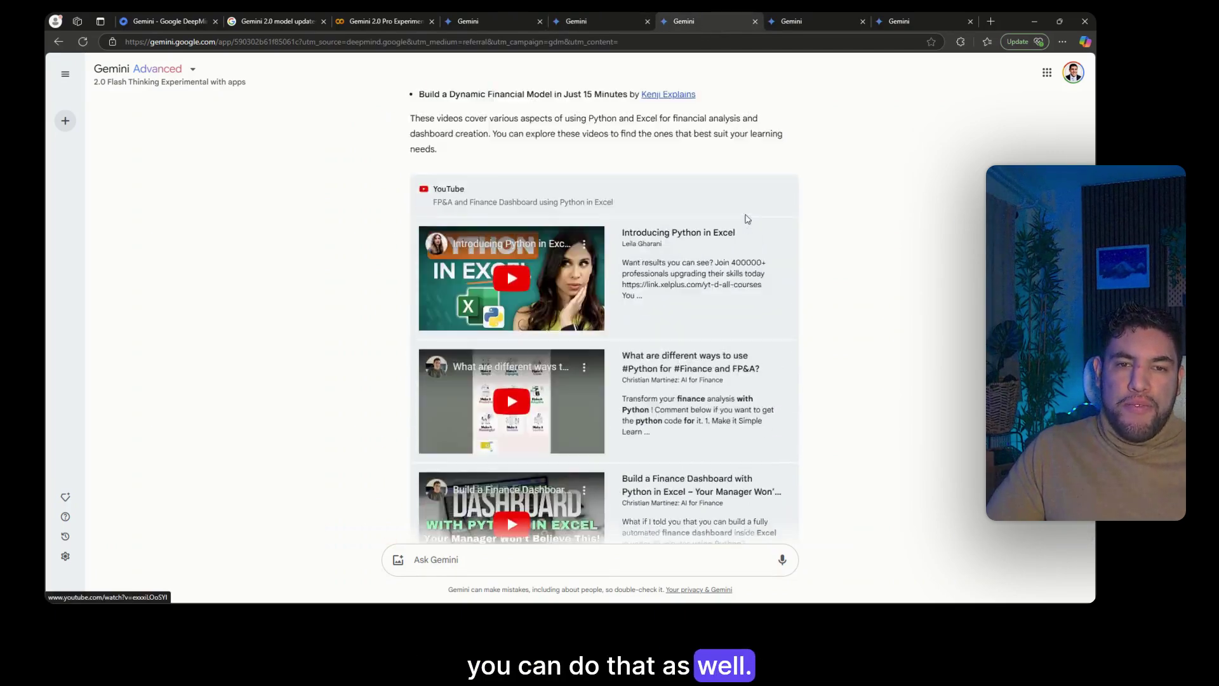
scroll(652, 171, up, 4)
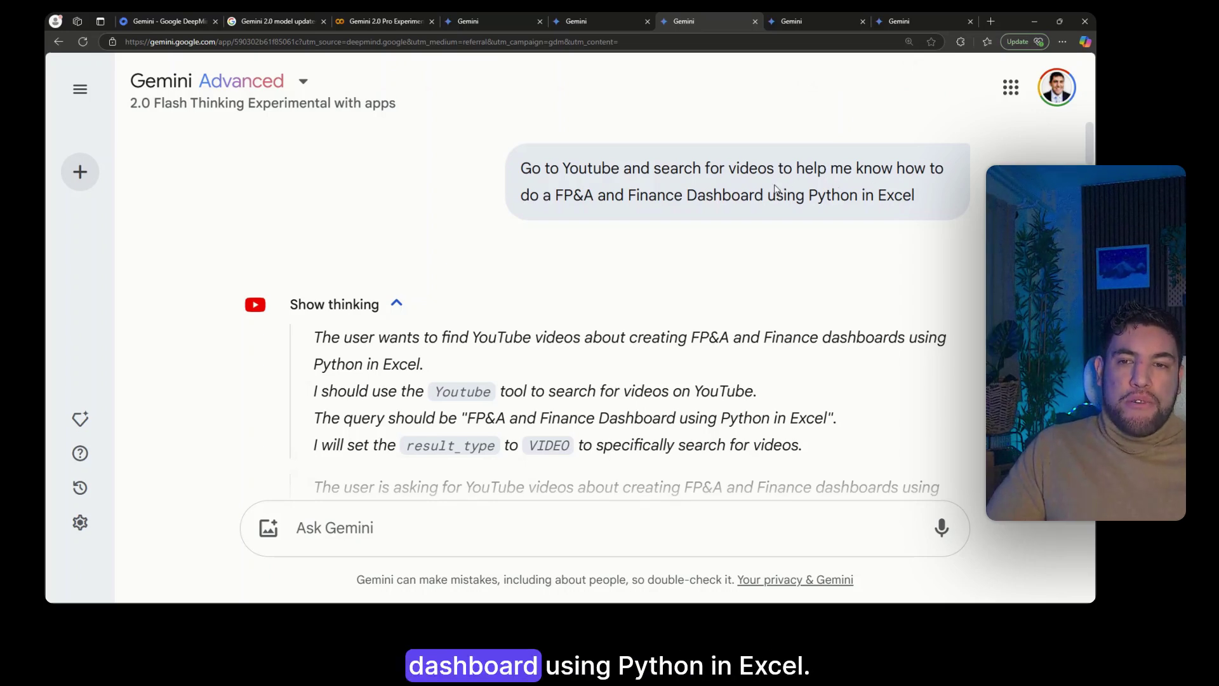
scroll(775, 190, down, 3)
scroll(774, 193, down, 9)
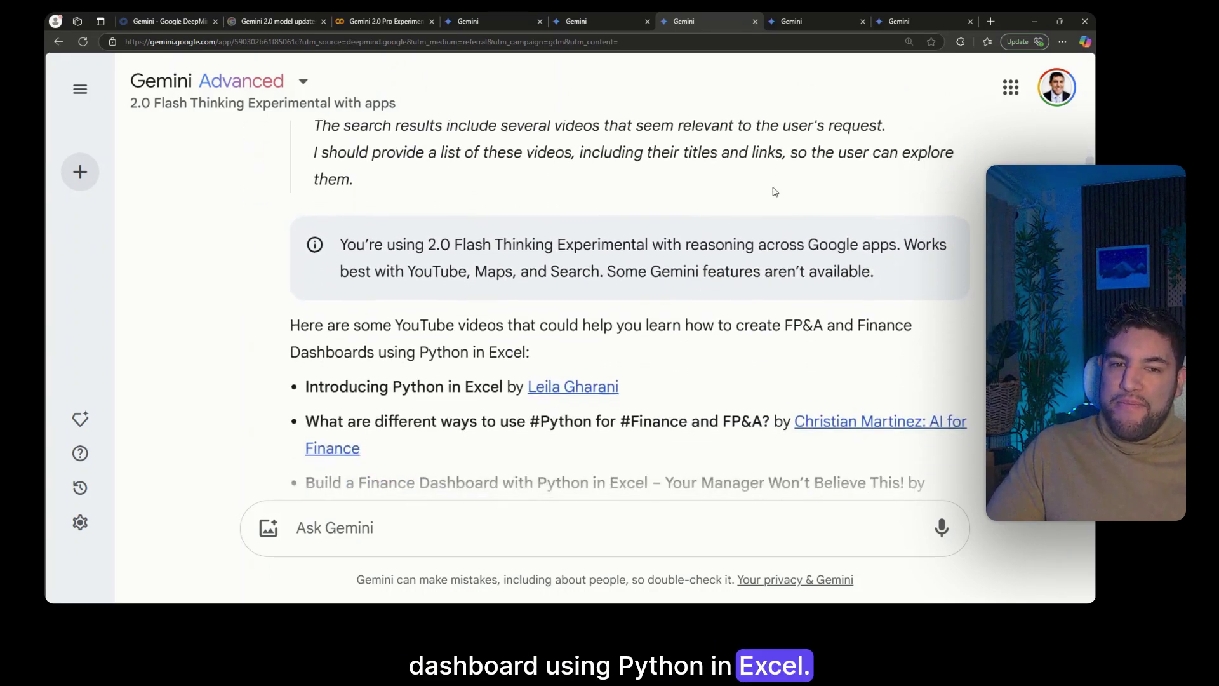
scroll(774, 191, up, 4)
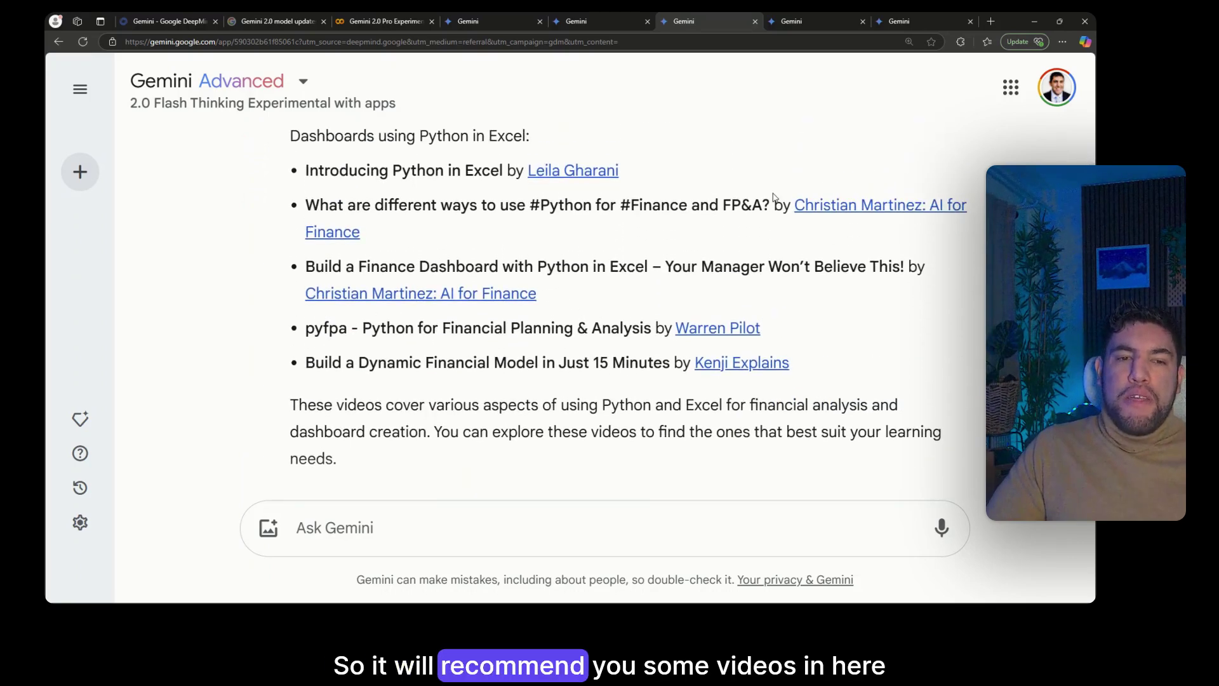
scroll(774, 193, down, 5)
scroll(774, 194, down, 7)
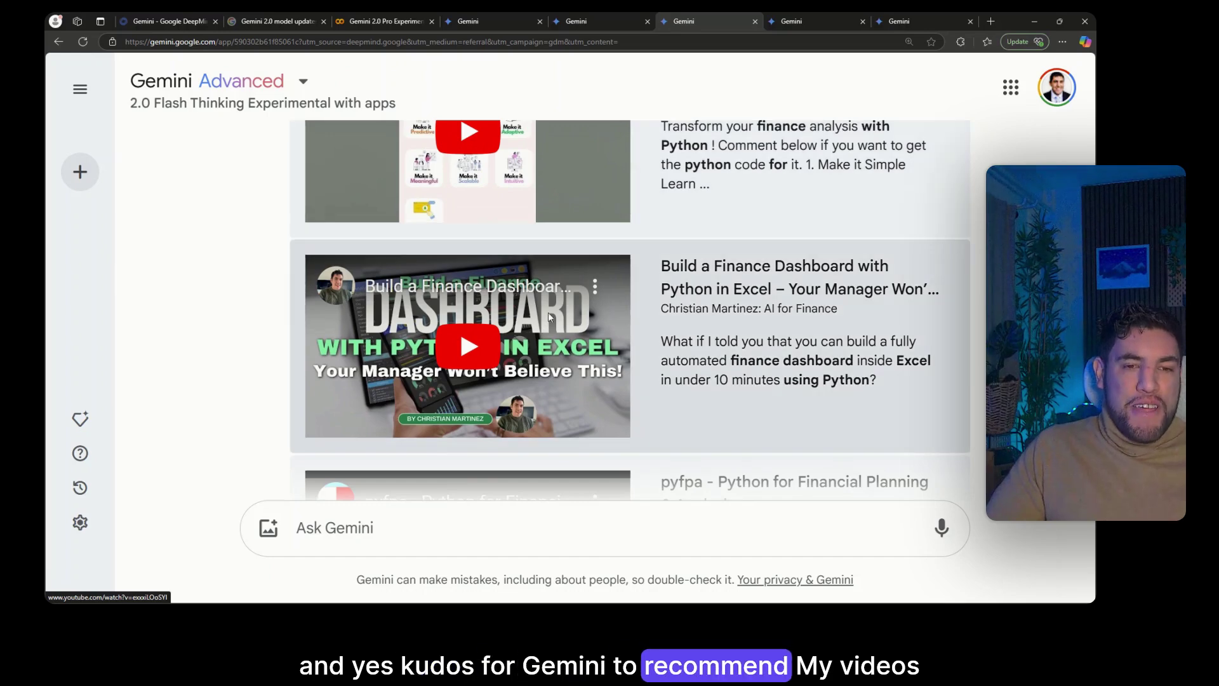
scroll(593, 252, down, 11)
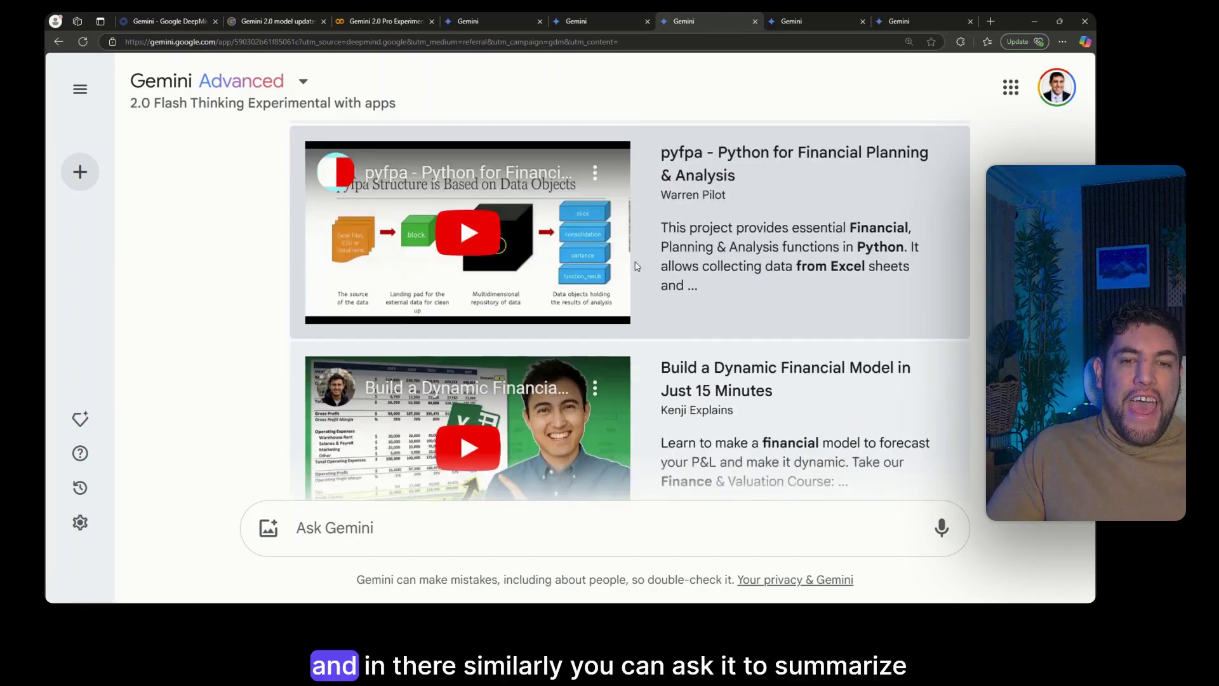
scroll(639, 266, down, 2)
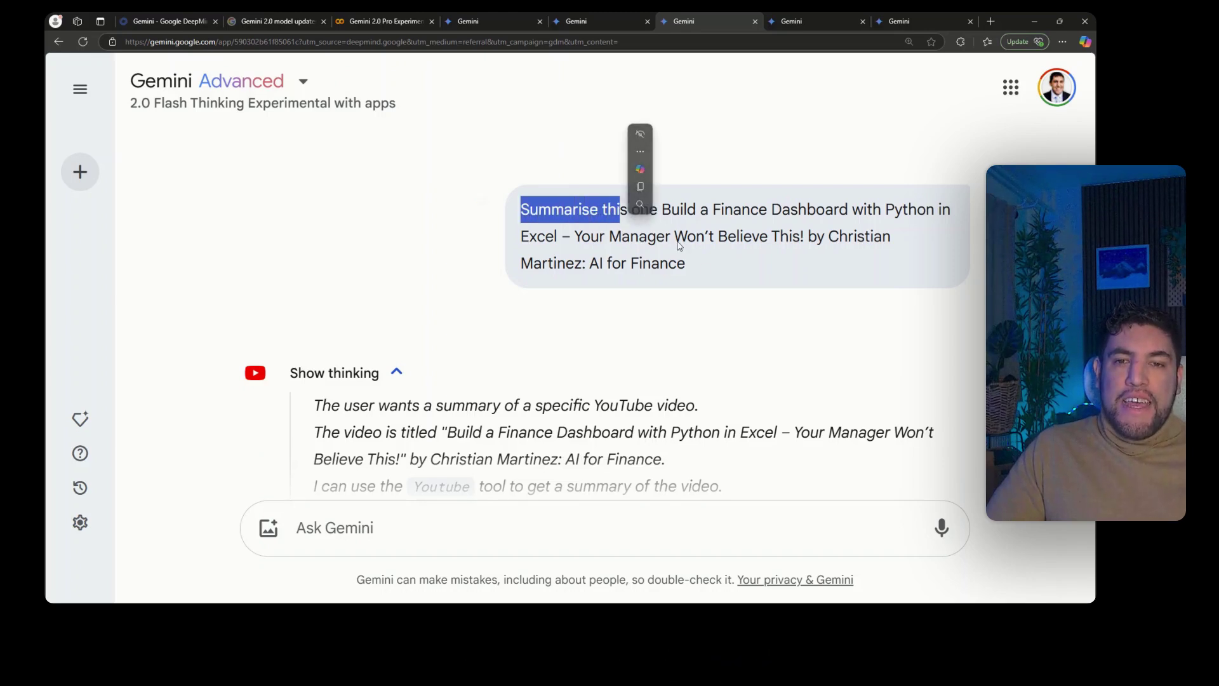
- Clear the highlight, zoom the page out, read the summary, then open the SaaS cohort-analysis chat
click(732, 261)
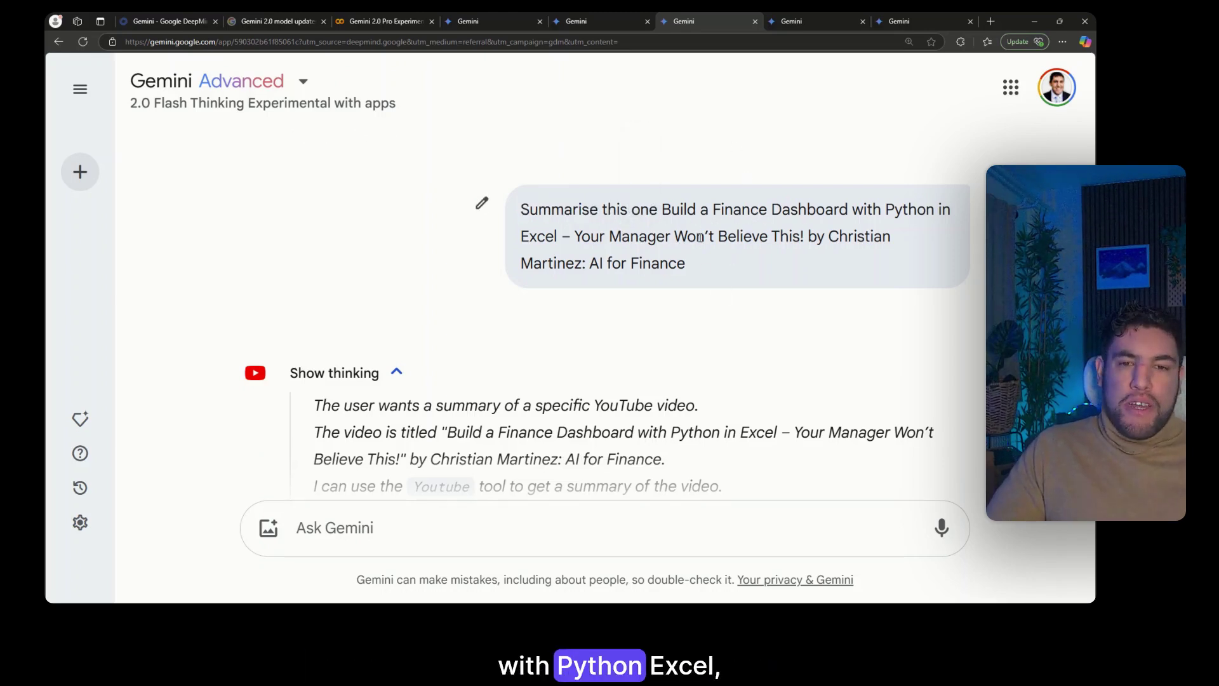
scroll(701, 238, down, 5)
key(ctrl+minus)
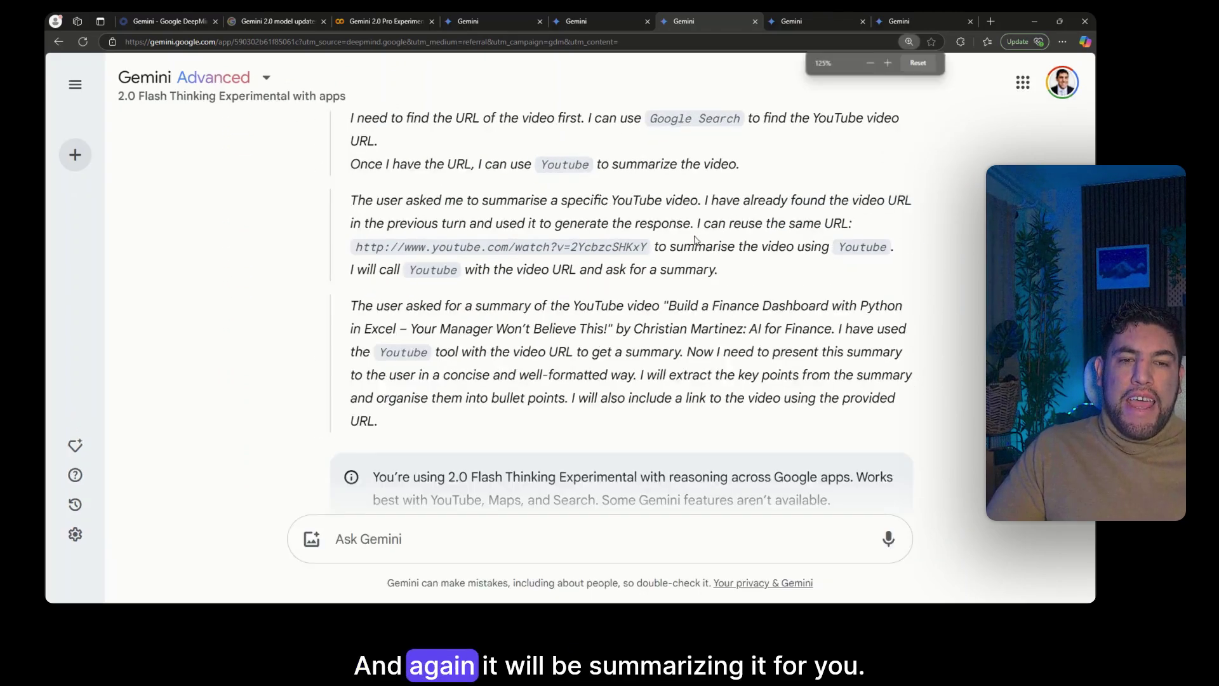
scroll(692, 238, down, 5)
scroll(681, 238, down, 2)
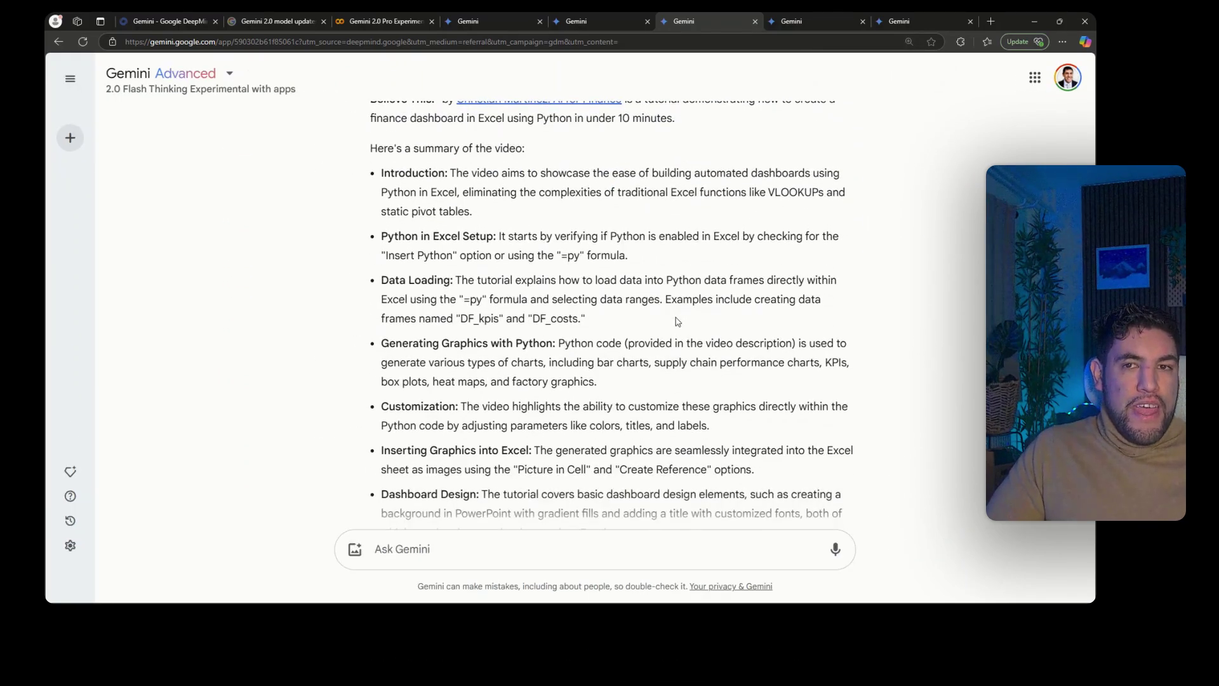
click(783, 18)
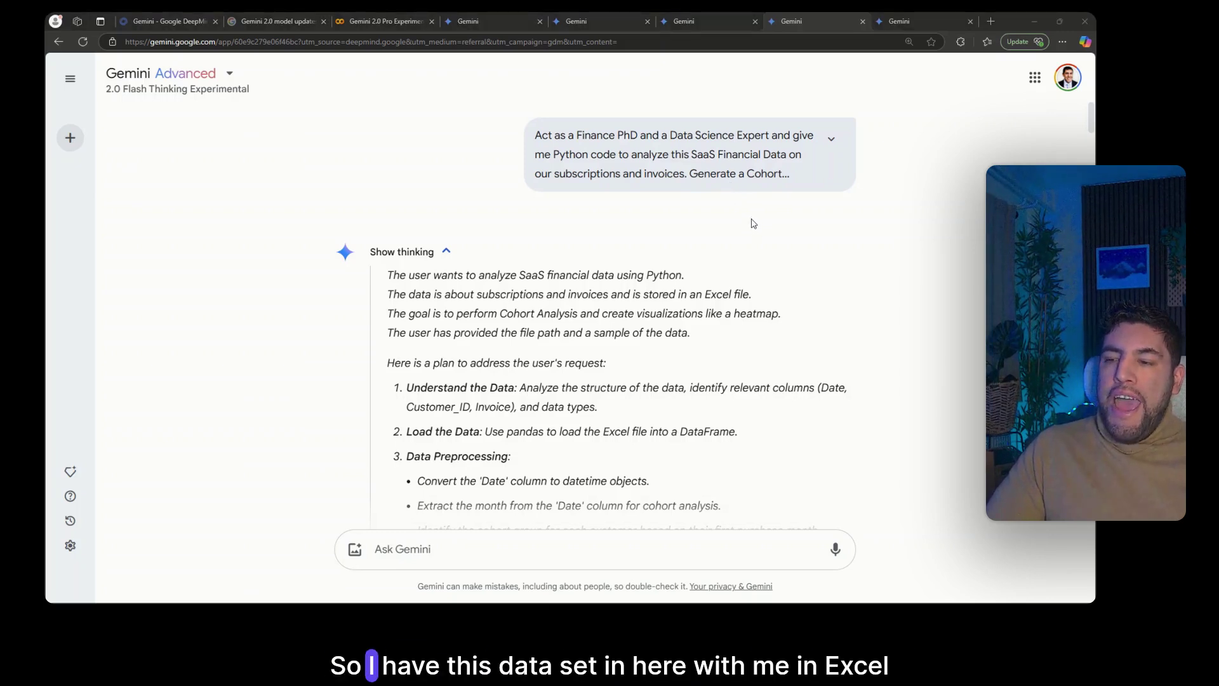
key(alt+Tab)
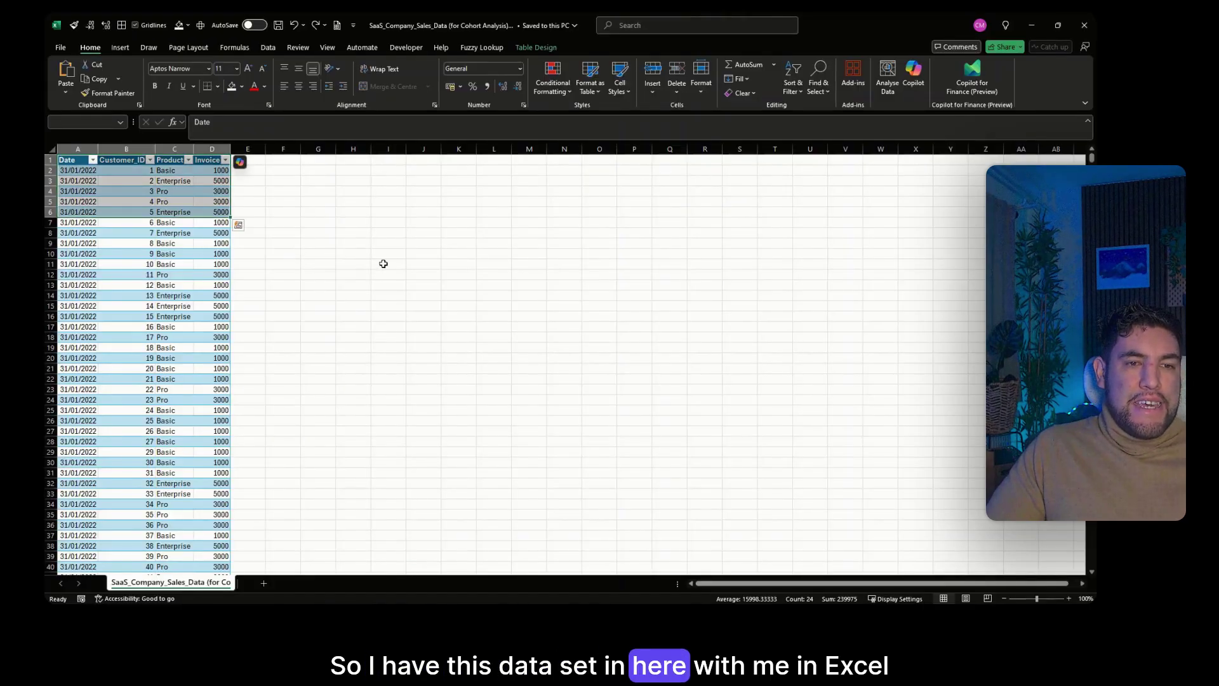
click(383, 264)
scroll(406, 271, up, 5)
click(454, 278)
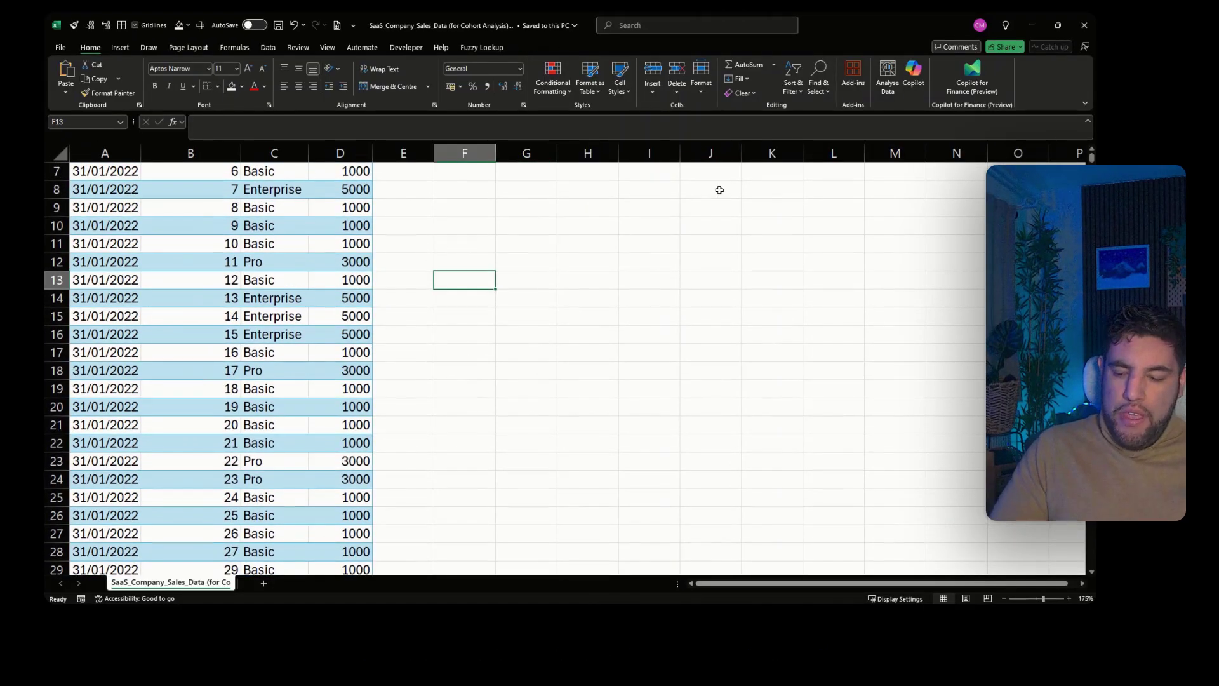
scroll(742, 173, up, 2)
scroll(664, 199, up, 3)
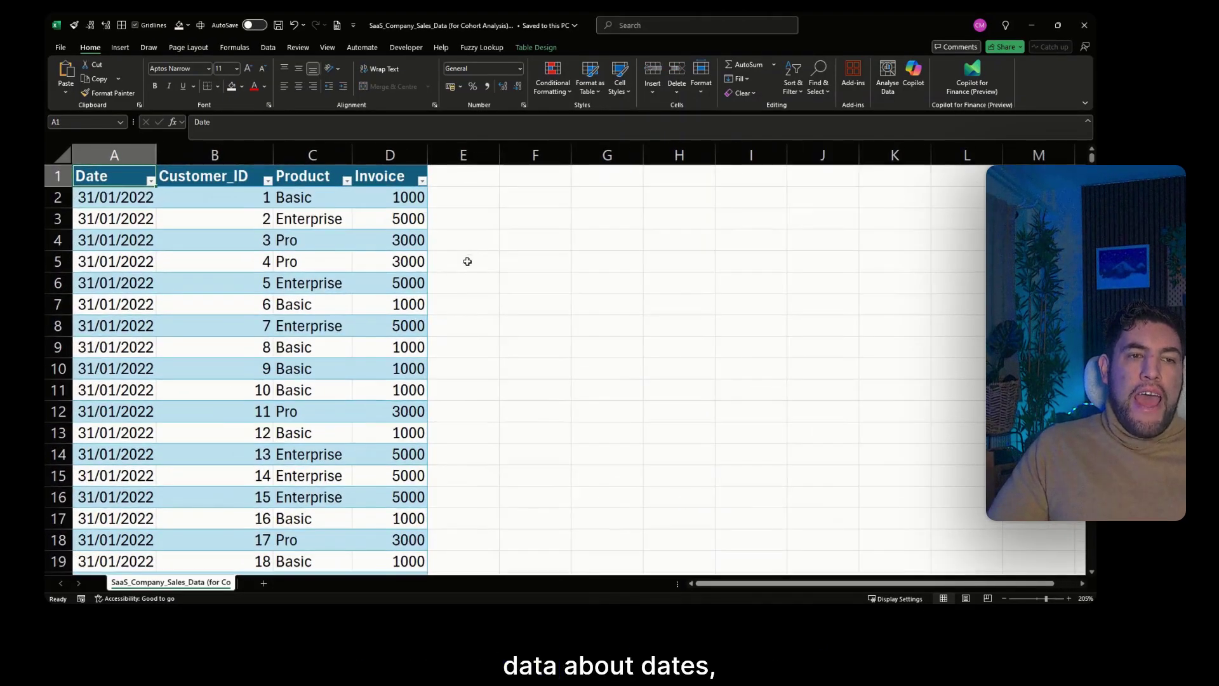
click(405, 278)
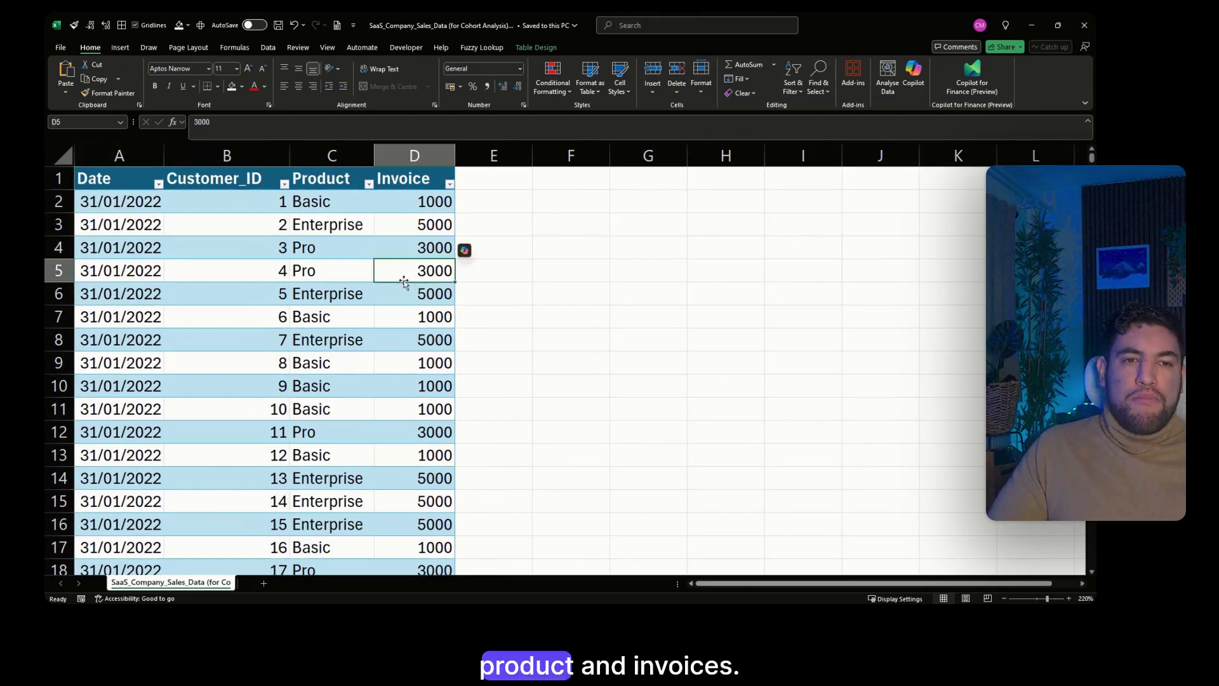
click(419, 170)
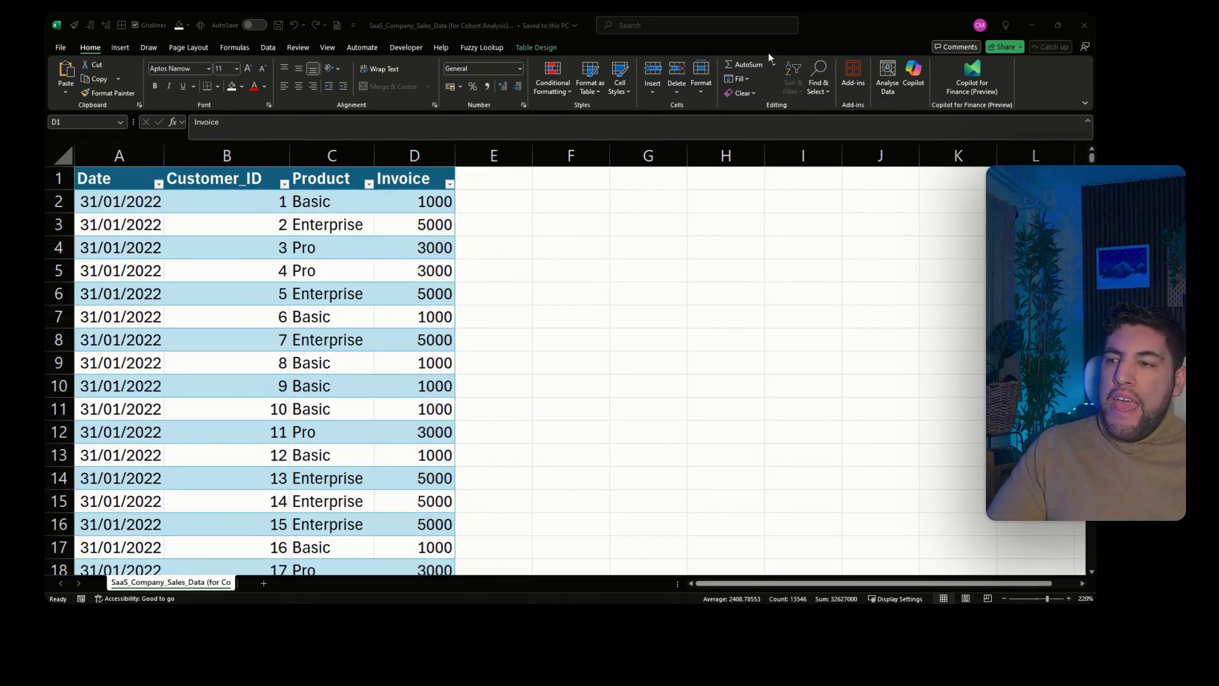
key(alt+Tab)
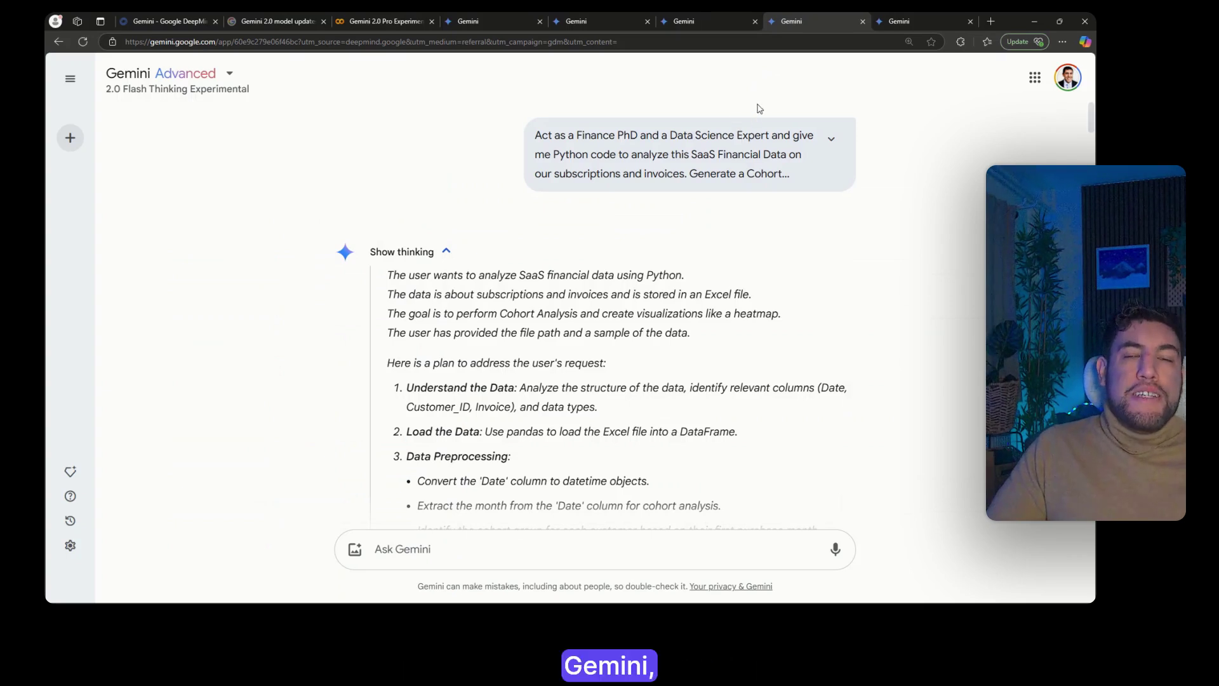
- Expand the full cohort prompt and highlight its data-location sentence and Excel file path
click(831, 138)
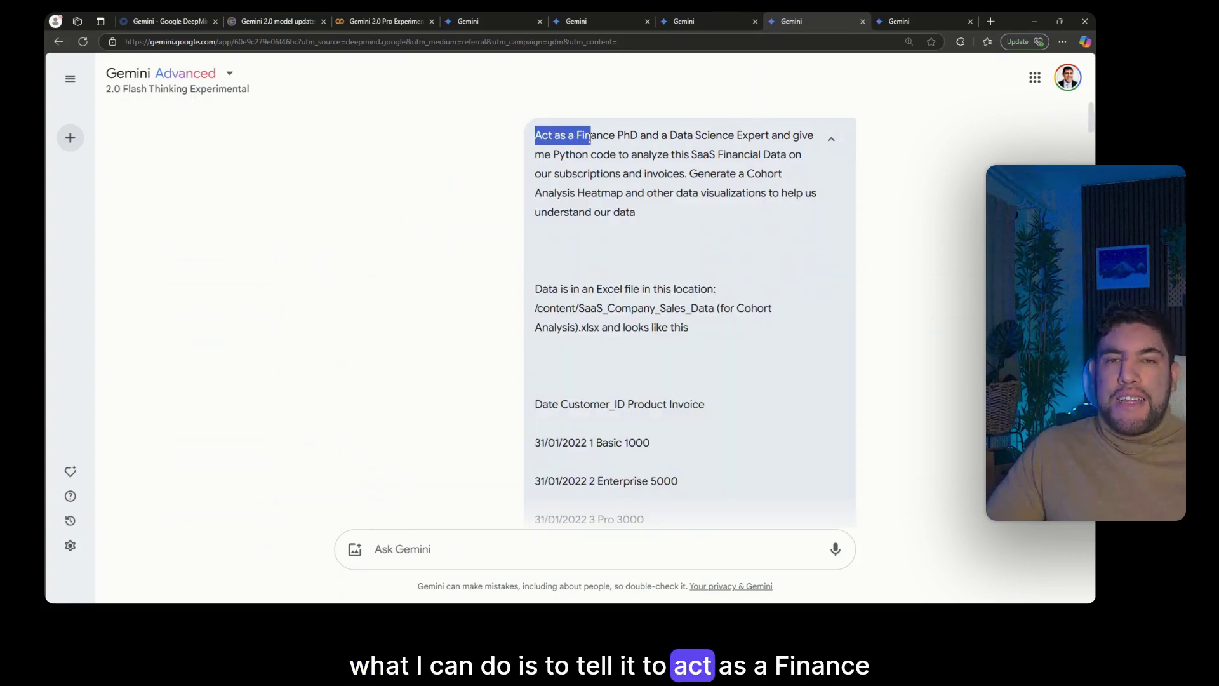
click(667, 205)
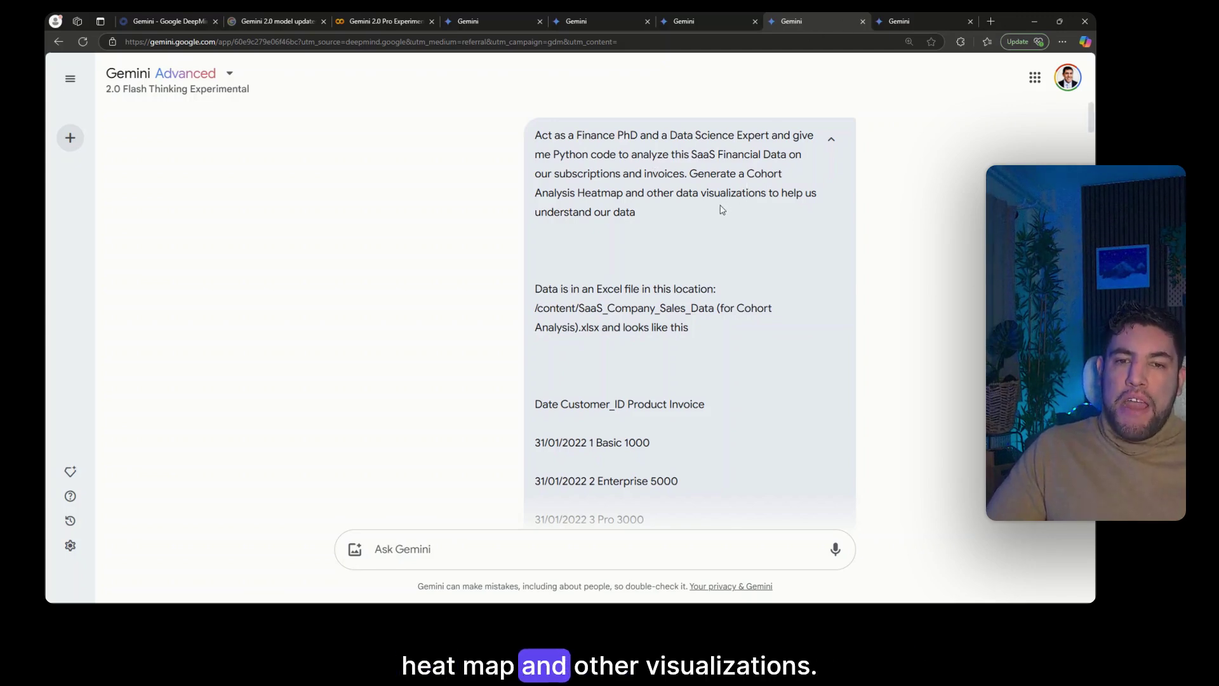
scroll(722, 210, down, 3)
scroll(724, 205, up, 1)
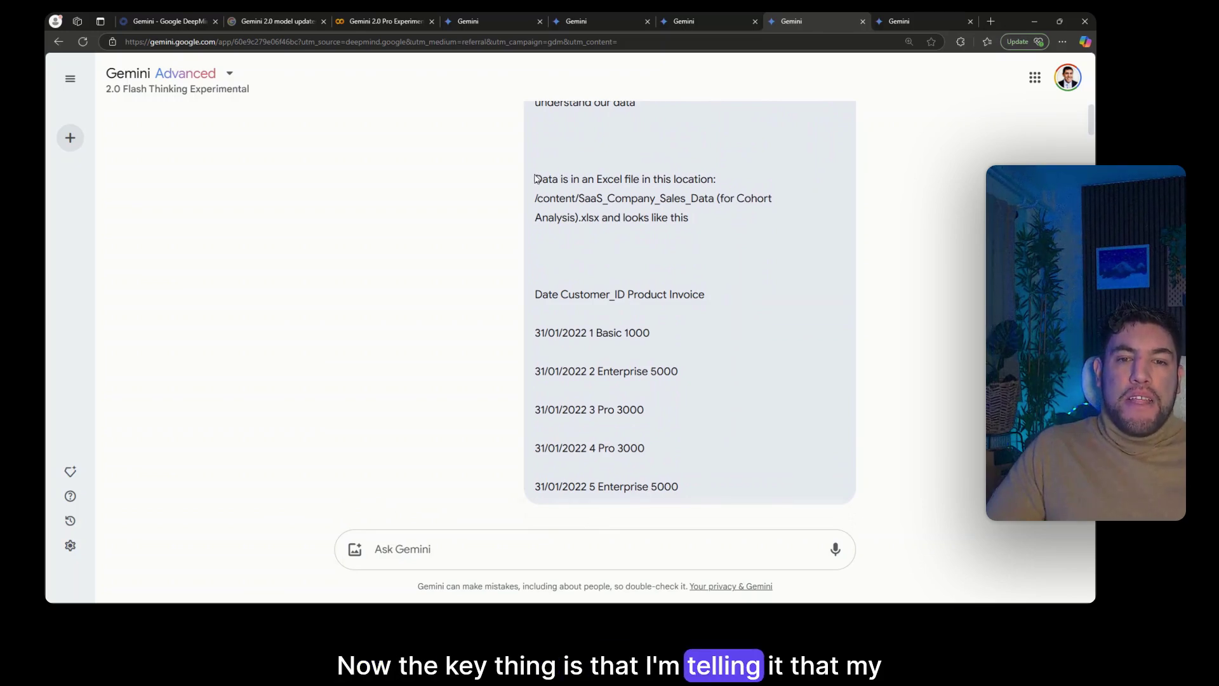
drag(535, 179, 581, 180)
click(707, 223)
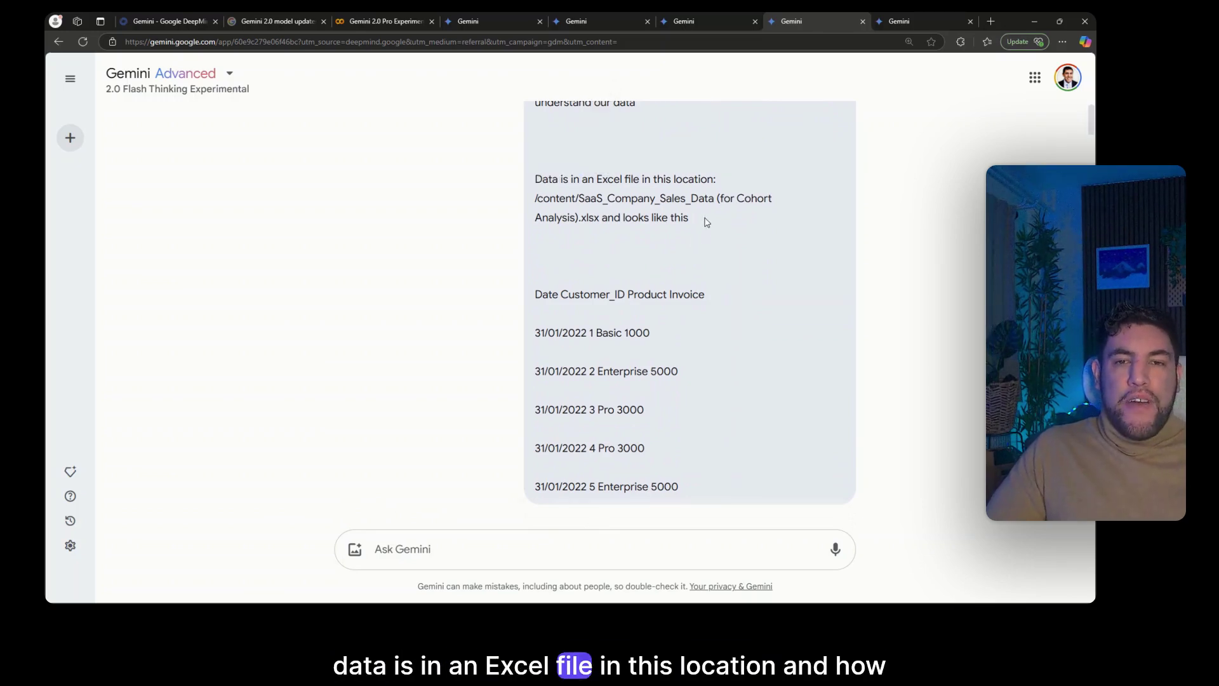
drag(708, 221, 548, 200)
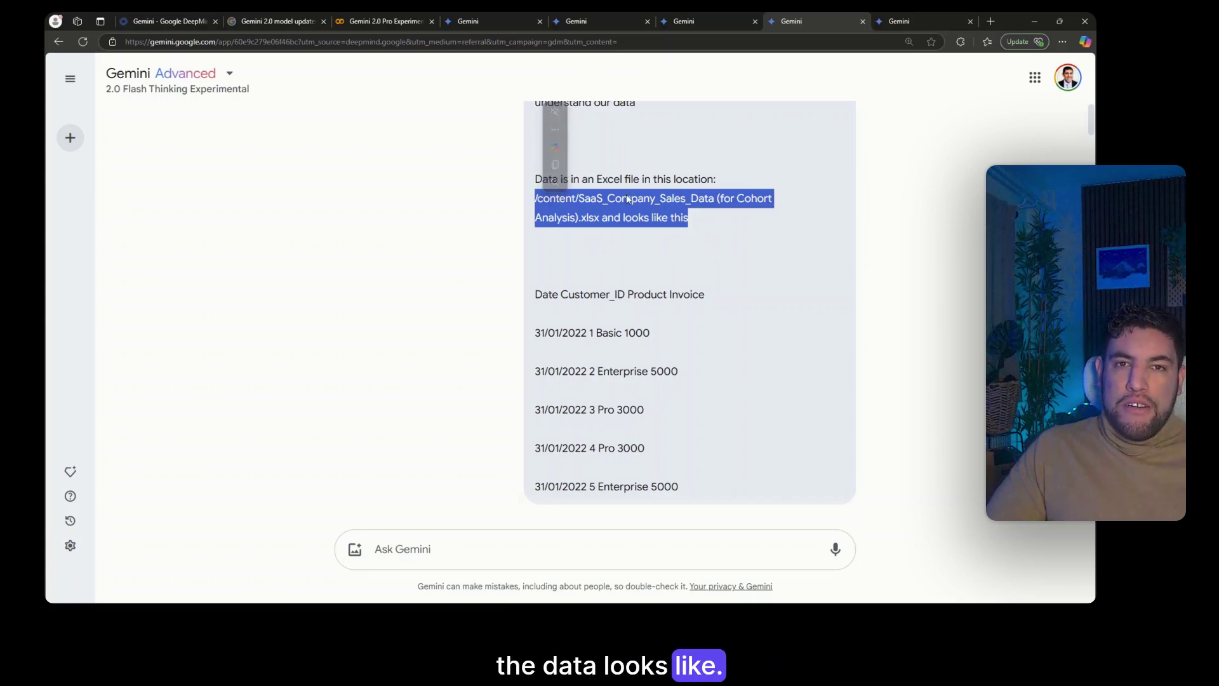
click(624, 267)
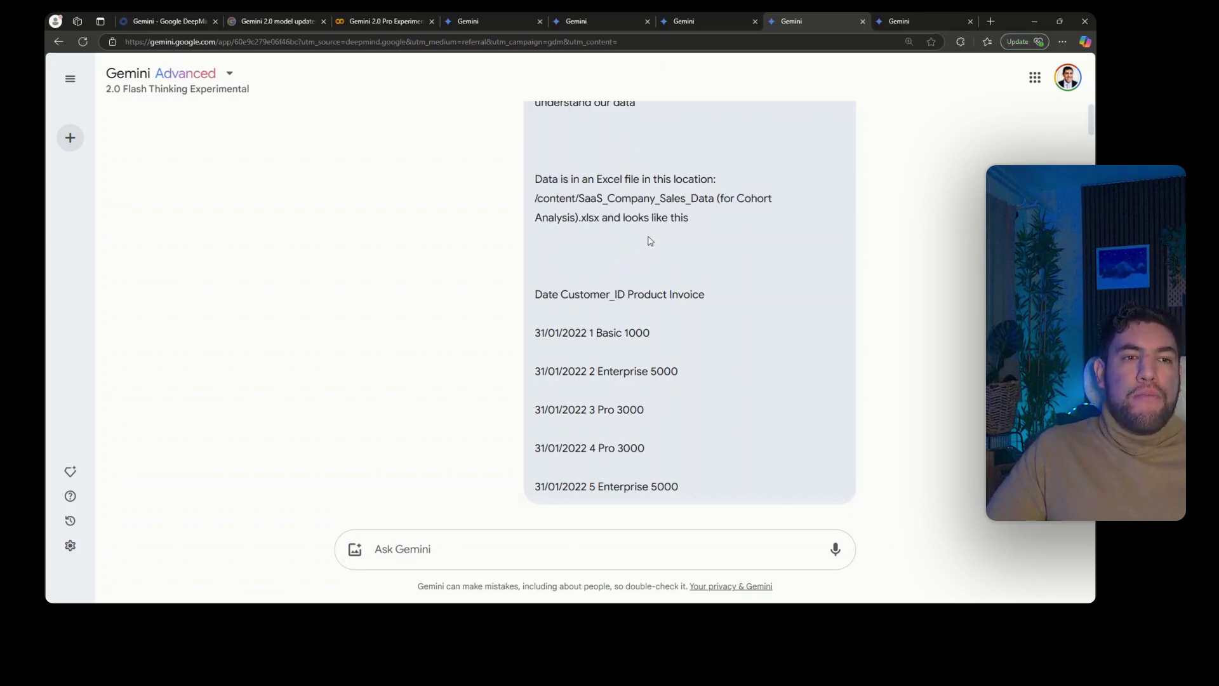
- Copy the generated Python cohort-analysis code and return to the Colab finance notebook
scroll(641, 256, down, 3)
scroll(639, 254, down, 2)
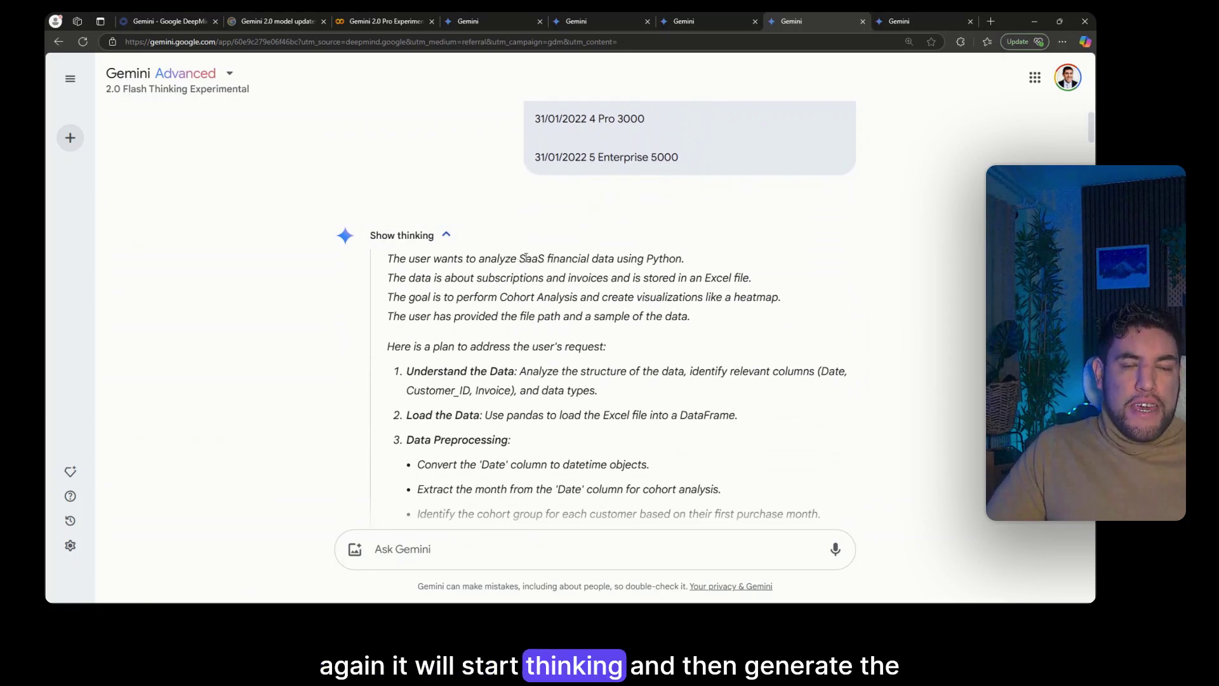
scroll(524, 254, down, 6)
scroll(530, 251, down, 15)
drag(526, 245, 639, 346)
click(590, 242)
scroll(590, 242, down, 1)
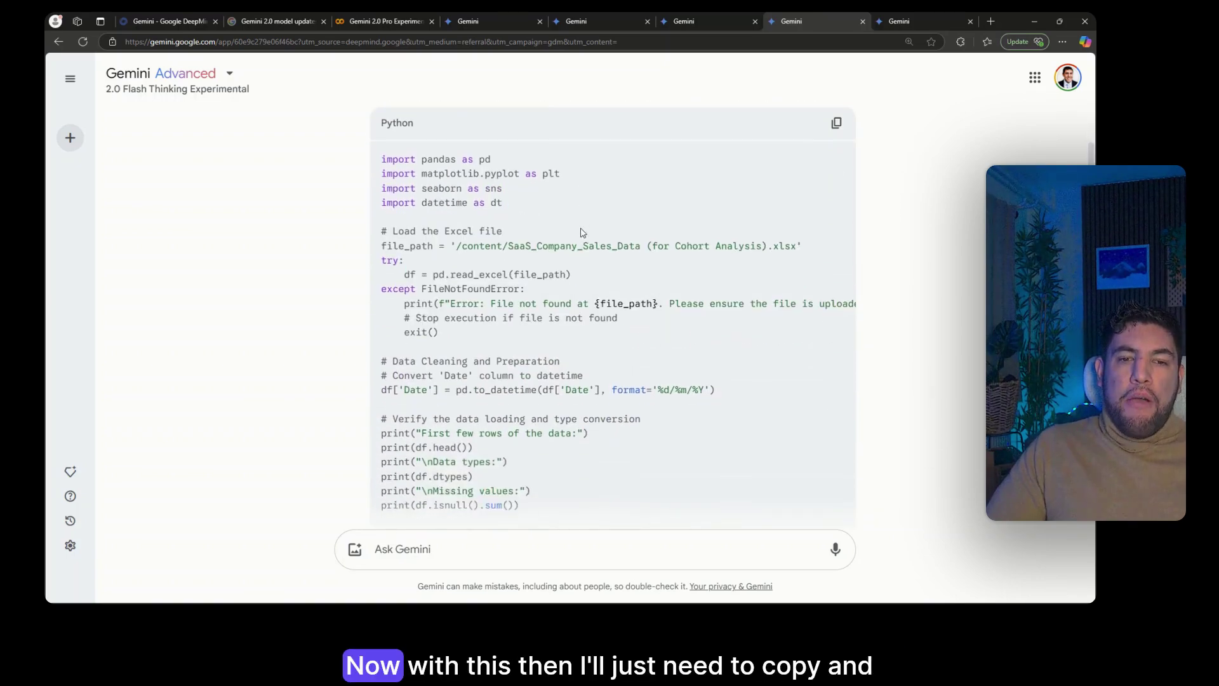
click(836, 109)
scroll(639, 191, up, 4)
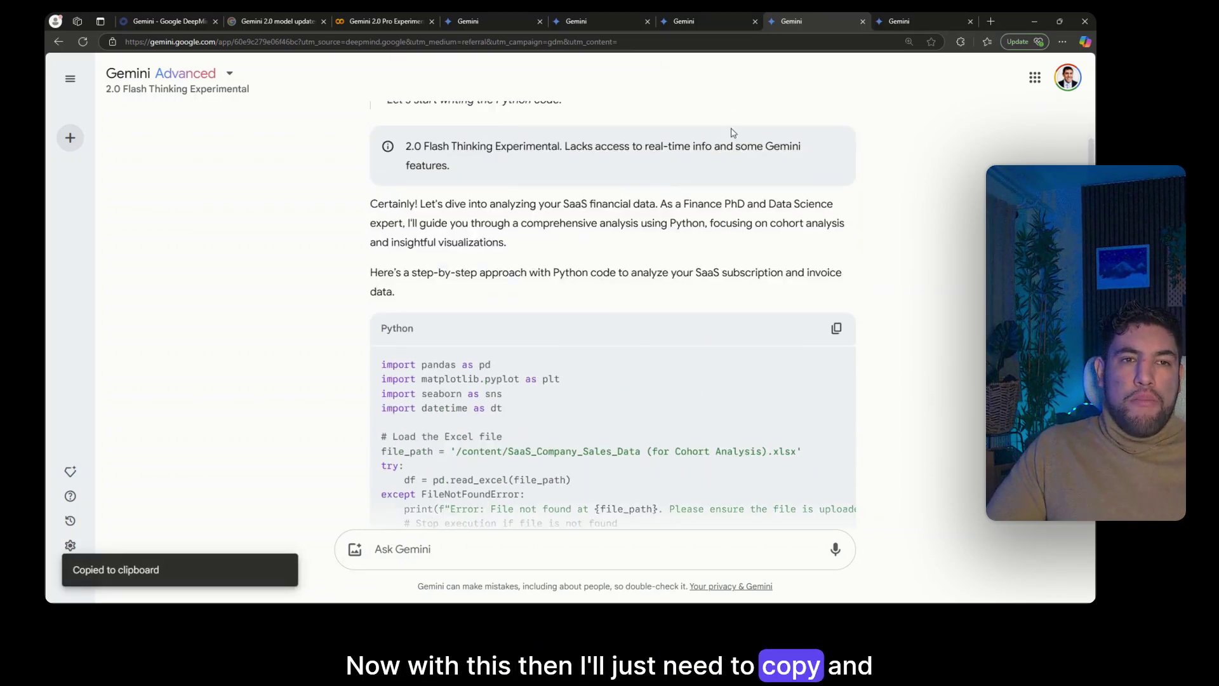
click(367, 21)
scroll(509, 189, down, 1)
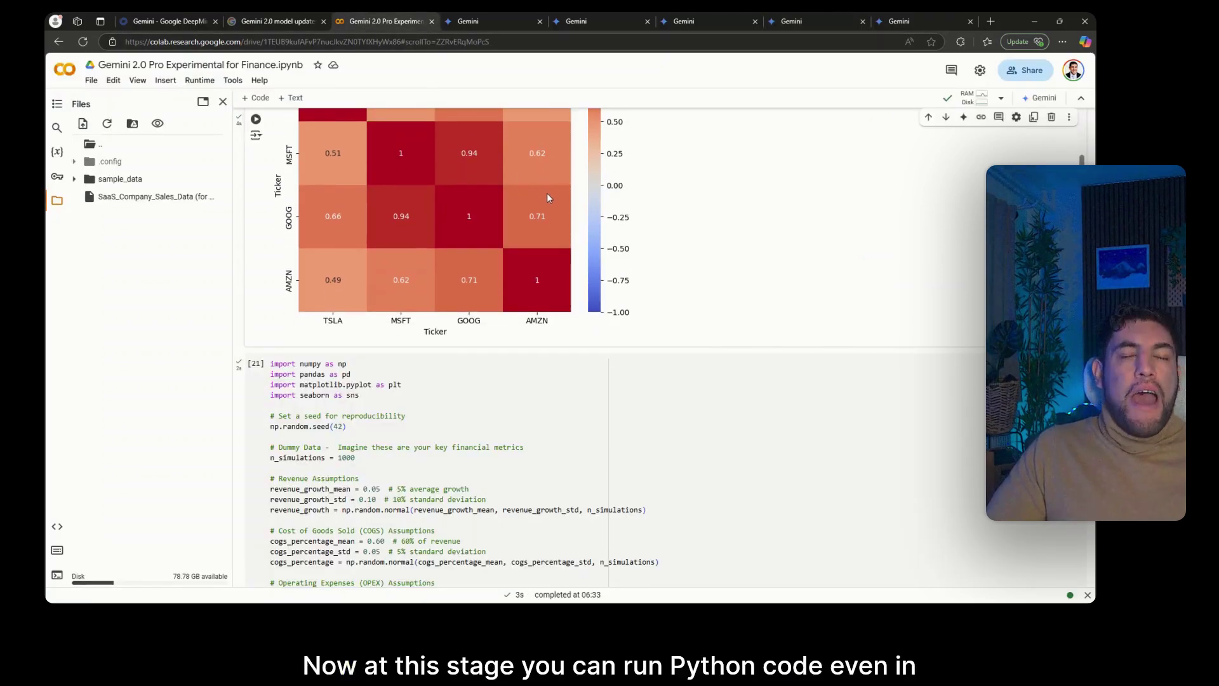
- Scroll to the cohort-analysis code cell and start editing it
mouse_move(675, 359)
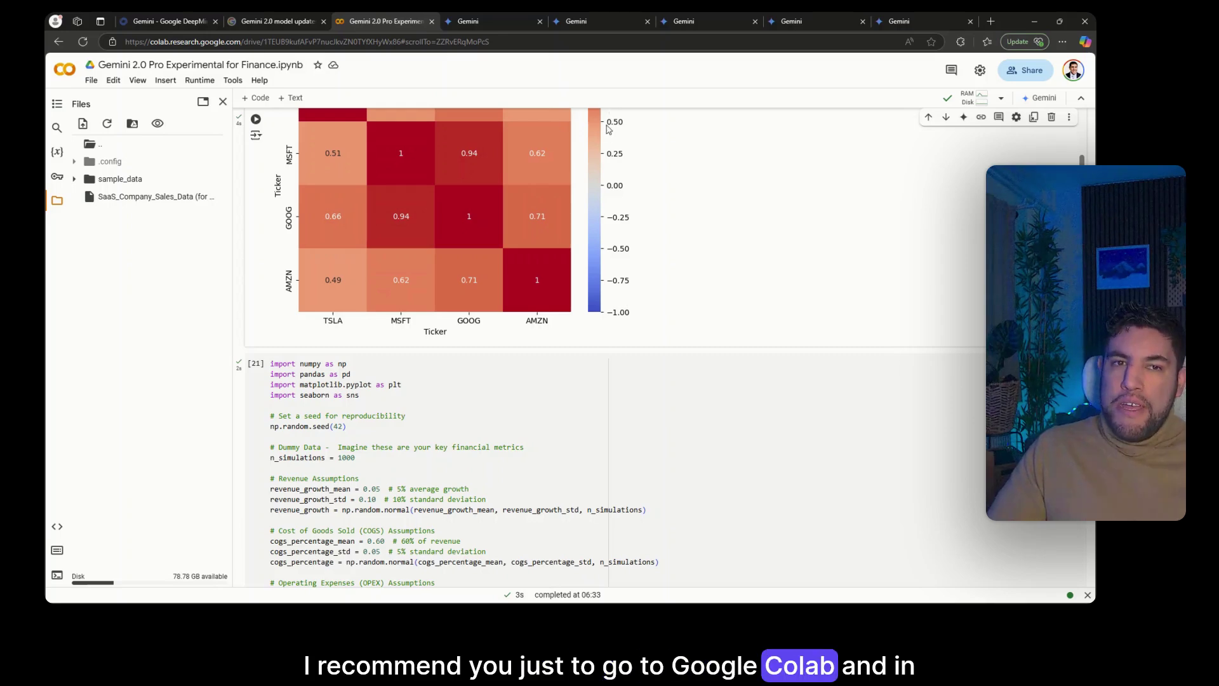
scroll(559, 180, down, 7)
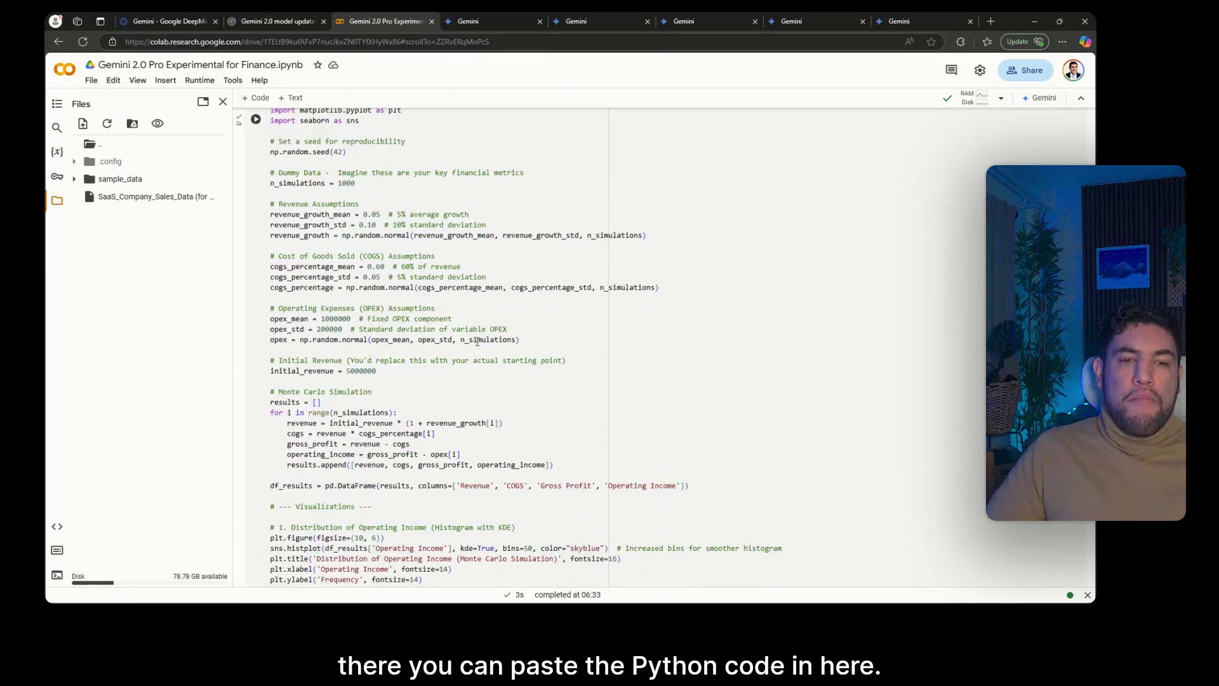
scroll(735, 277, down, 5)
drag(1090, 356, 1091, 120)
click(416, 202)
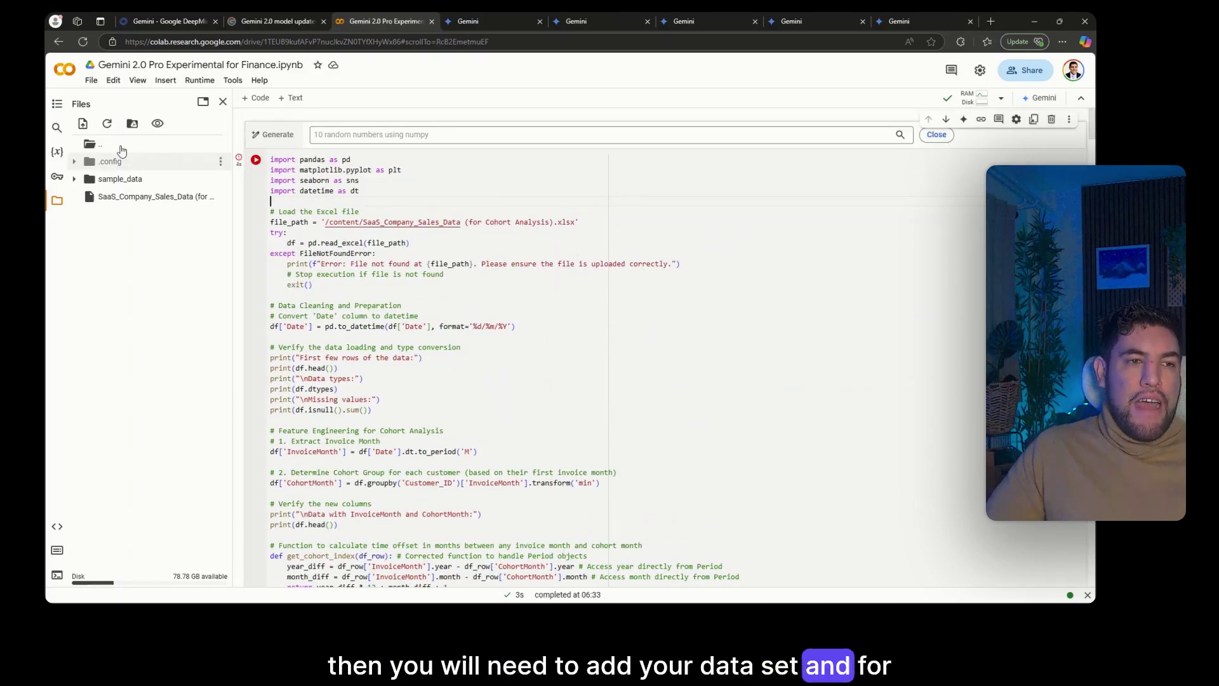
- Check the SaaS sales data file in session storage, then scroll to the Customer Retention heatmap
click(222, 103)
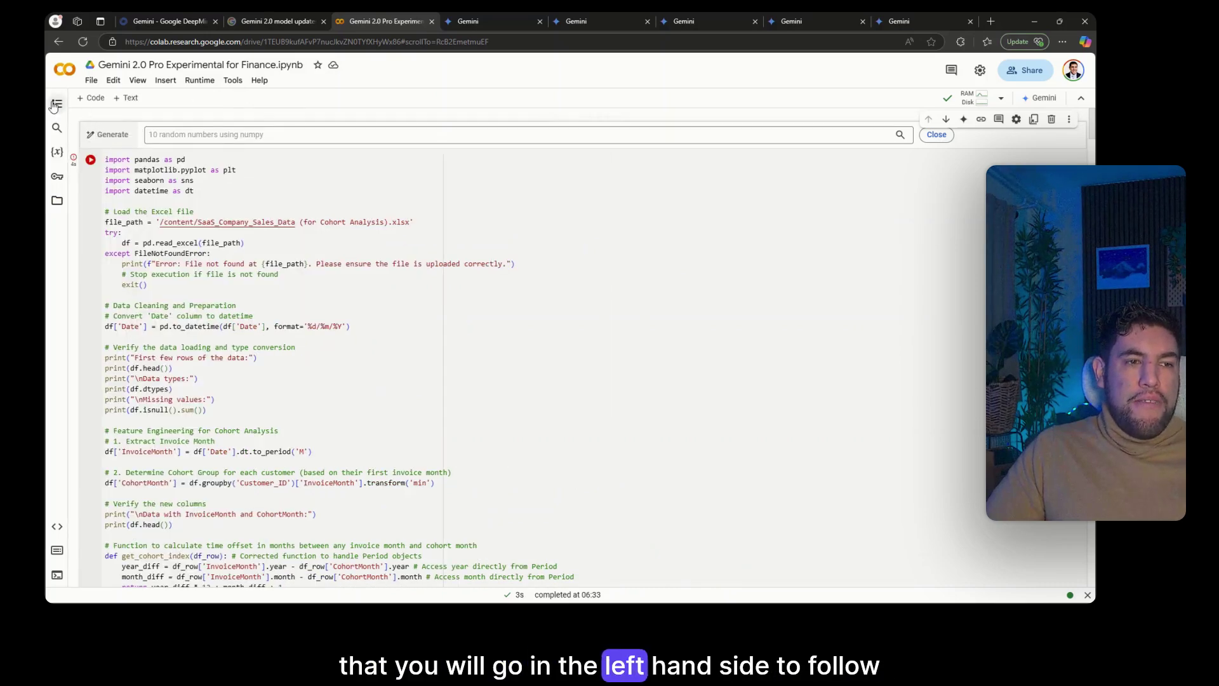
click(56, 201)
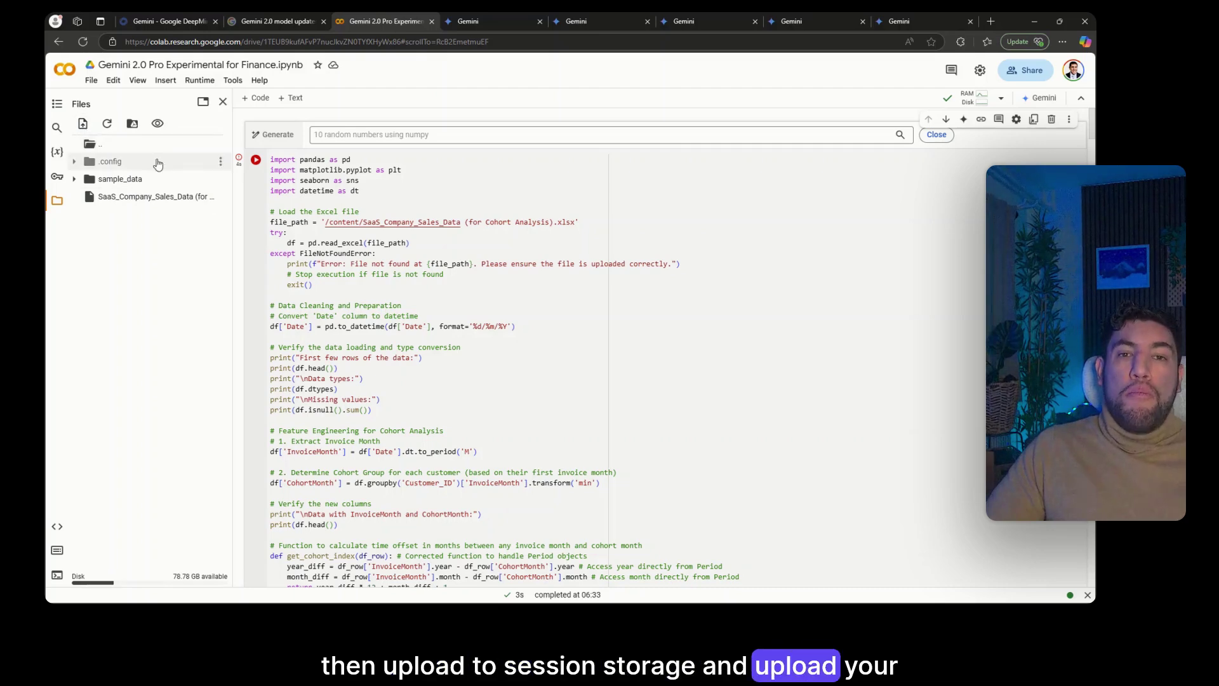
scroll(521, 270, down, 3)
scroll(521, 270, down, 15)
scroll(523, 253, down, 10)
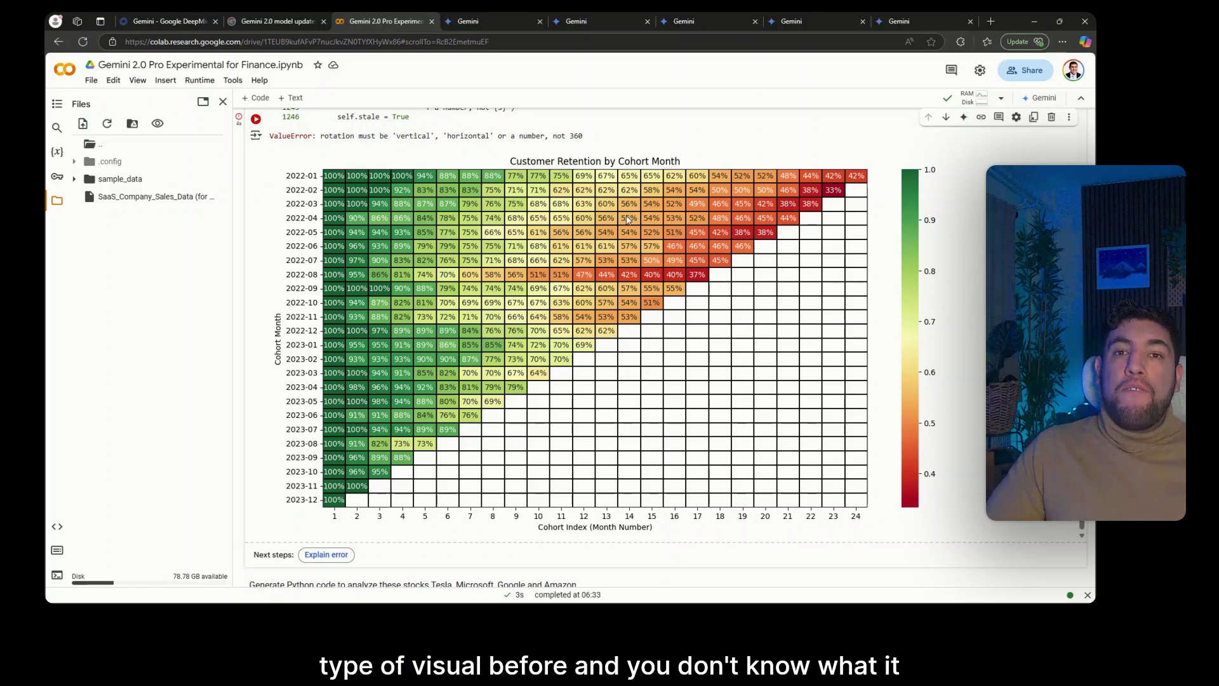
- Switch to the Gemini cohort-analysis chat and scroll down to the earlier heatmap summary request
click(713, 14)
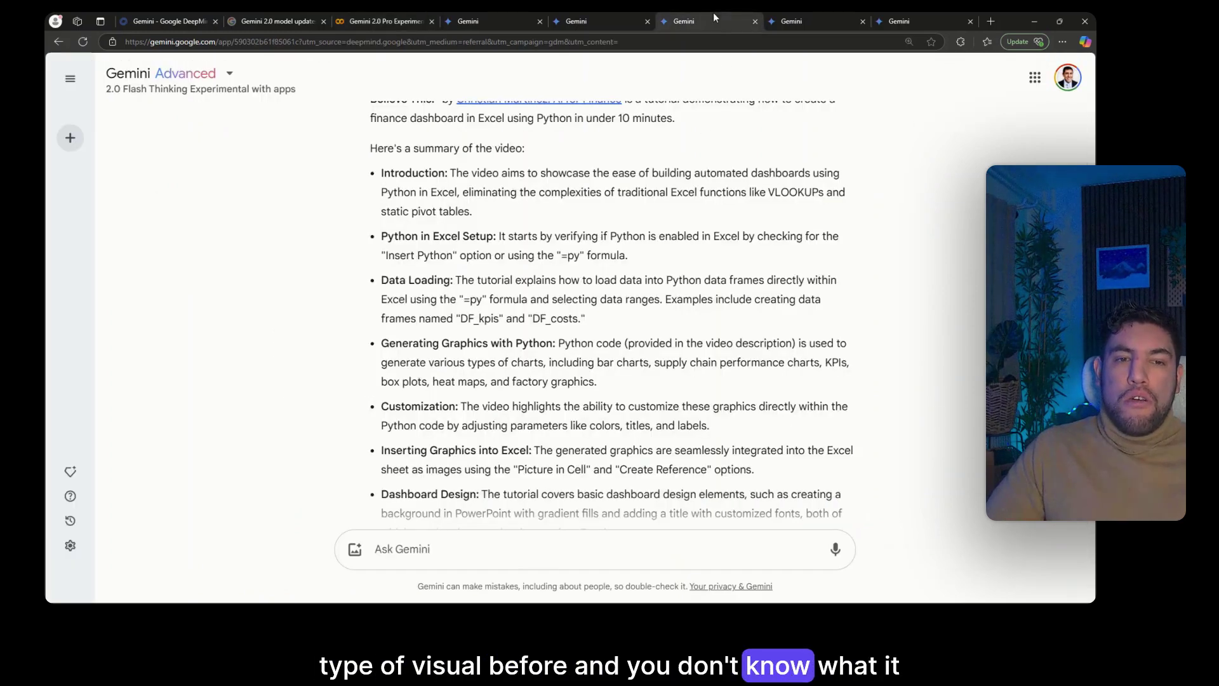
click(806, 21)
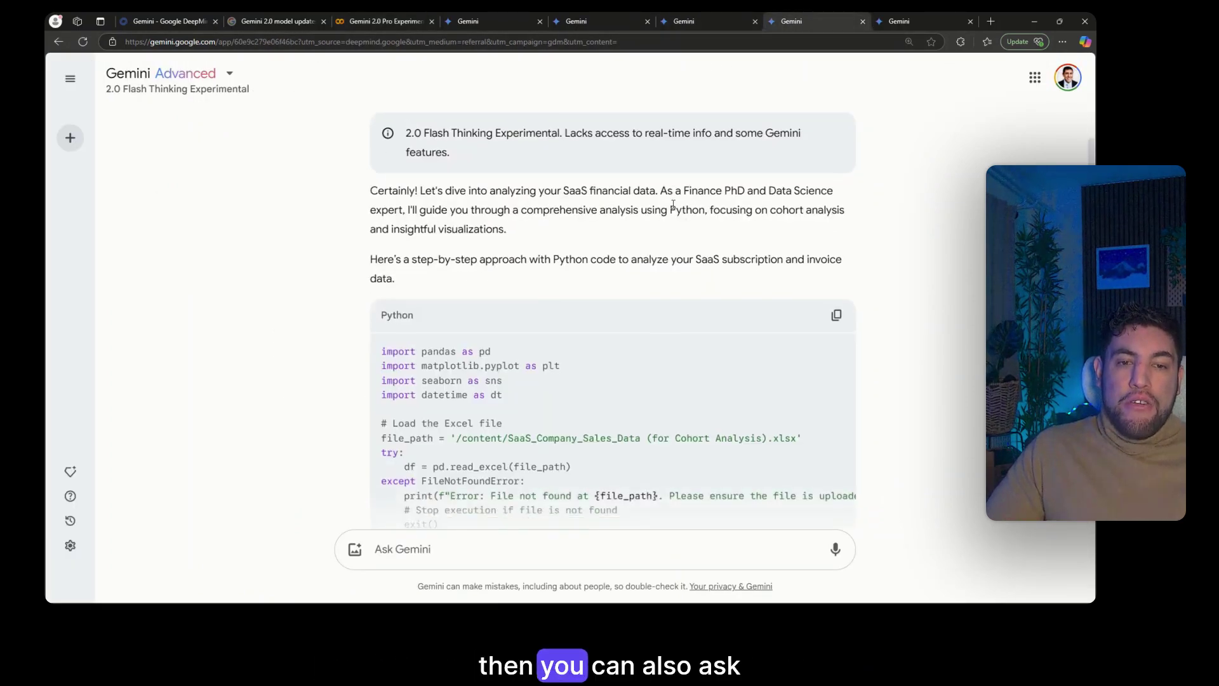
scroll(676, 207, down, 10)
scroll(677, 207, down, 15)
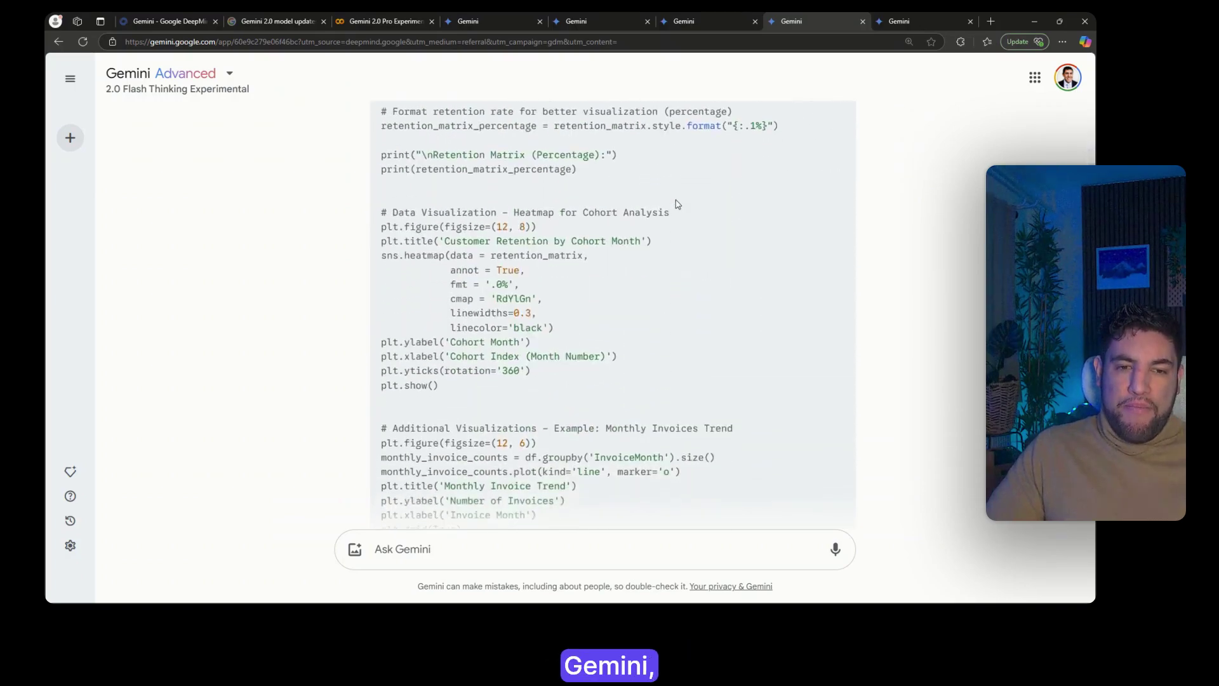
scroll(677, 203, down, 18)
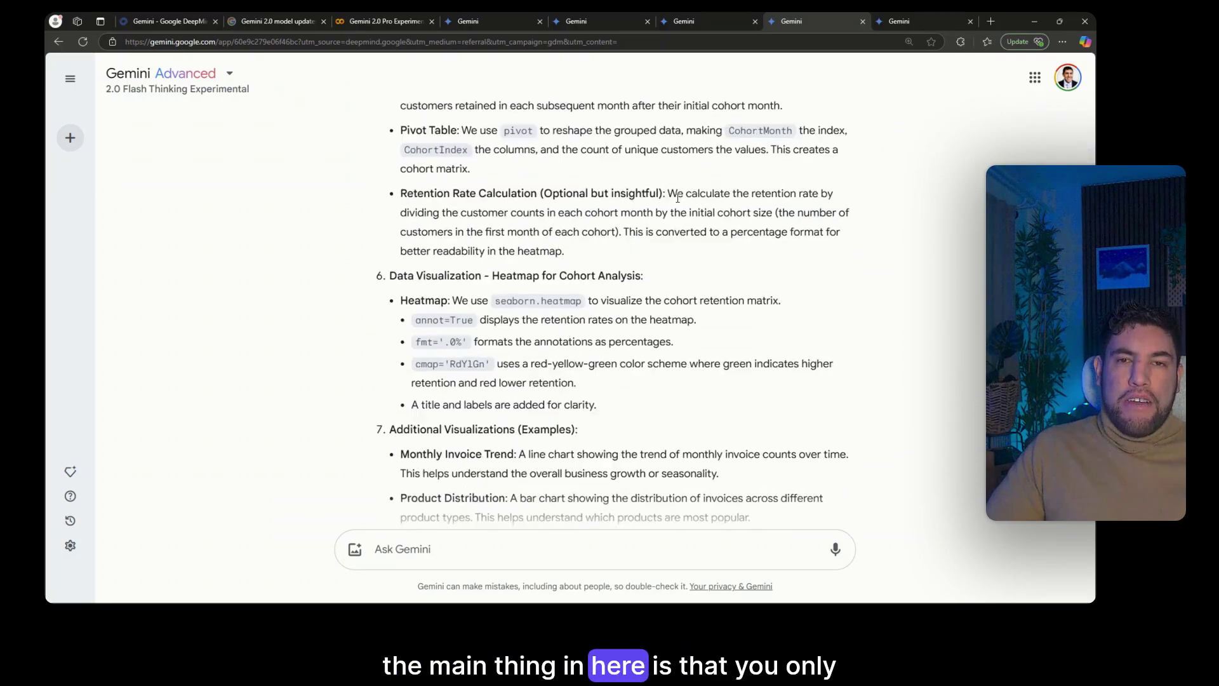
scroll(678, 195, down, 20)
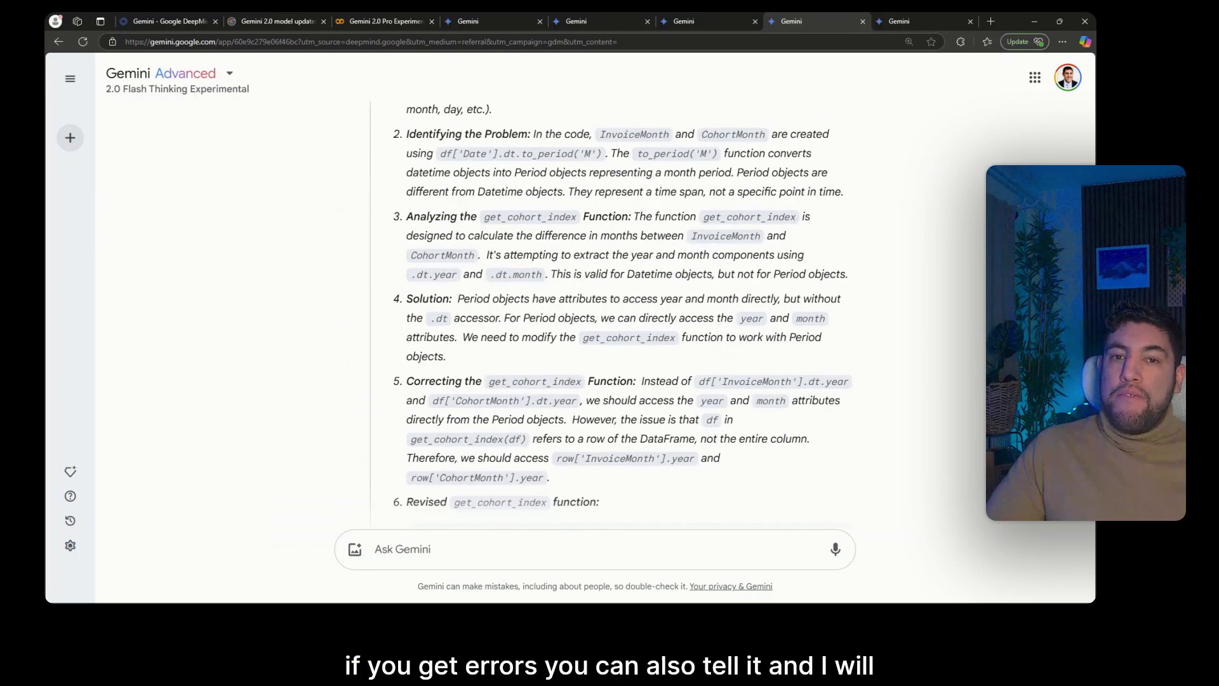
scroll(608, 240, up, 7)
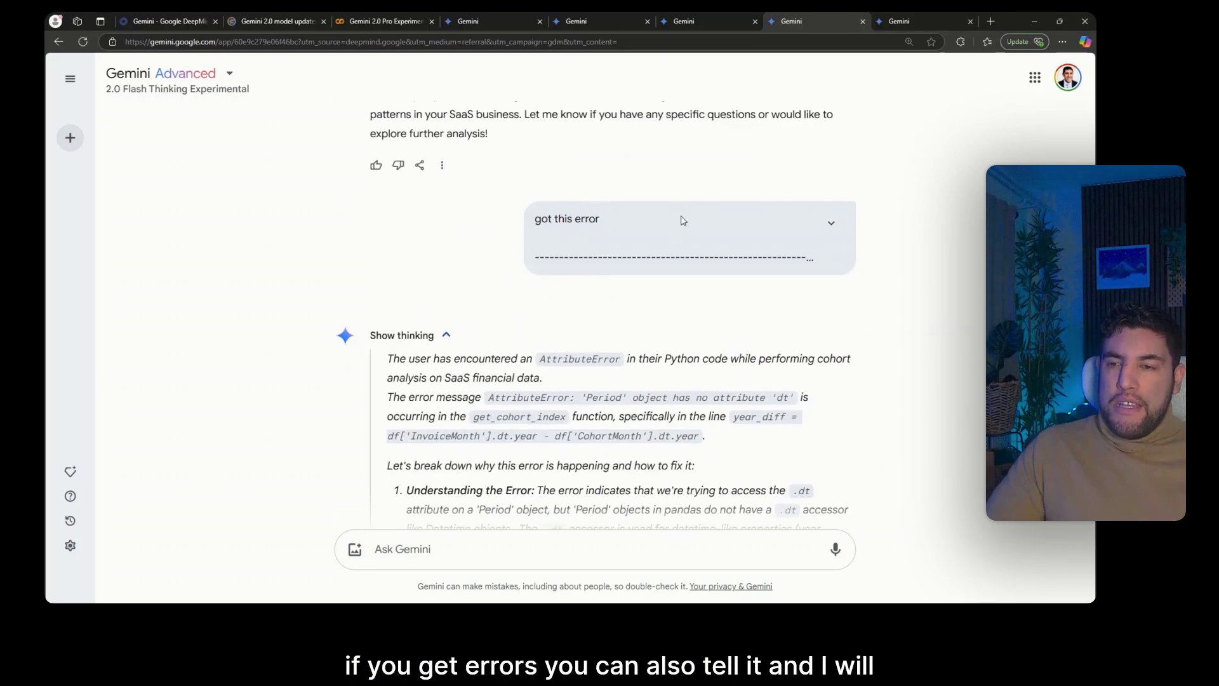
scroll(614, 318, down, 15)
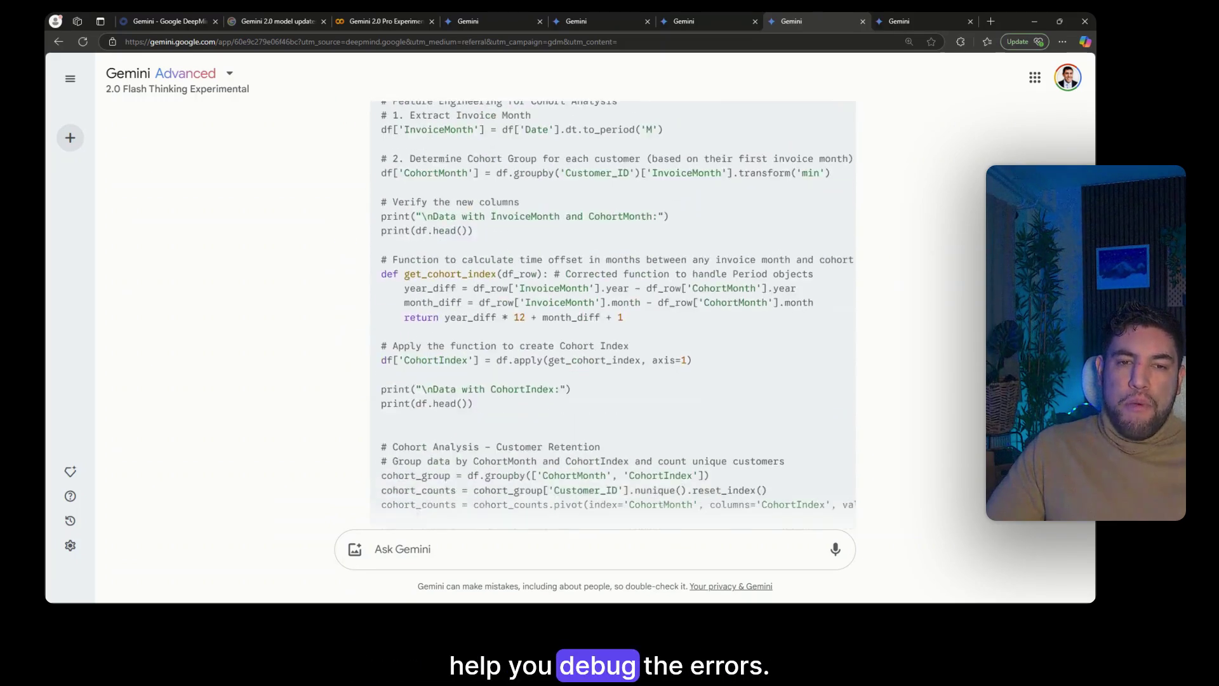
scroll(613, 317, down, 20)
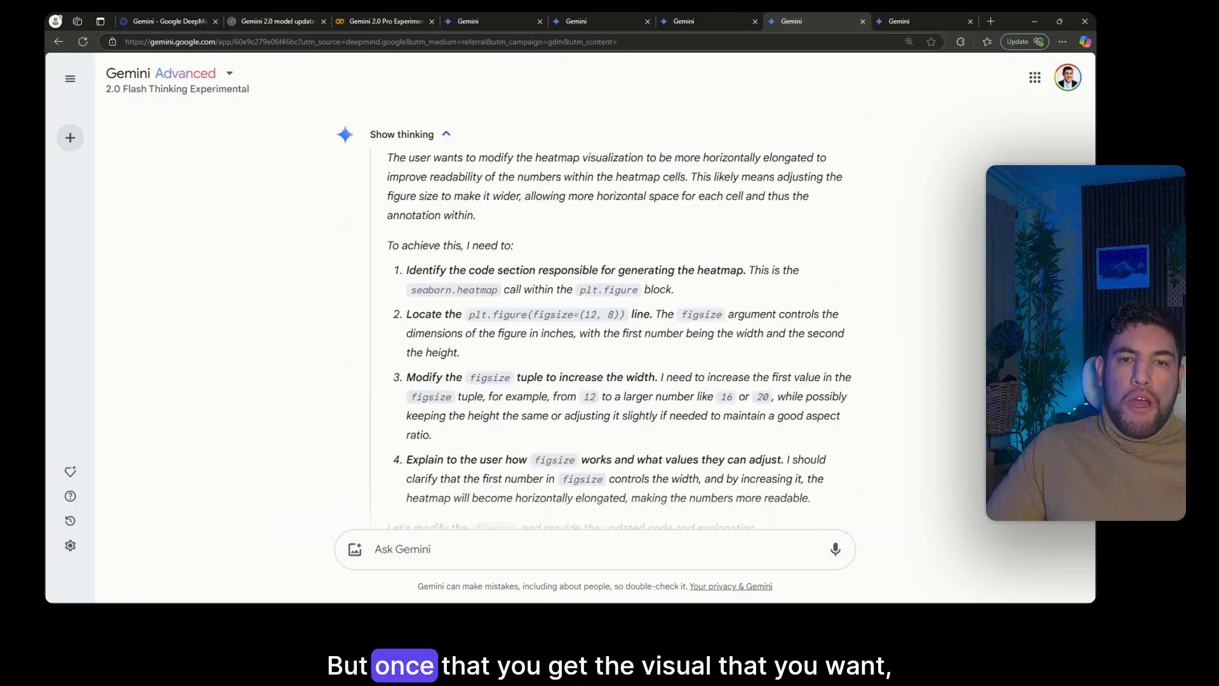
scroll(613, 317, down, 20)
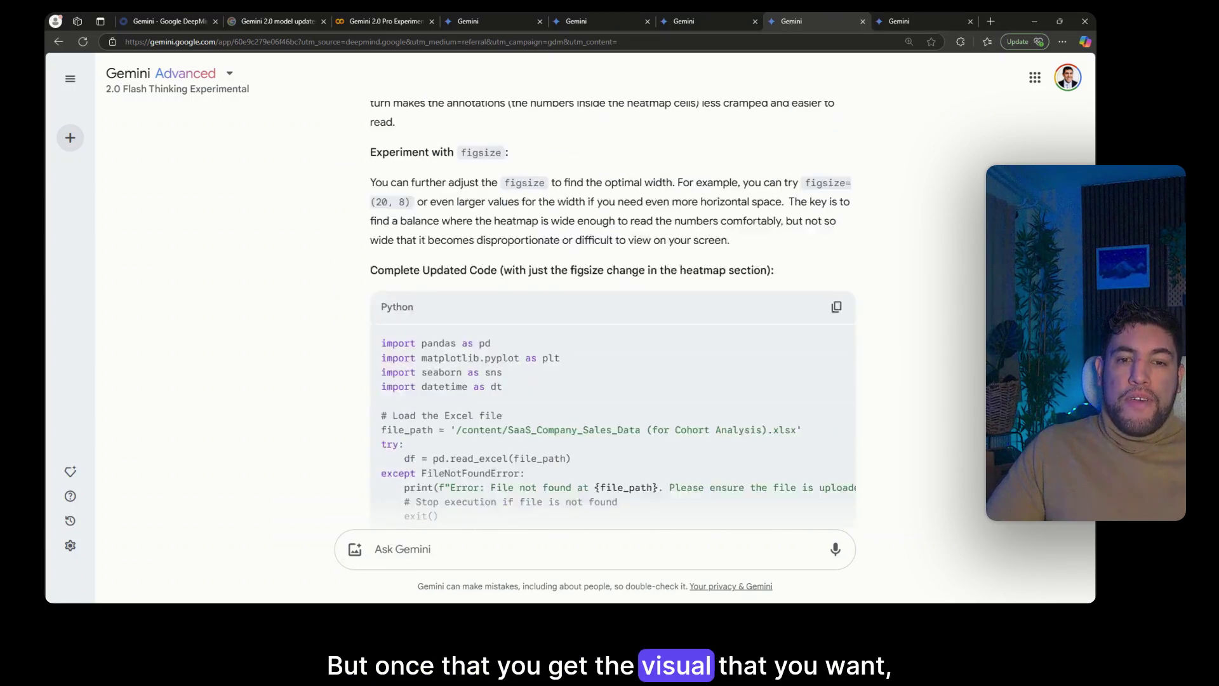
scroll(613, 317, down, 20)
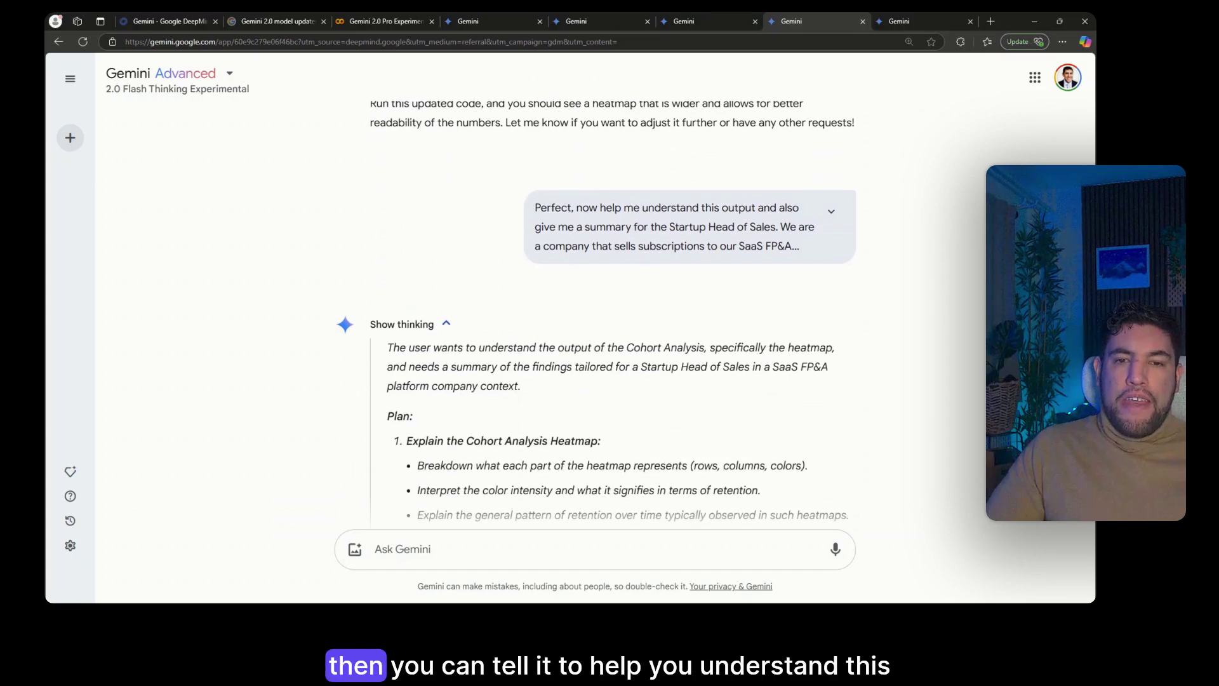
- Copy the earlier Head of Sales summary prompt into Ask Gemini as a draft, then return to Colab
click(831, 210)
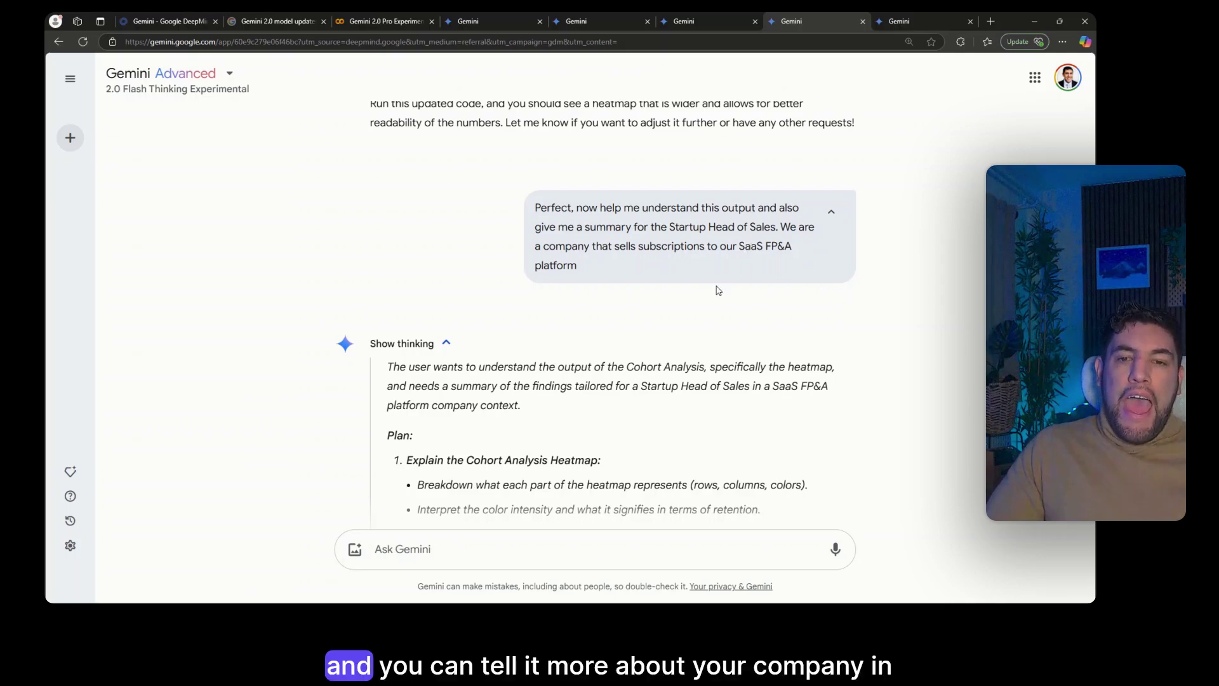
scroll(740, 244, down, 7)
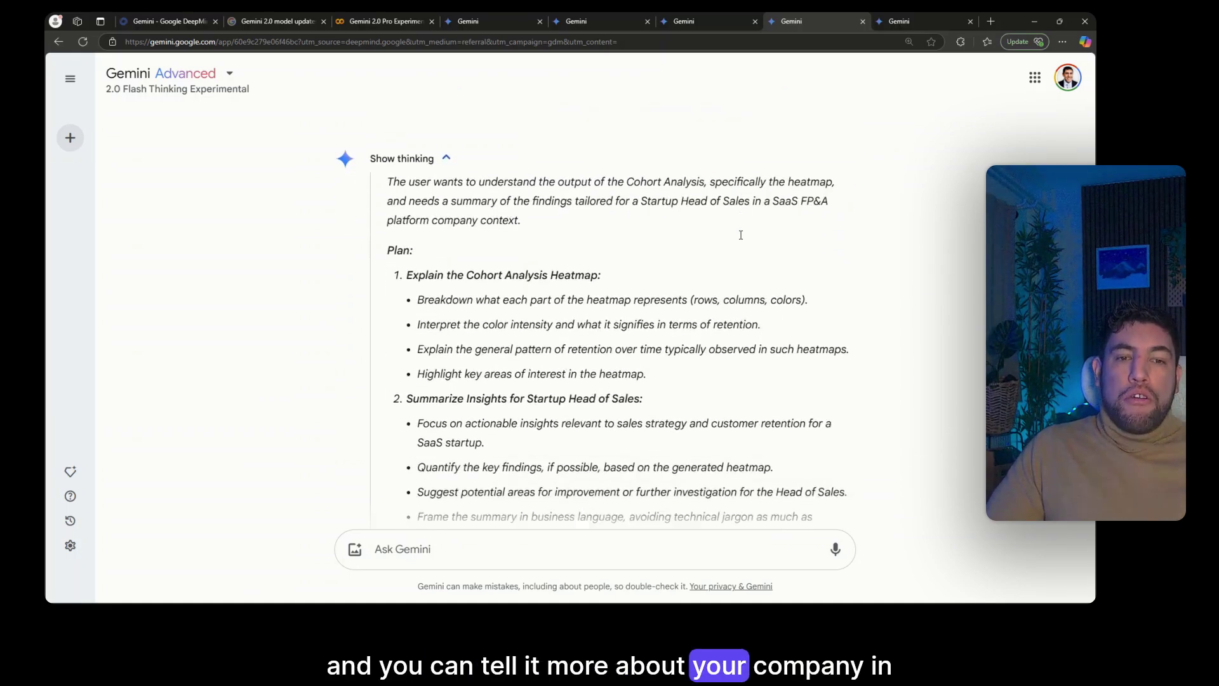
scroll(741, 235, up, 7)
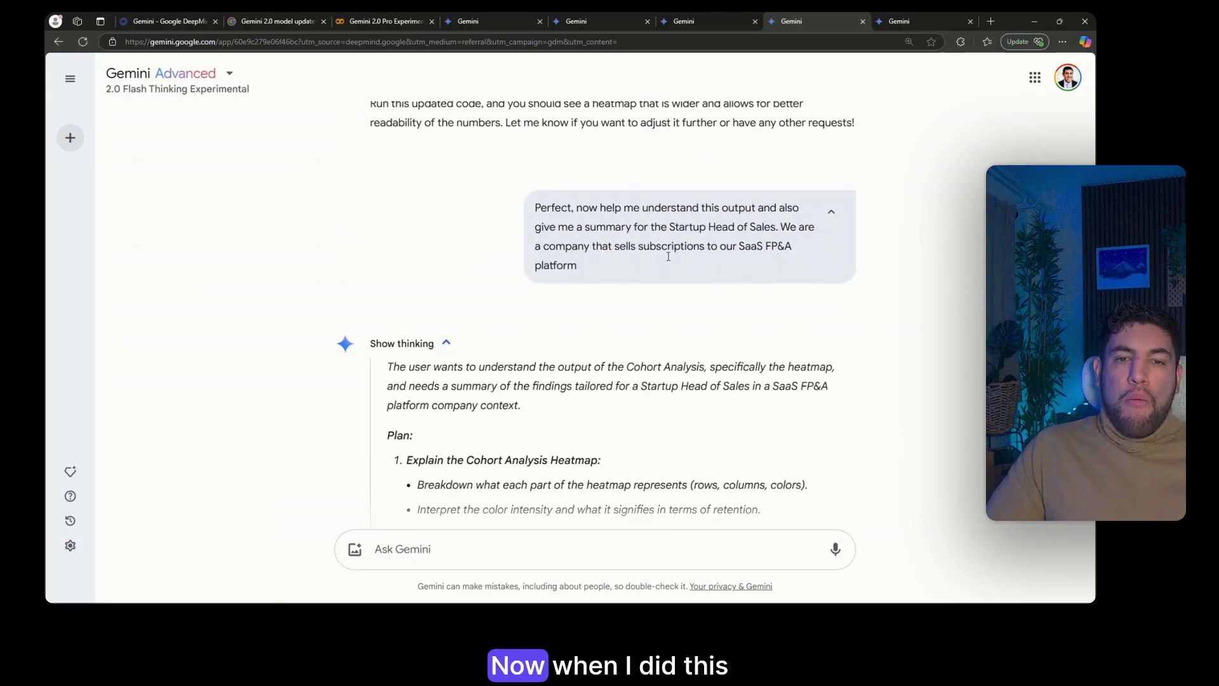
drag(606, 271, 535, 216)
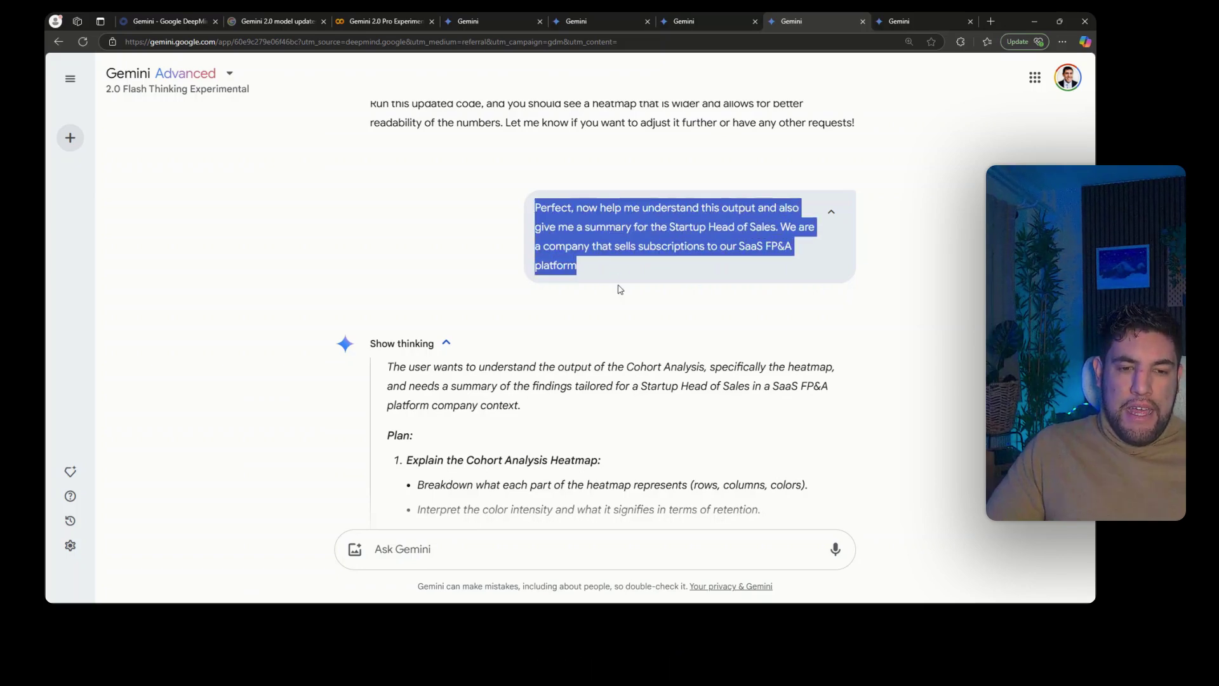
scroll(619, 290, down, 3)
key(ctrl+c)
key(ctrl+v)
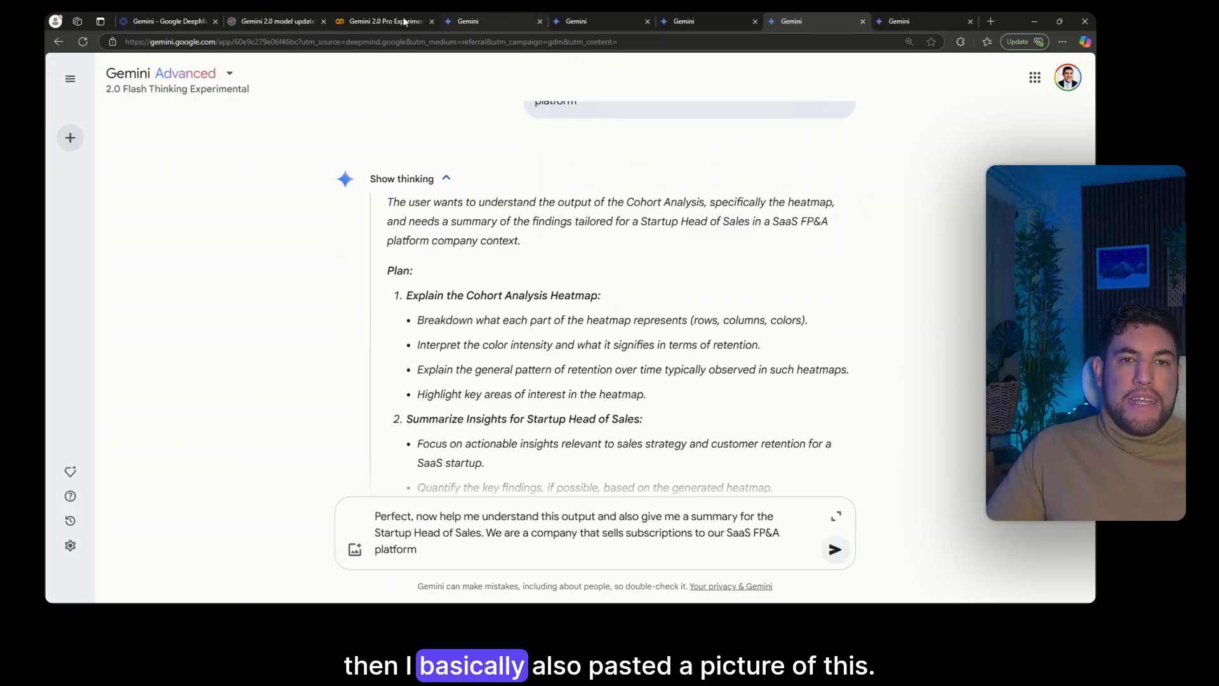
click(370, 18)
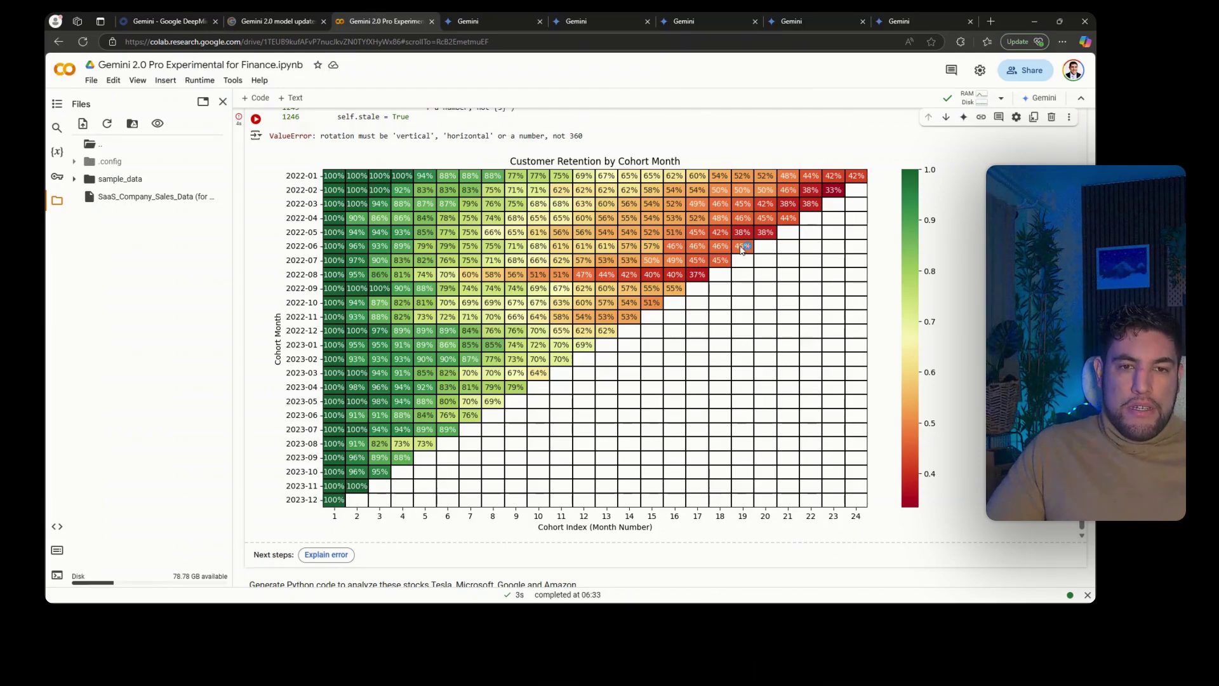
- Screenshot the whole Customer Retention by Cohort Month heatmap with Win+Shift+S
key(super+shift+s)
drag(263, 151, 956, 537)
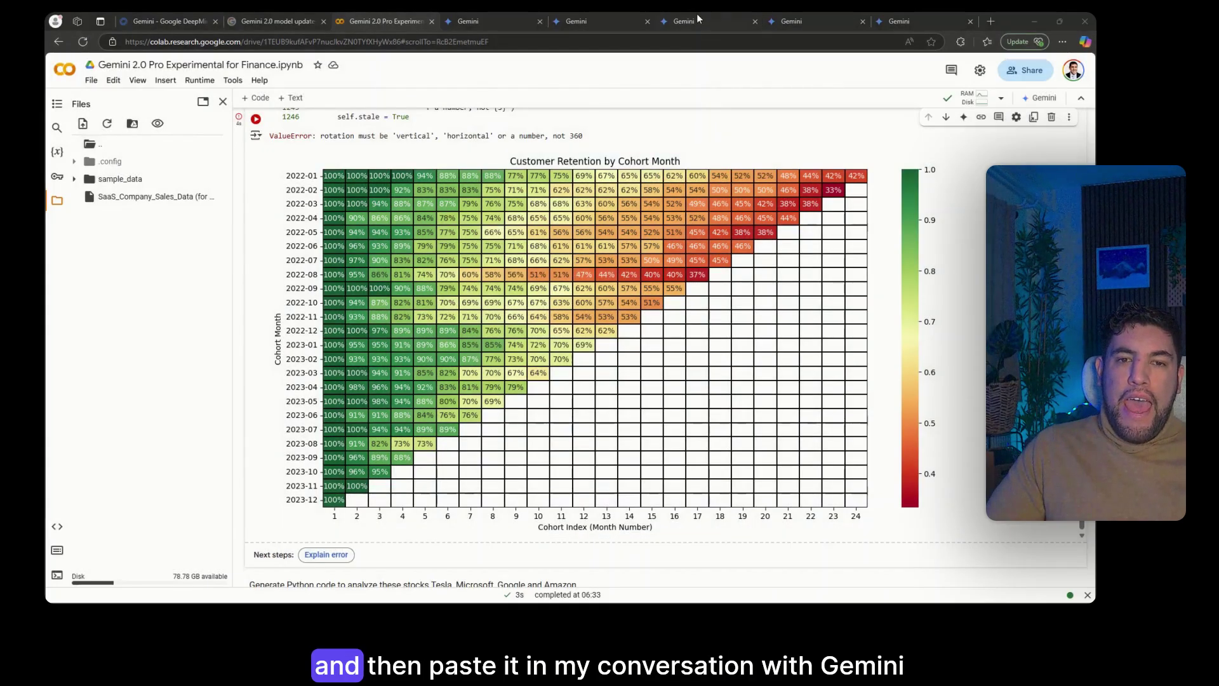
- Attach the heatmap screenshot to the Head of Sales draft prompt and send it to Gemini
click(699, 13)
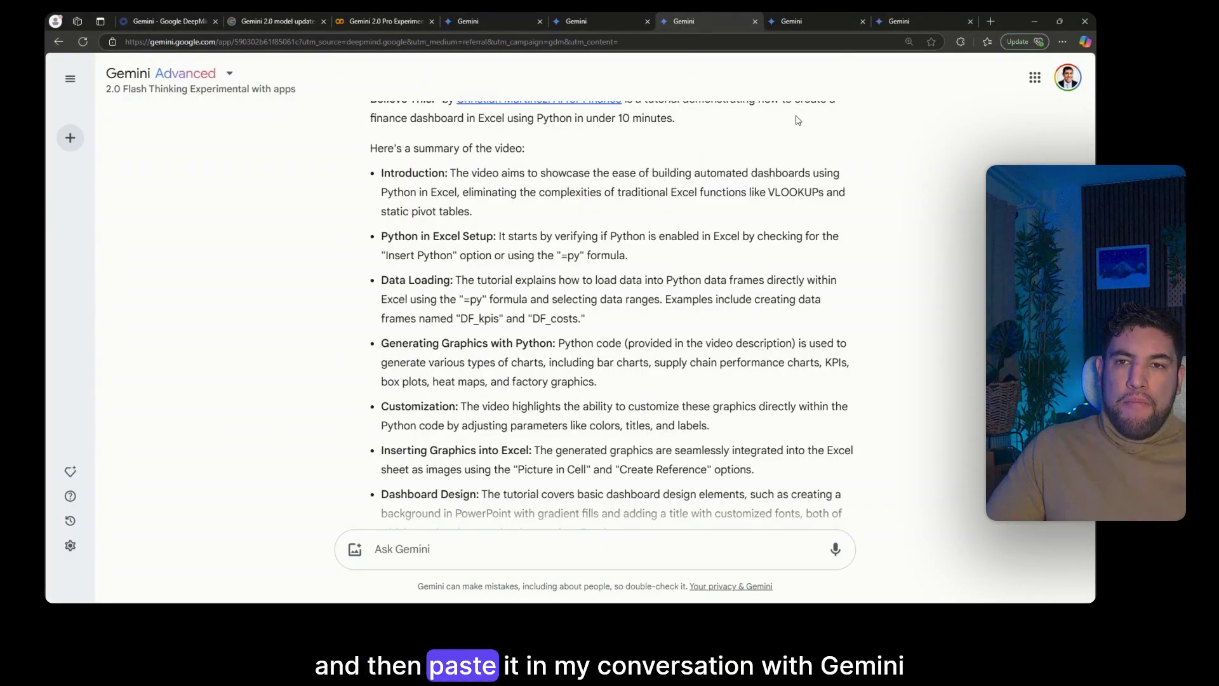
click(817, 19)
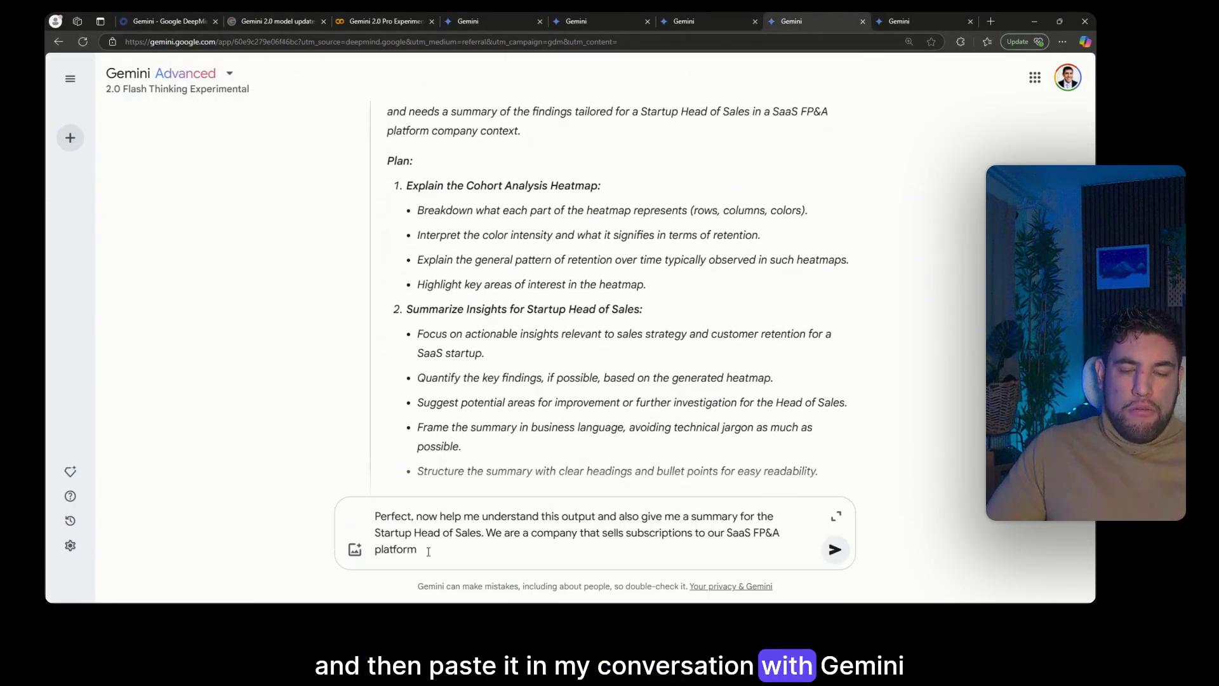
key(ctrl+v)
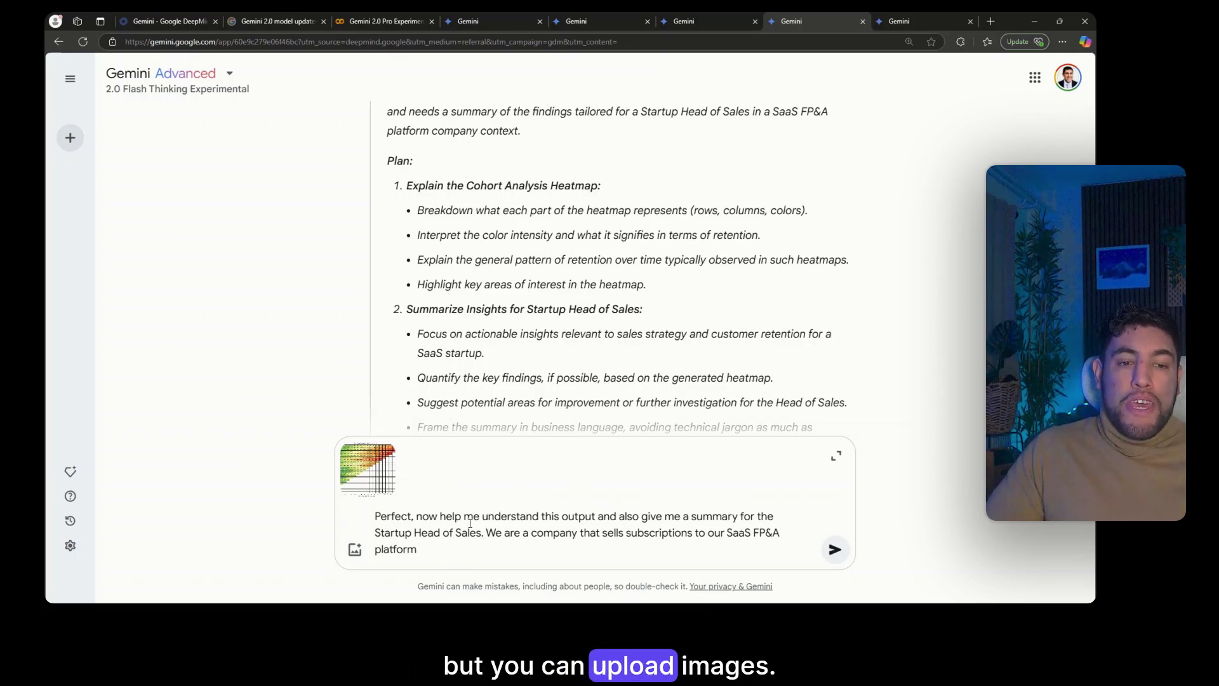
click(835, 549)
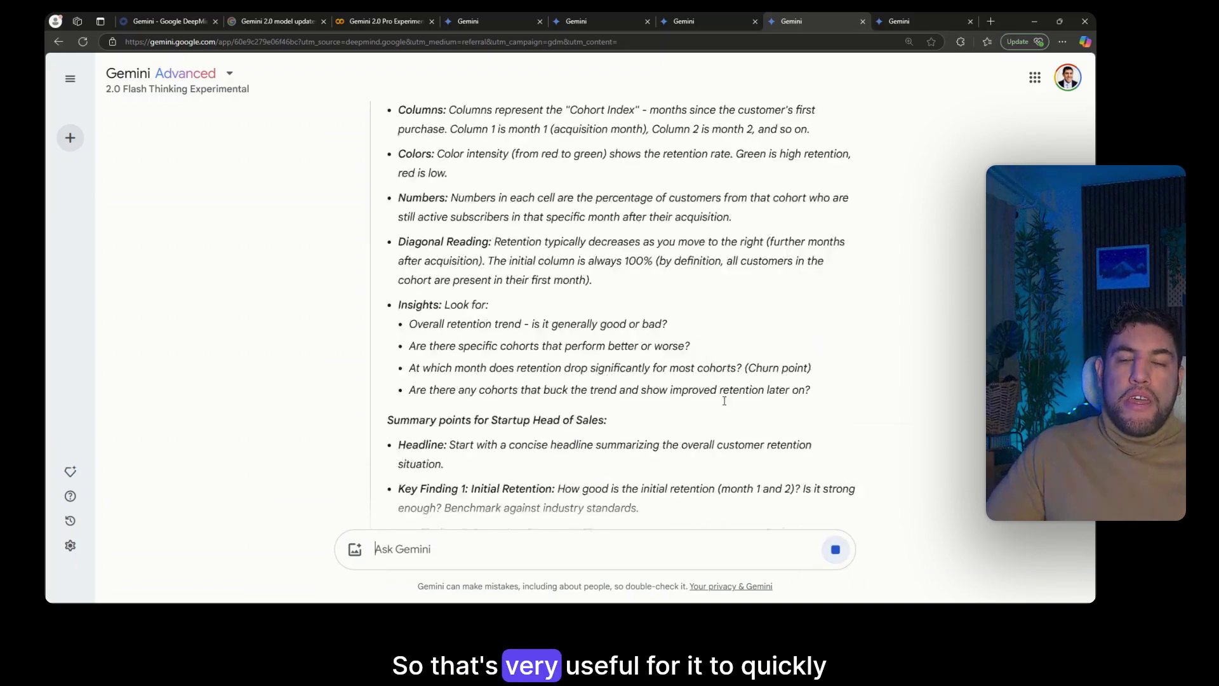
scroll(790, 259, up, 3)
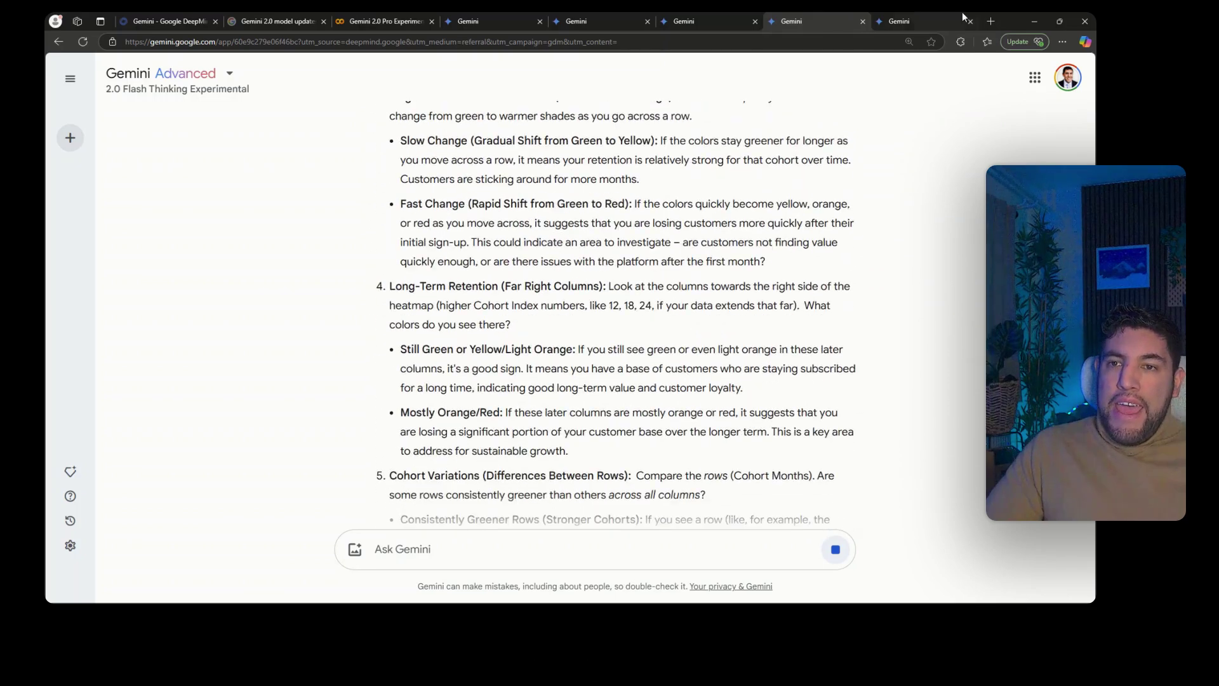
- Bring up the Australian Healthcare report chat and dismiss the pending prompt edit
click(939, 13)
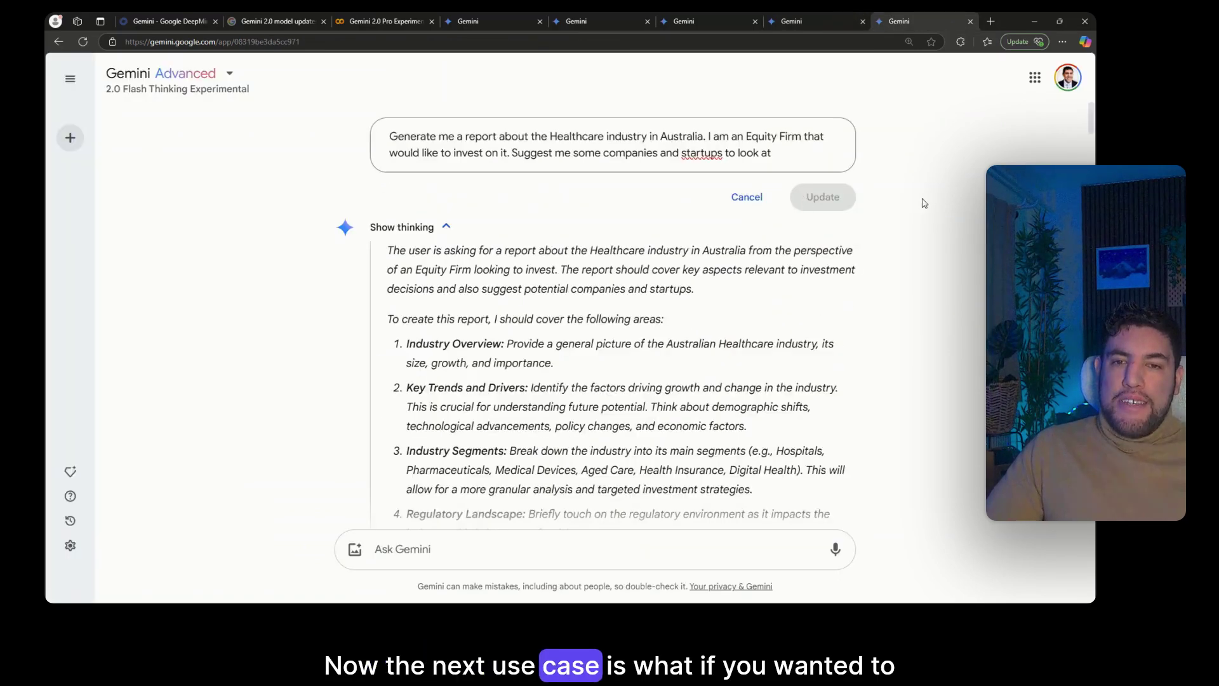
click(760, 201)
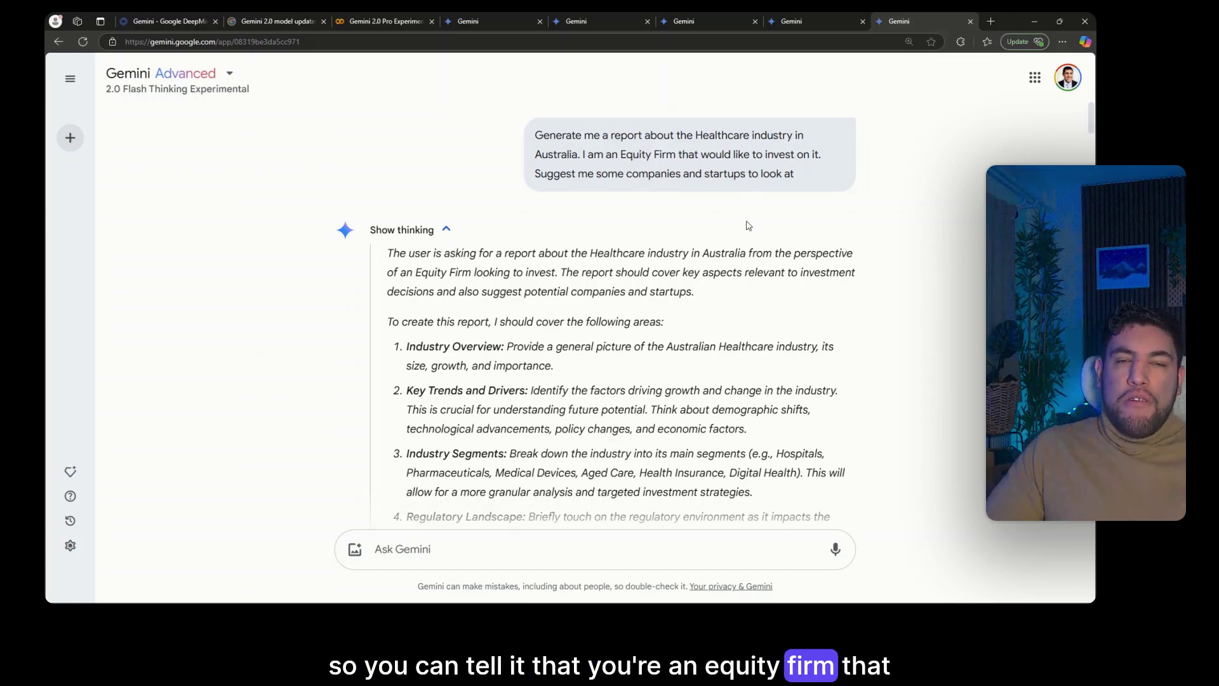
scroll(754, 212, down, 1)
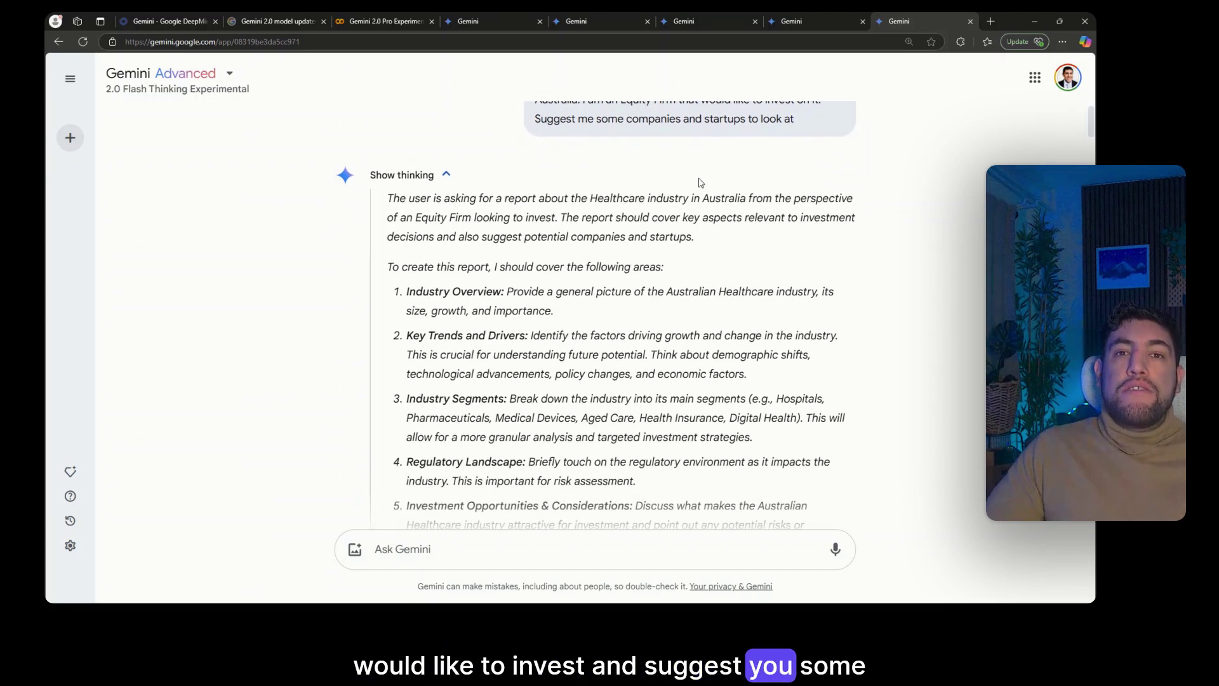
scroll(719, 174, down, 3)
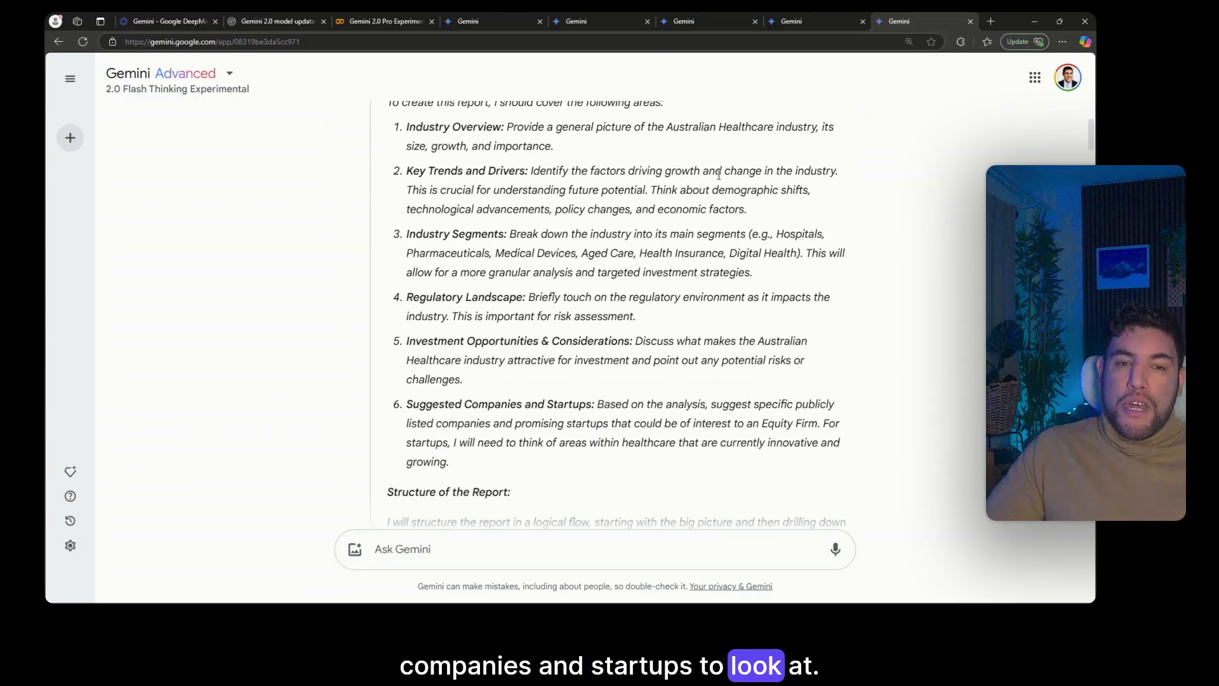
scroll(719, 184, up, 4)
- Expand the model's reasoning steps and read through them
click(430, 177)
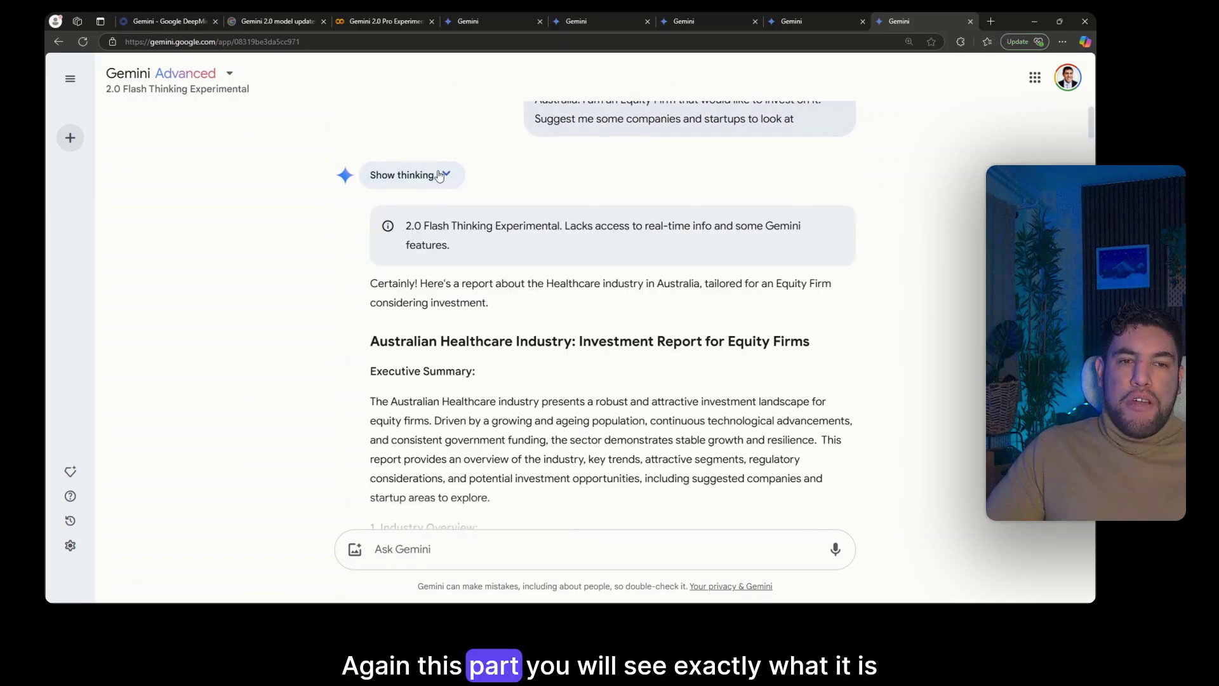
click(445, 176)
click(446, 176)
click(446, 176)
click(448, 183)
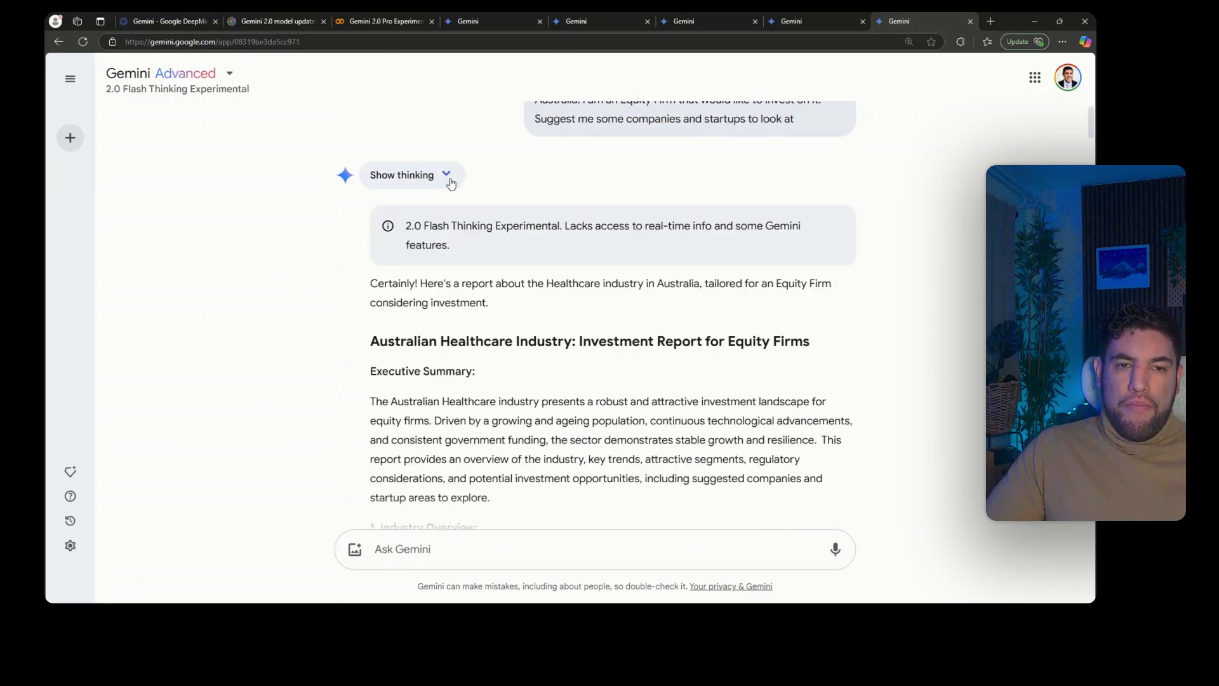
click(448, 177)
scroll(522, 333, down, 5)
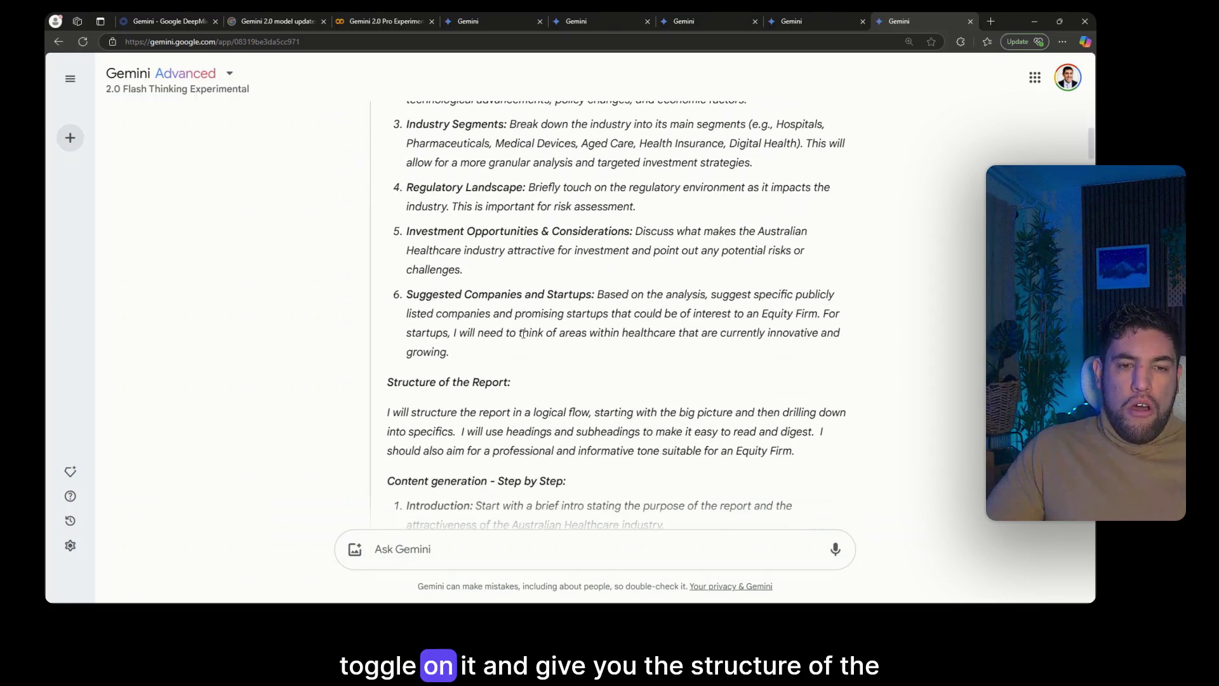
scroll(522, 333, down, 5)
scroll(496, 293, up, 4)
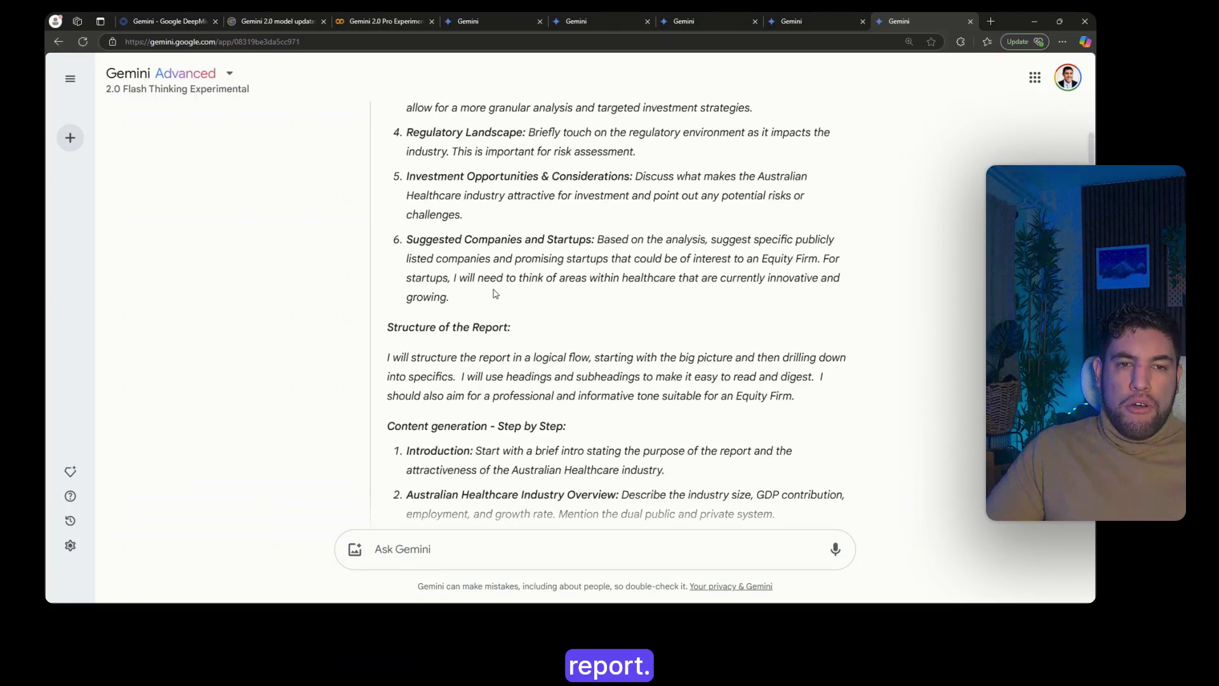
scroll(496, 293, up, 8)
- Hide the reasoning and read the report down to its Conclusion and disclaimer
click(459, 233)
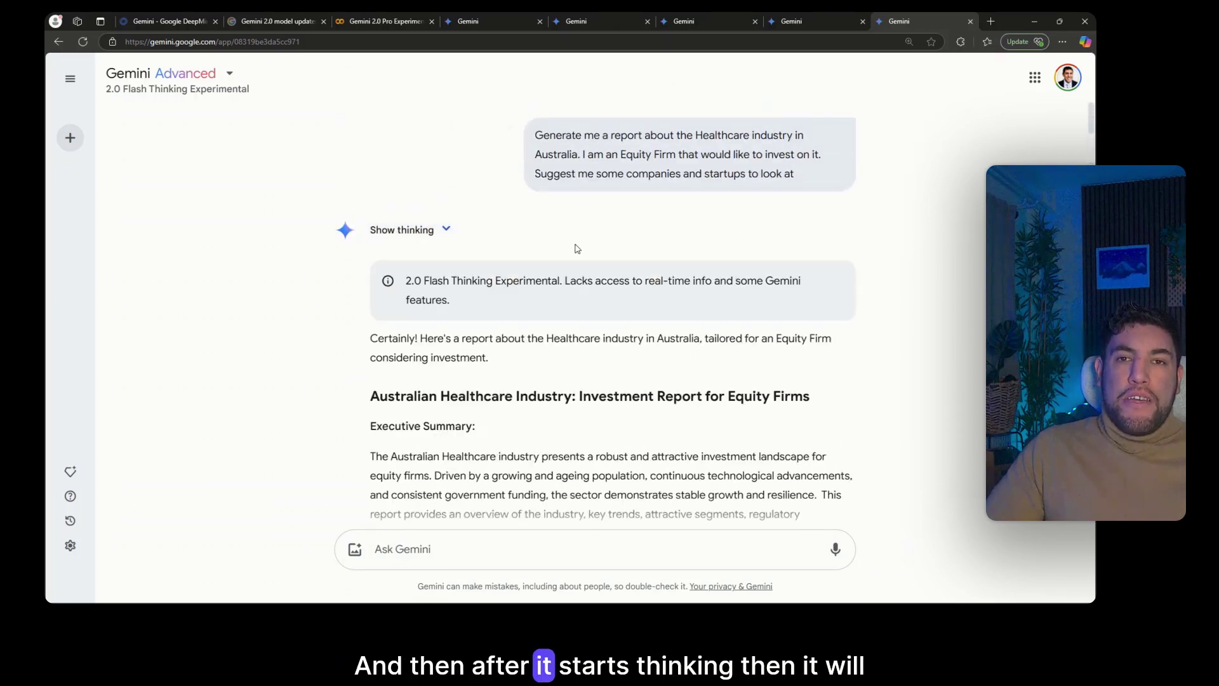
scroll(608, 221, down, 9)
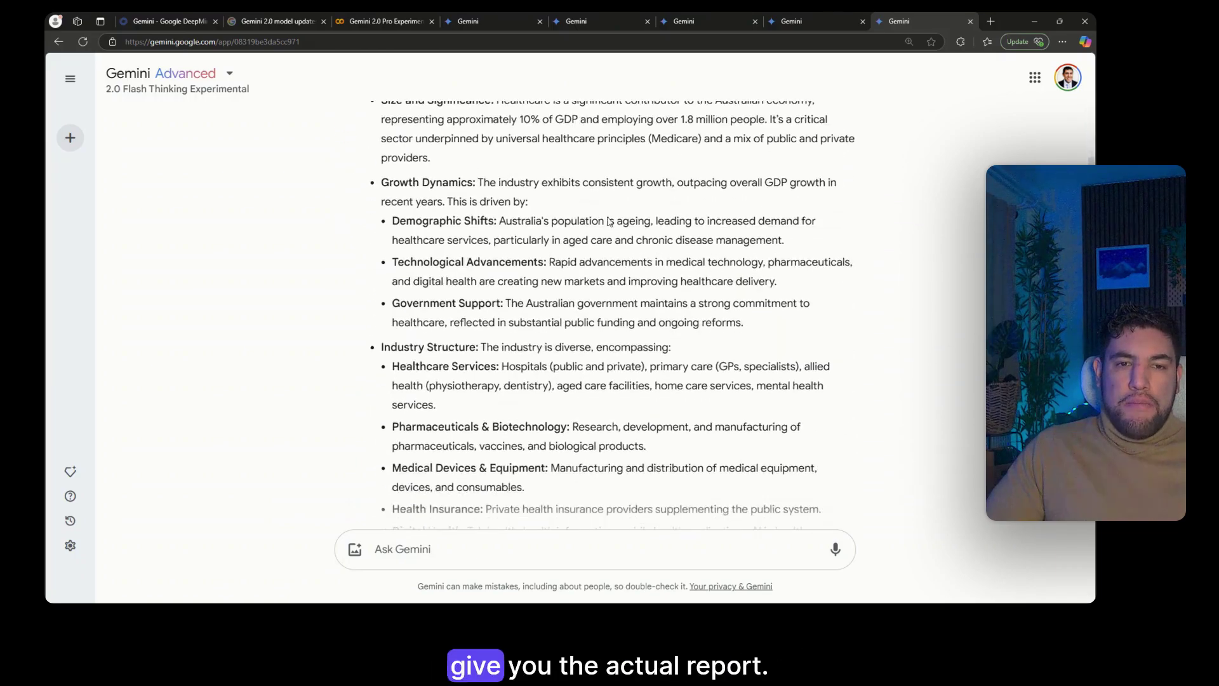
scroll(608, 221, down, 12)
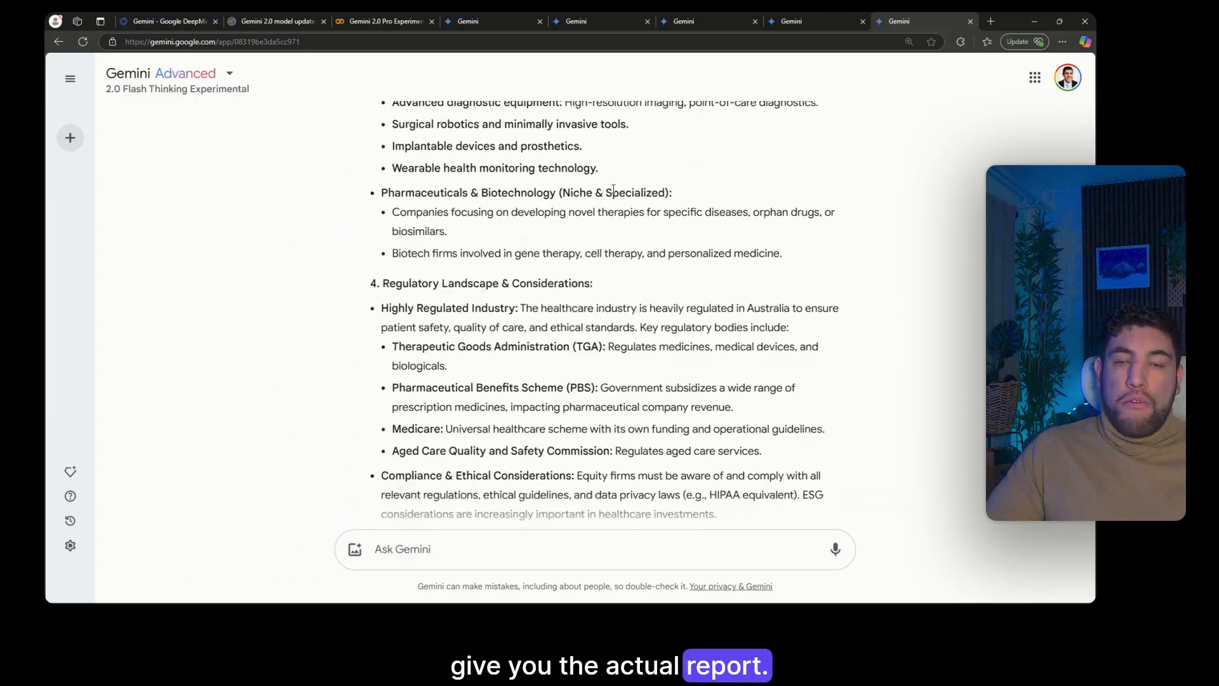
scroll(613, 189, down, 15)
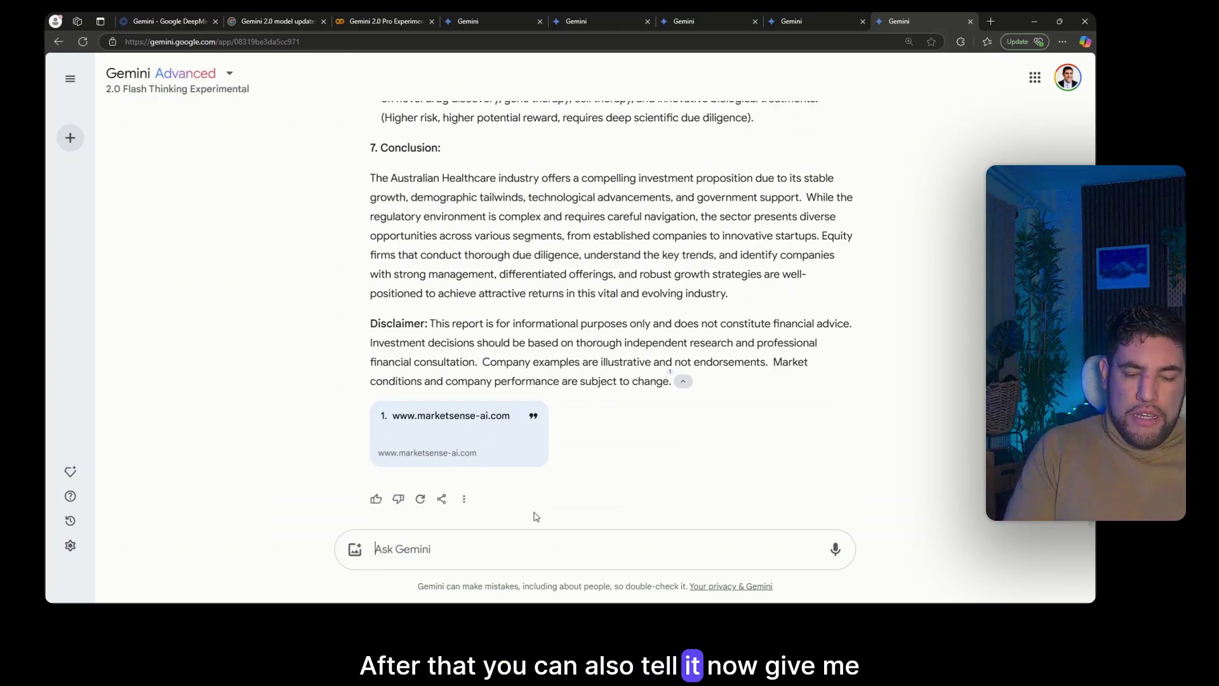
- Request a France Financial Services report and read it through to suggested companies and fintech areas
text(e me a report abou)
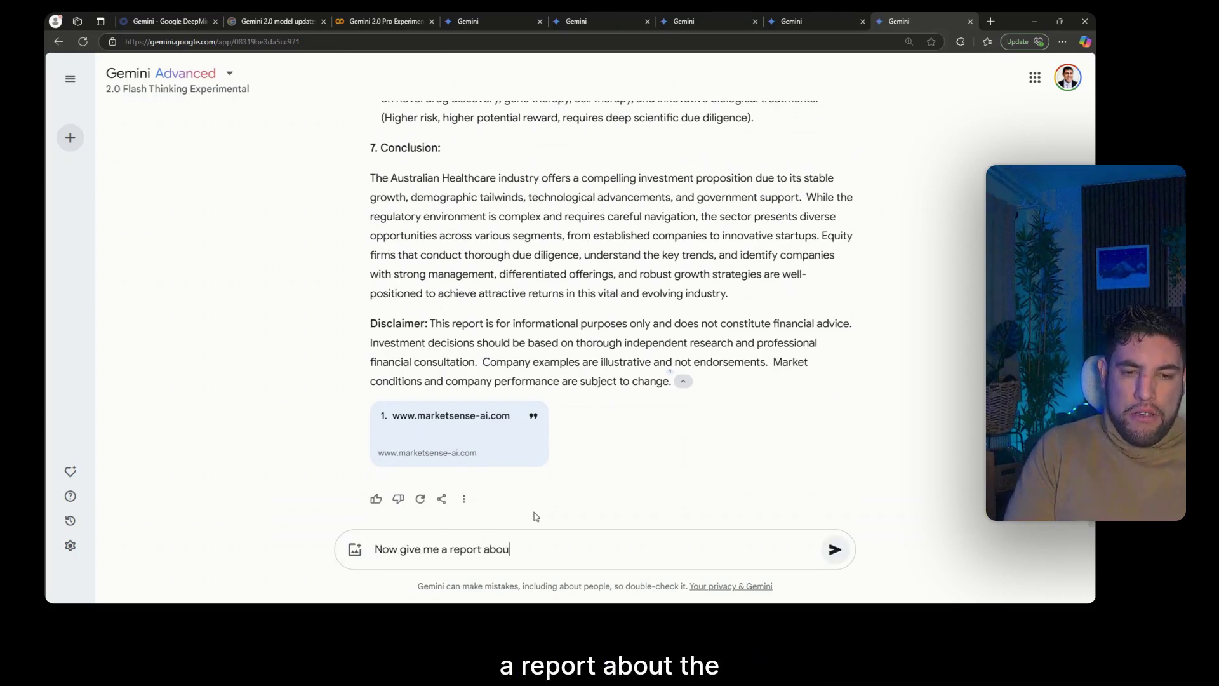
text(t the Financial)
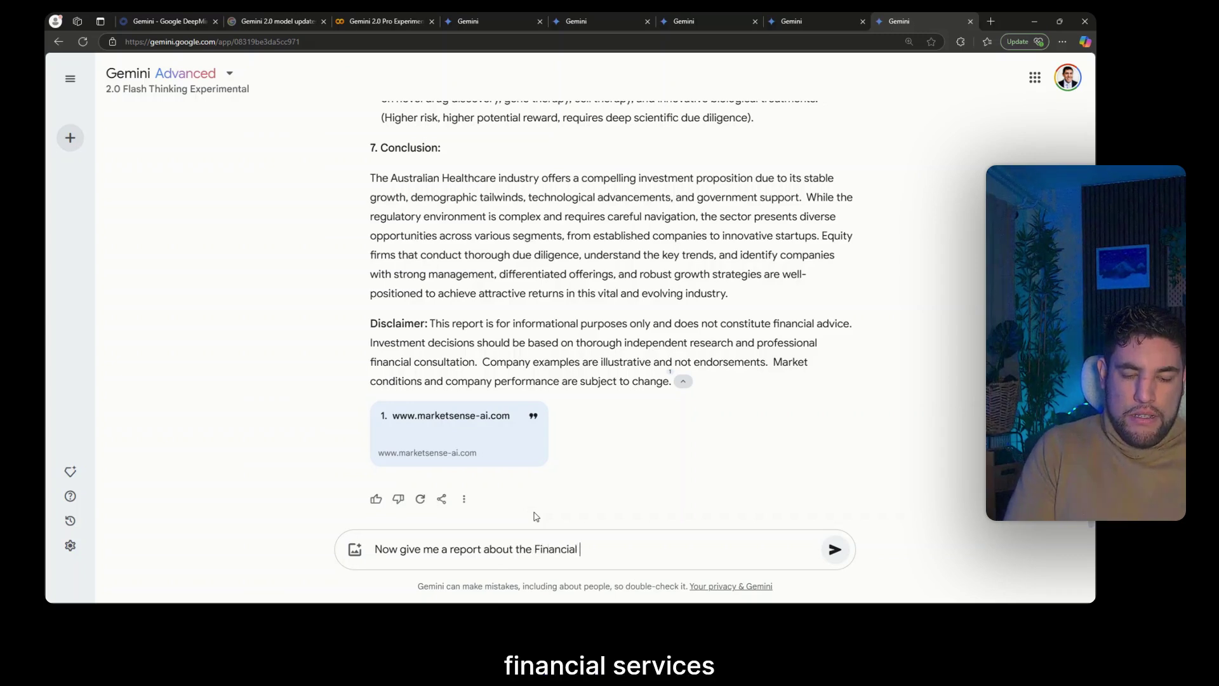
text( Services industry in Franc)
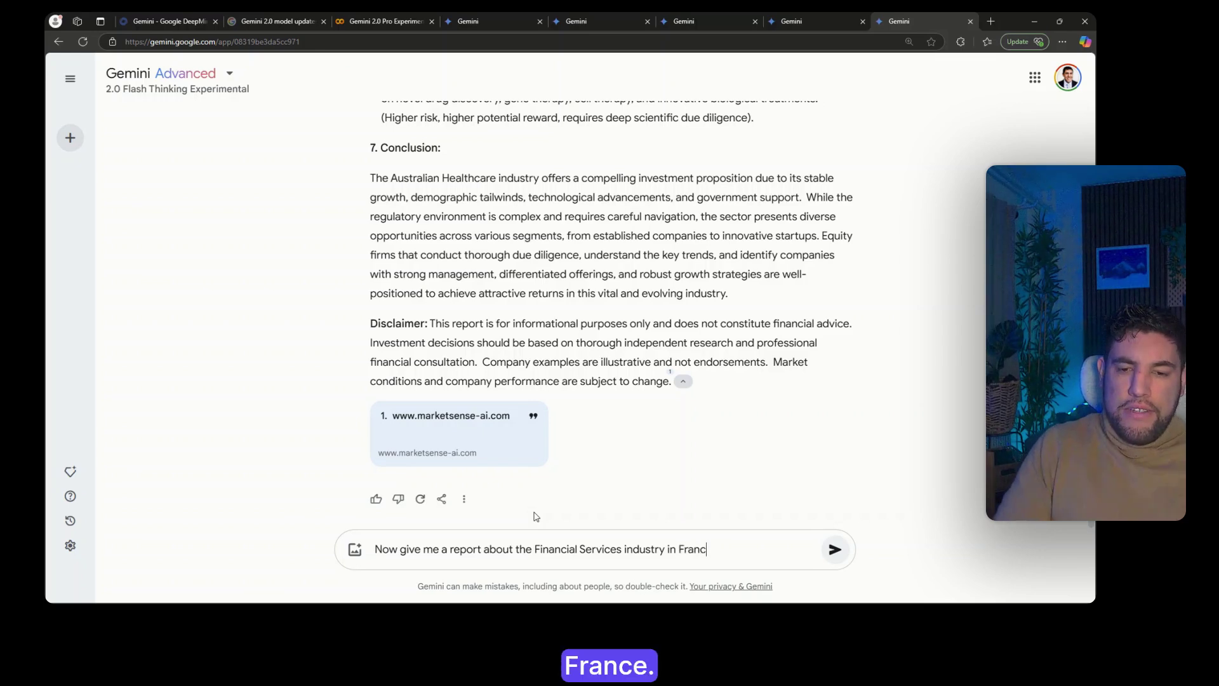
text(e)
key(Return)
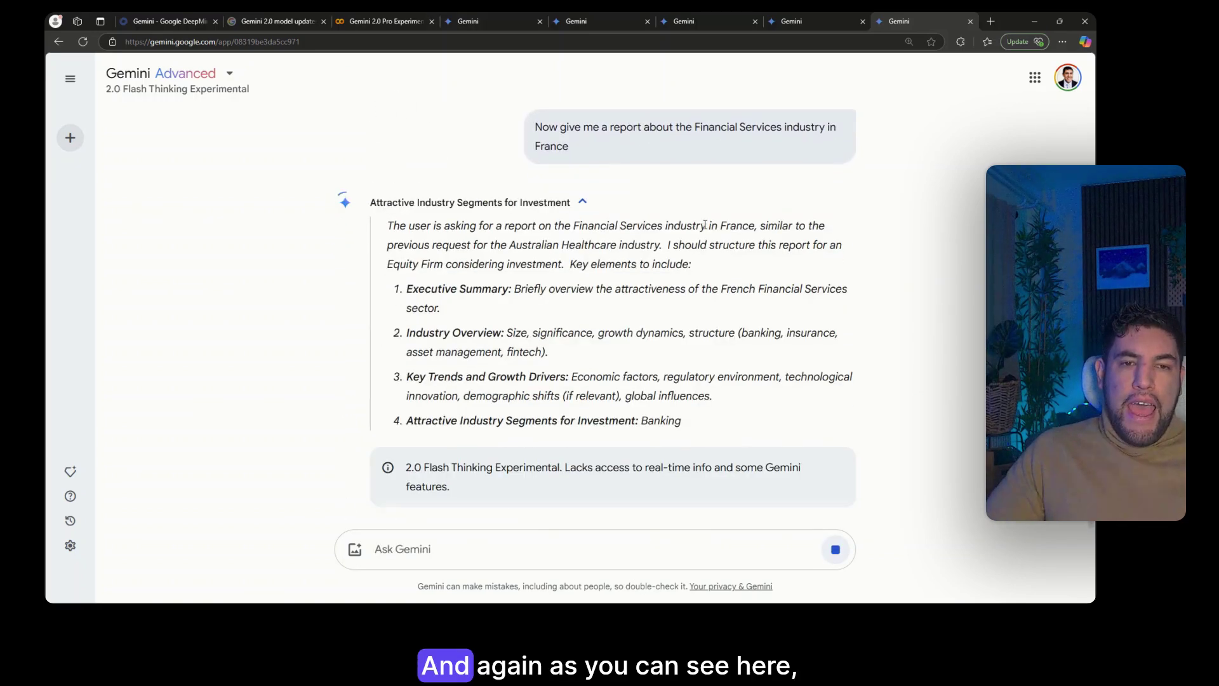
scroll(496, 214, up, 2)
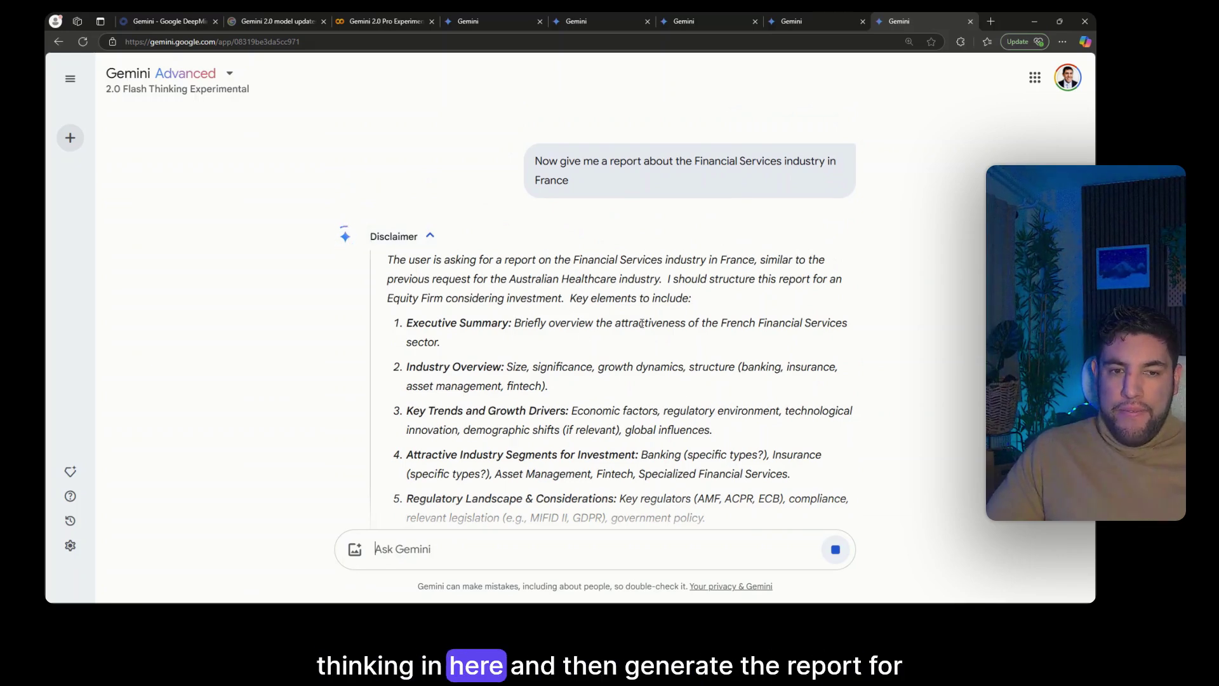
scroll(640, 320, down, 10)
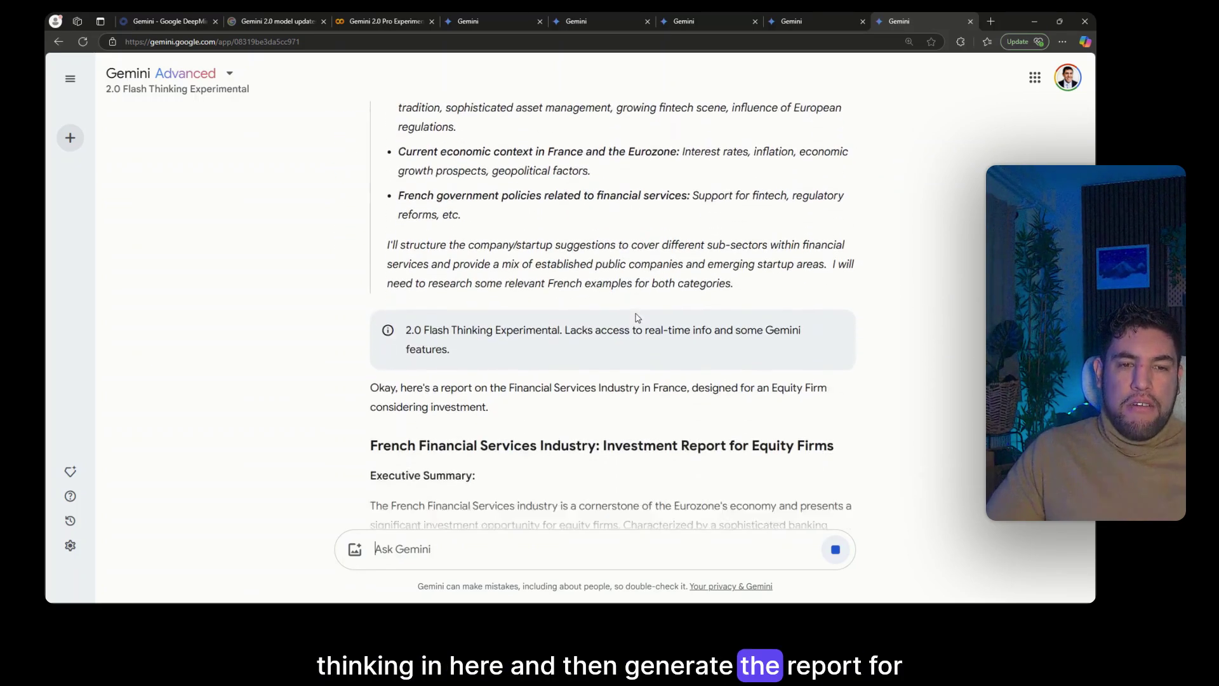
scroll(638, 317, down, 8)
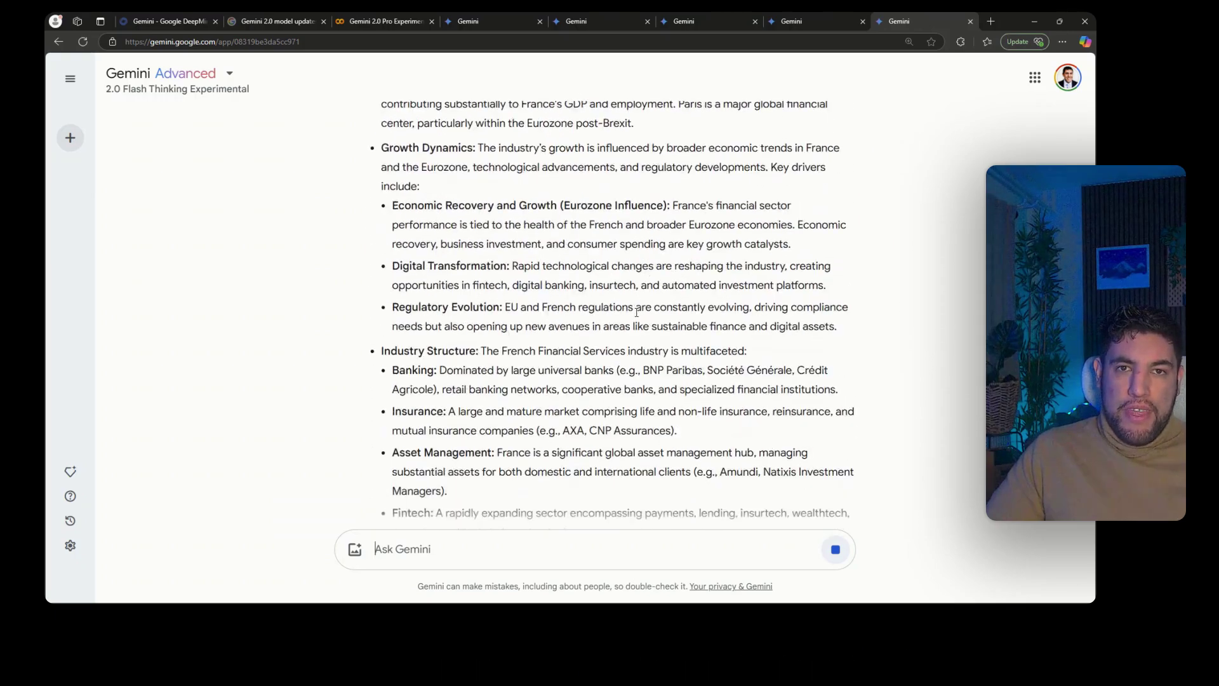
scroll(638, 316, down, 8)
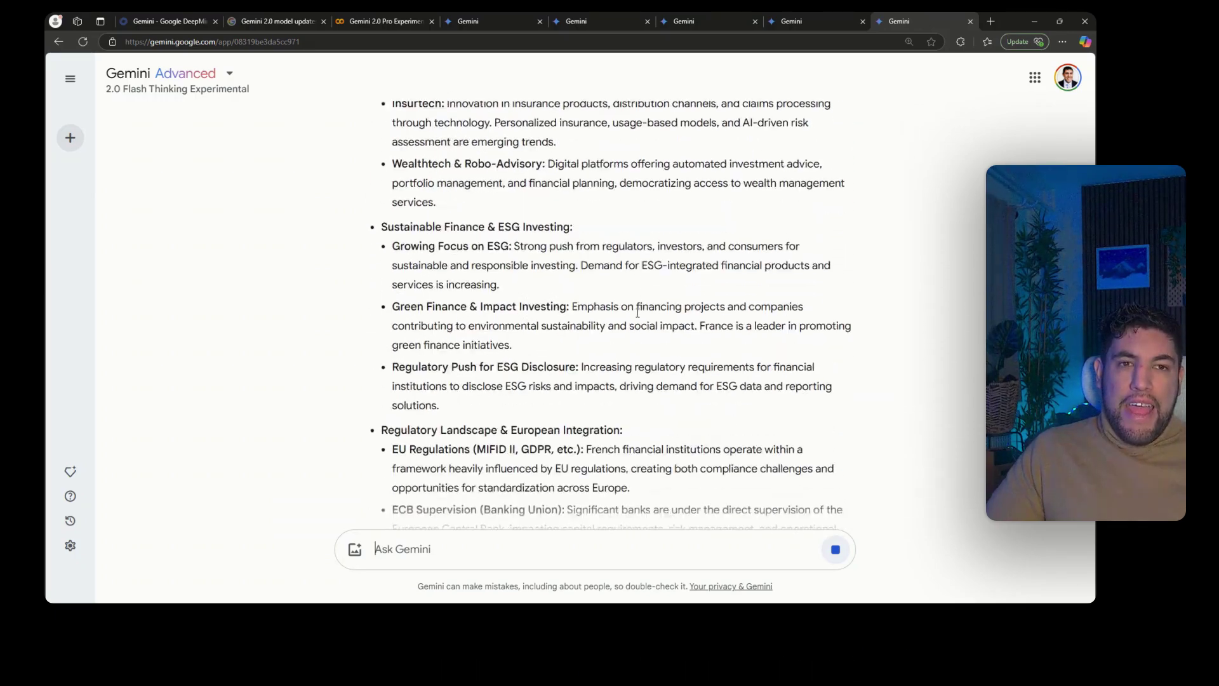
scroll(639, 317, down, 8)
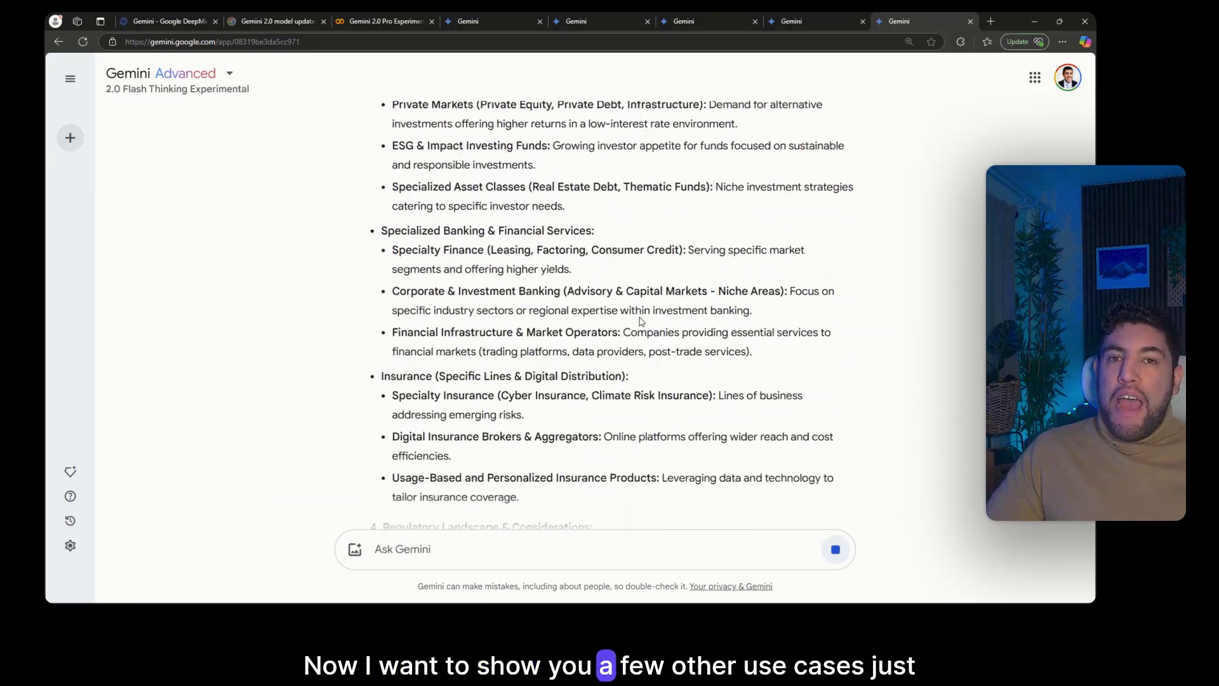
scroll(639, 322, down, 8)
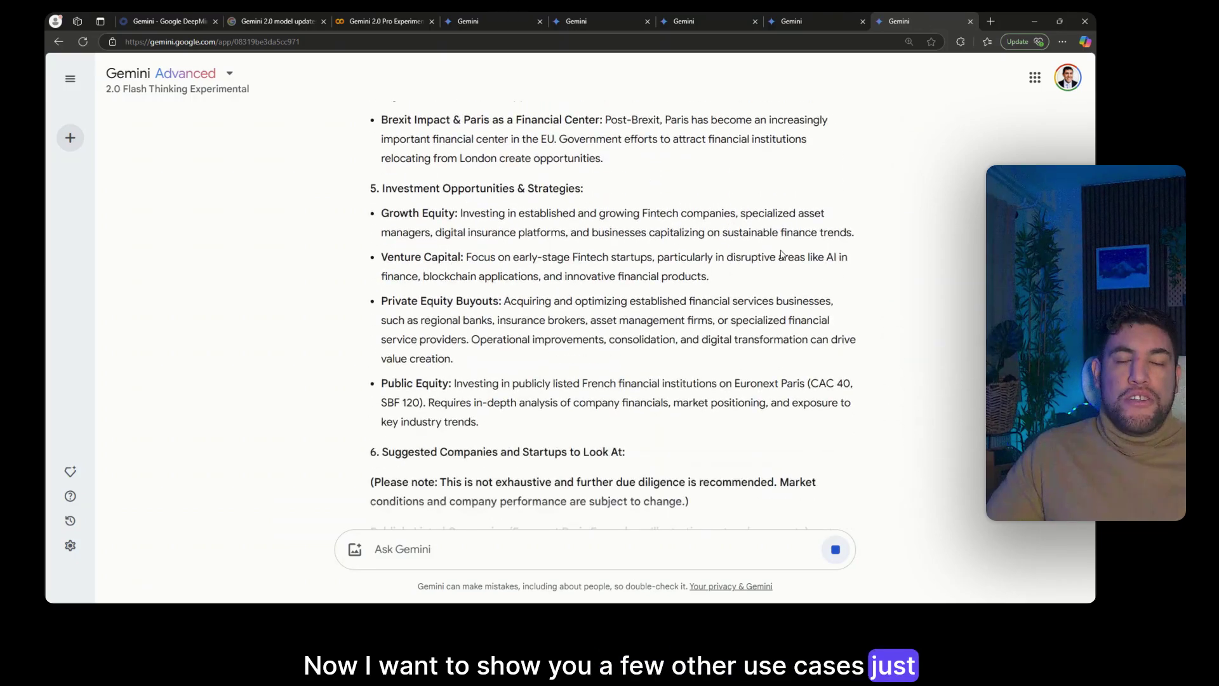
scroll(782, 254, down, 10)
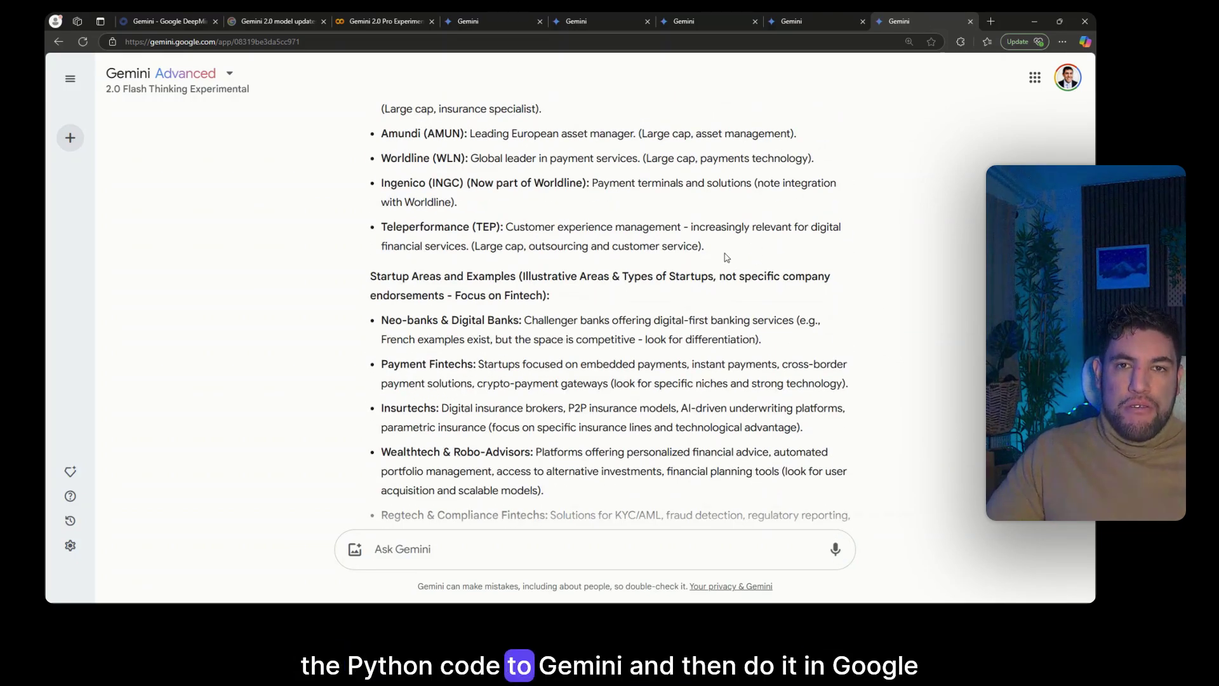
- In the finance notebook, scroll past the box plot, scatter and profitability charts to the stock-analysis cell
click(365, 16)
scroll(738, 227, down, 10)
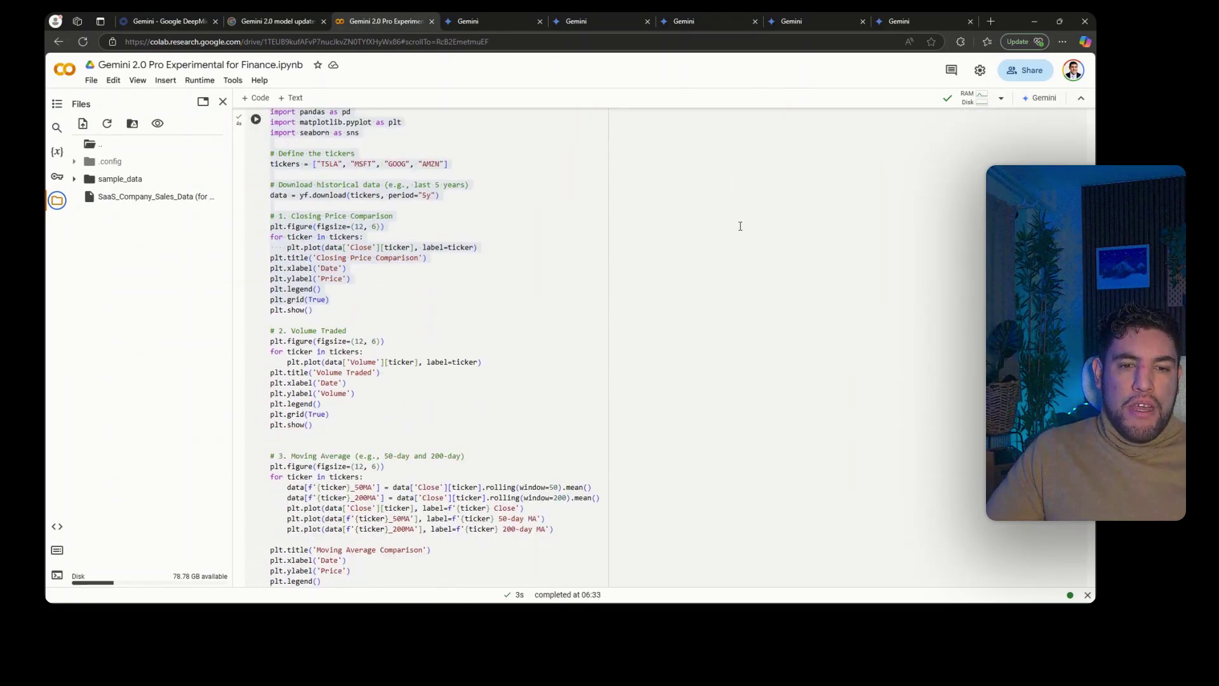
scroll(740, 226, down, 15)
scroll(740, 227, up, 10)
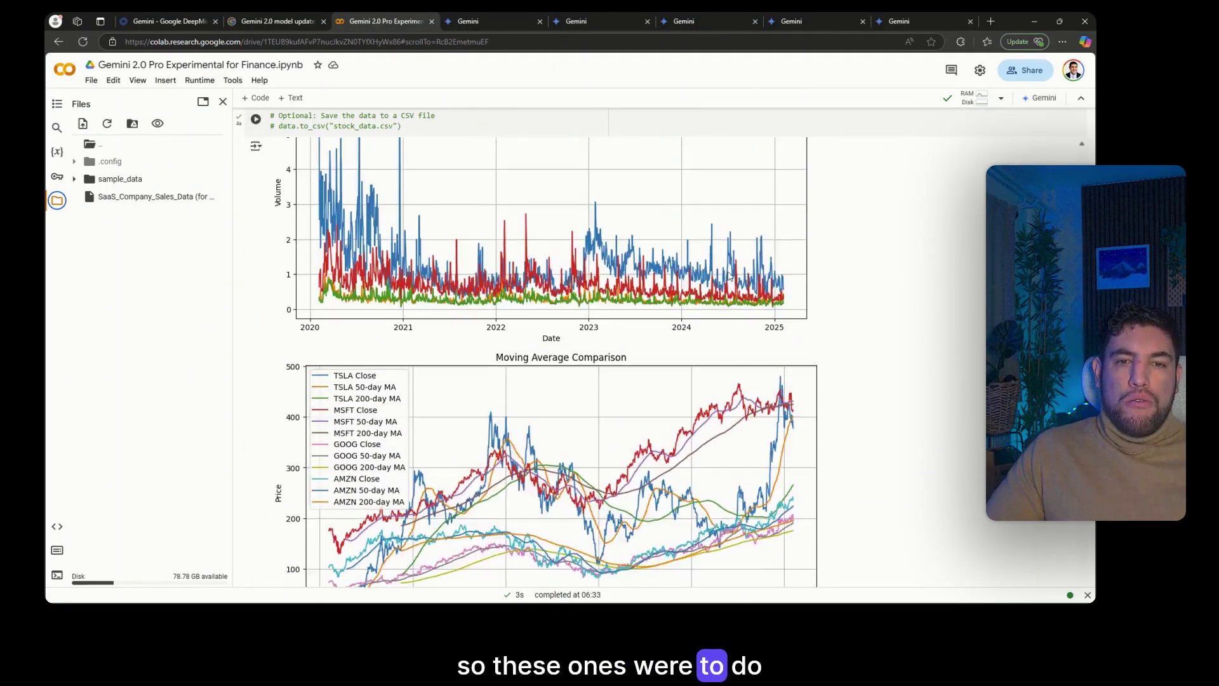
scroll(730, 277, up, 10)
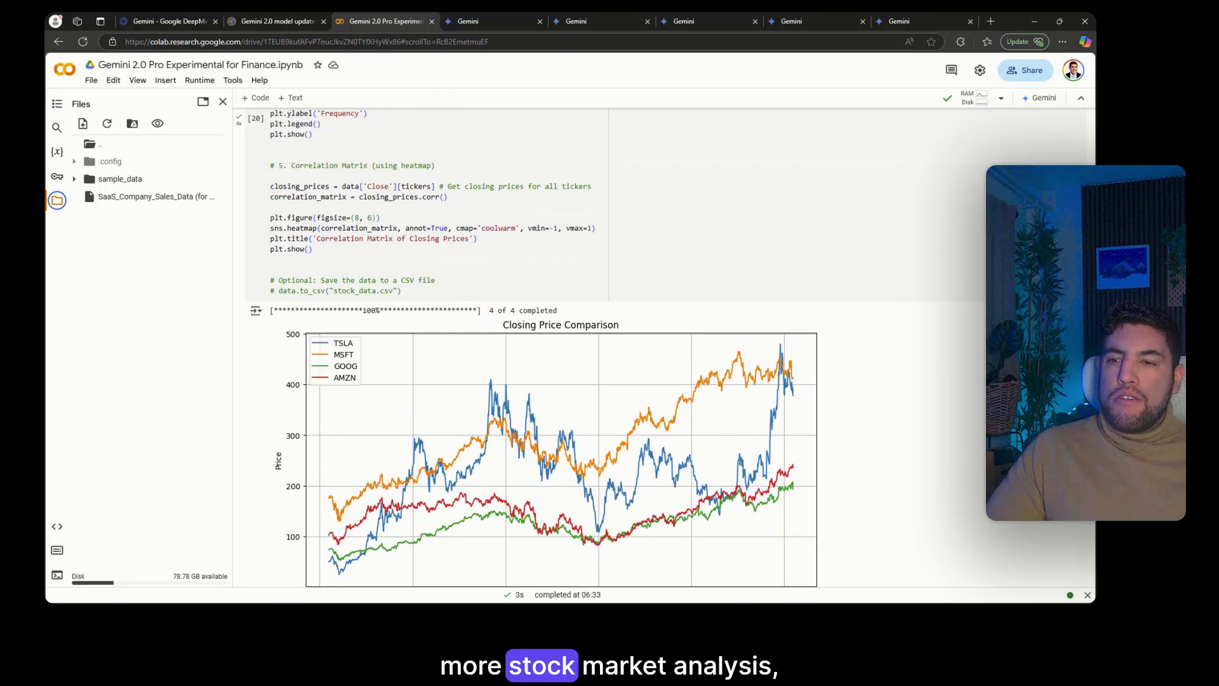
scroll(603, 348, down, 20)
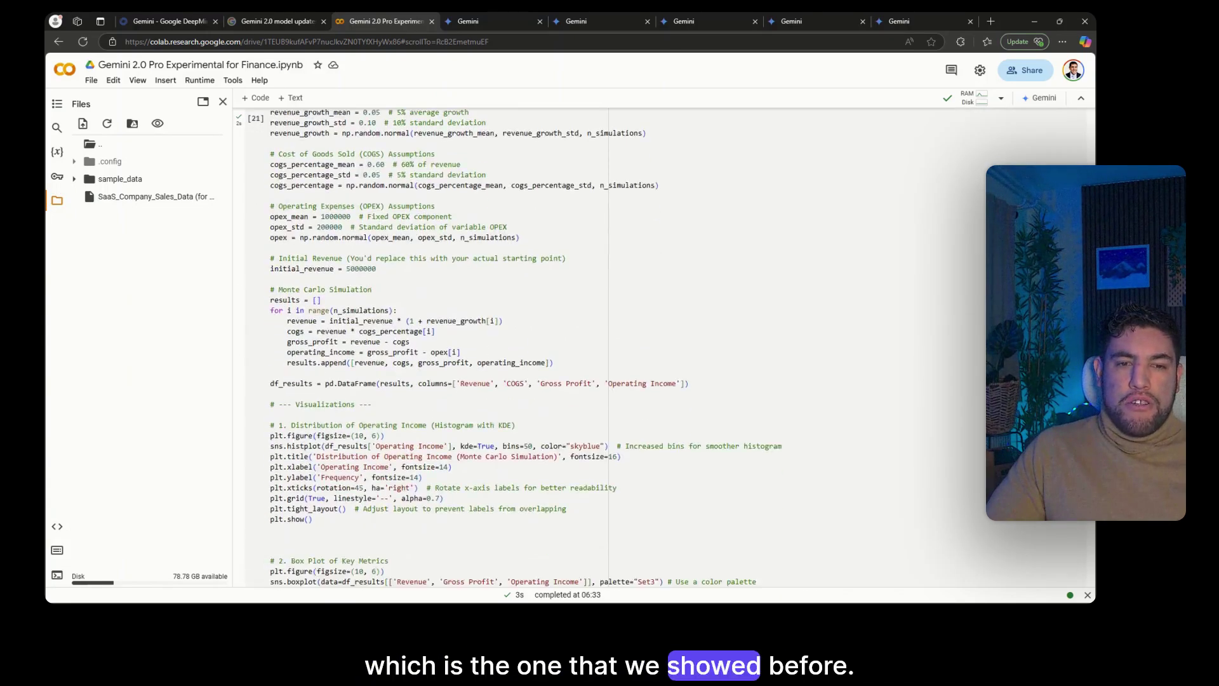
scroll(666, 347, down, 10)
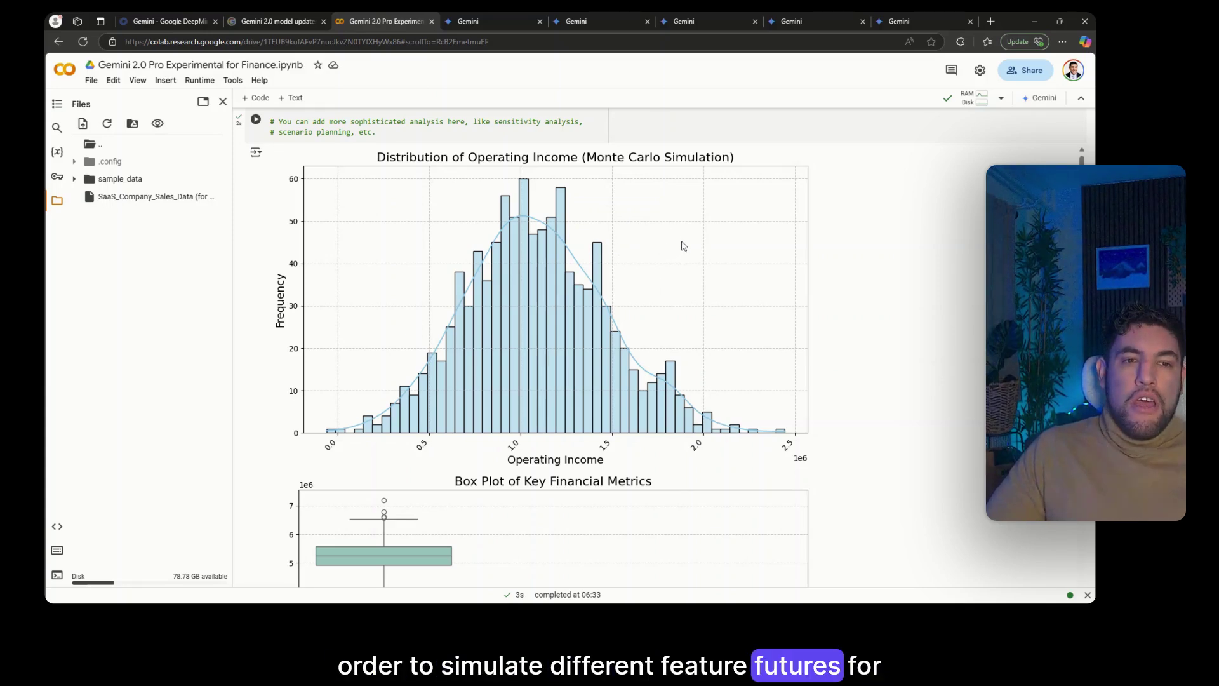
scroll(681, 245, down, 1)
scroll(619, 321, down, 1)
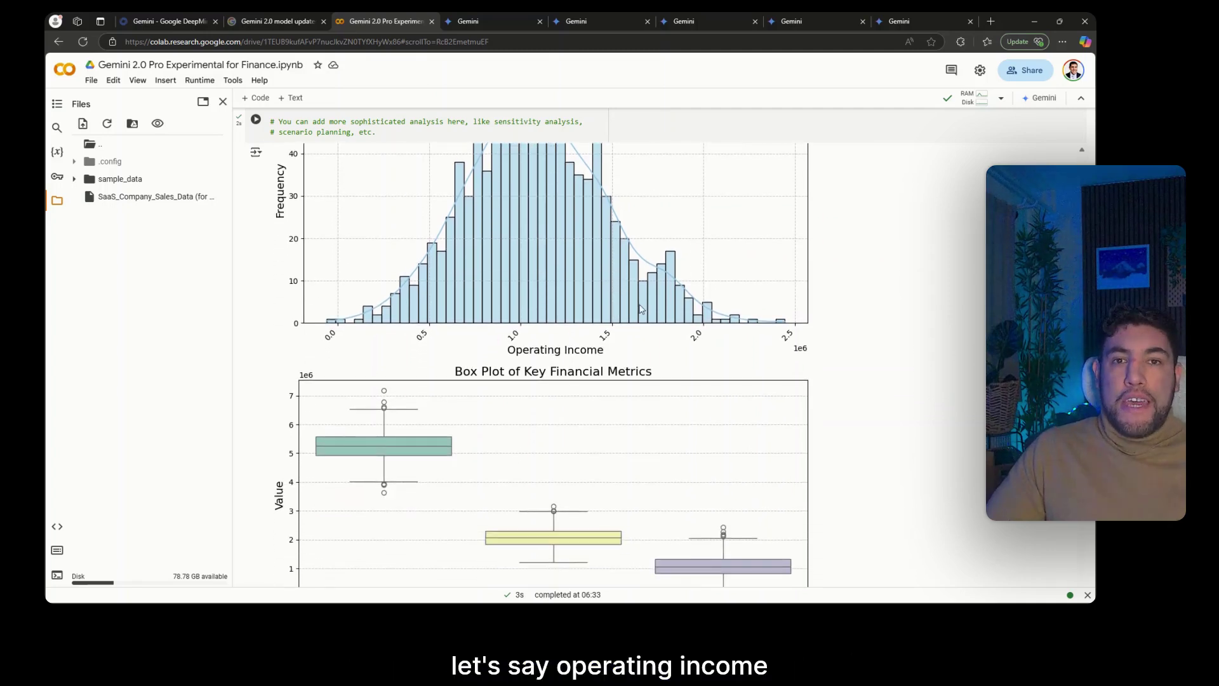
scroll(653, 300, down, 3)
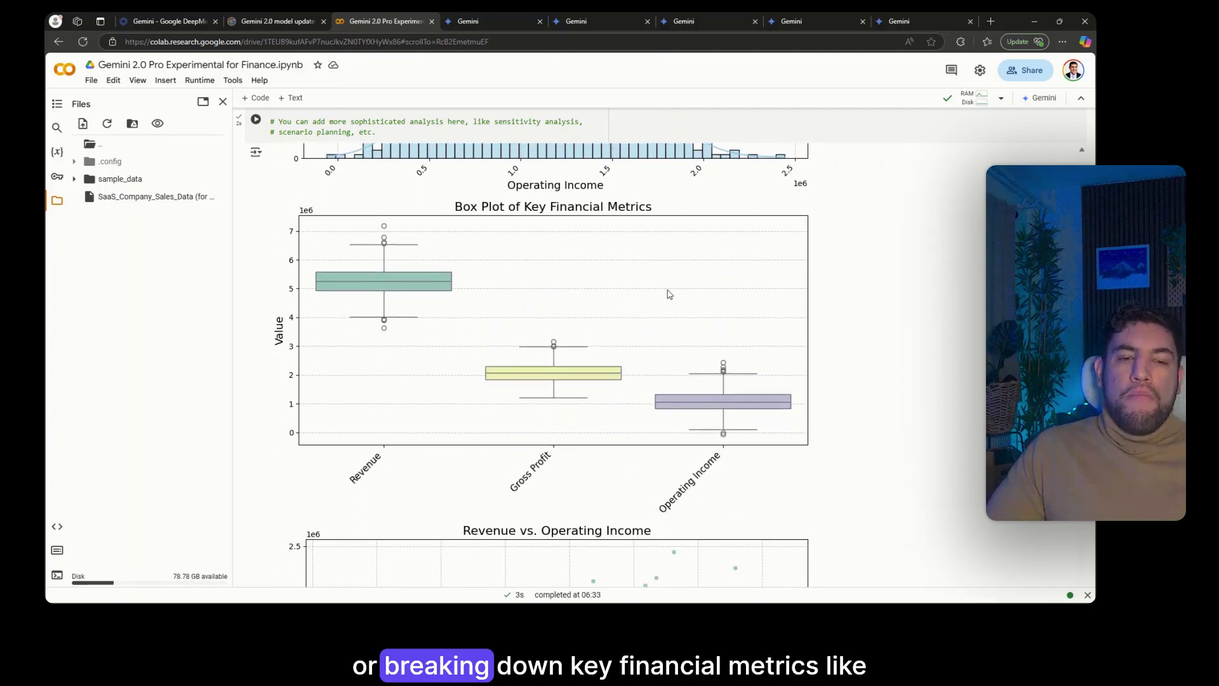
scroll(687, 284, down, 1)
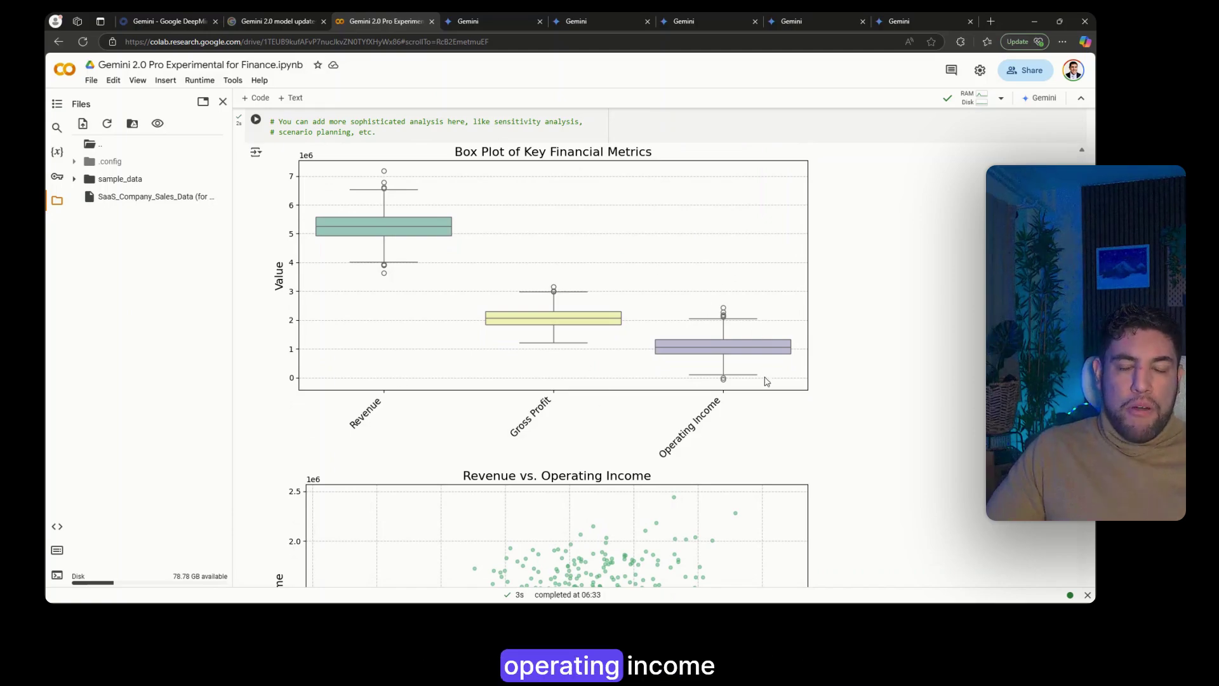
scroll(753, 381, down, 7)
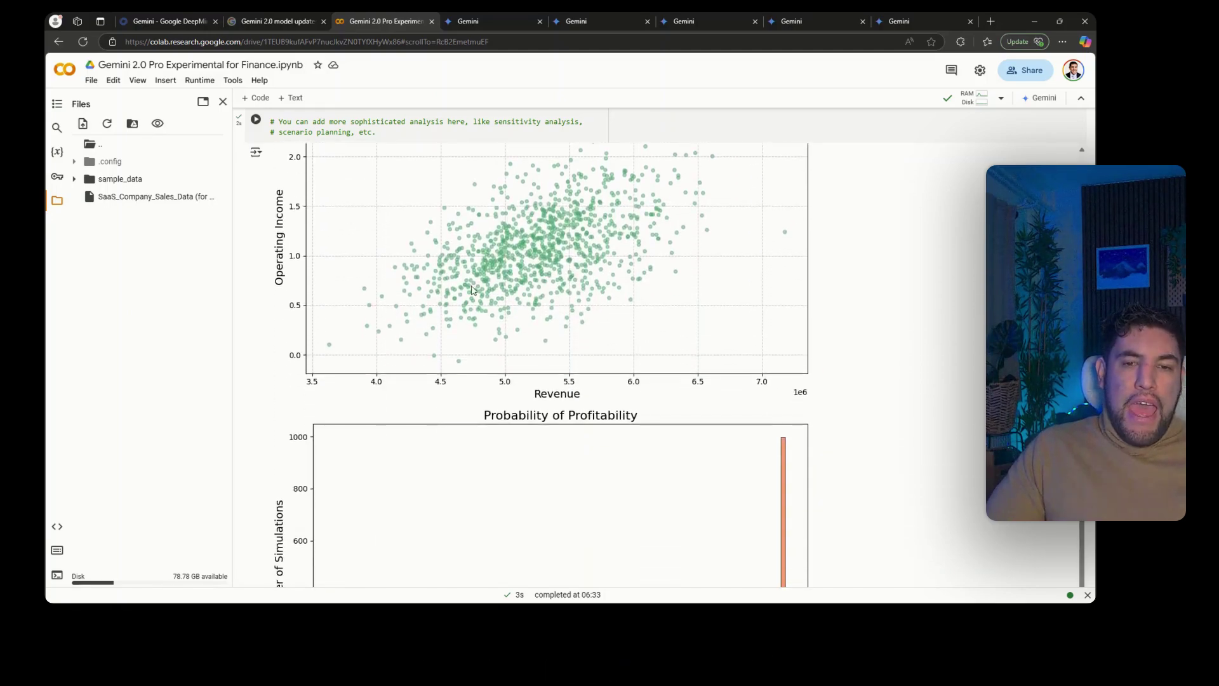
scroll(517, 290, down, 20)
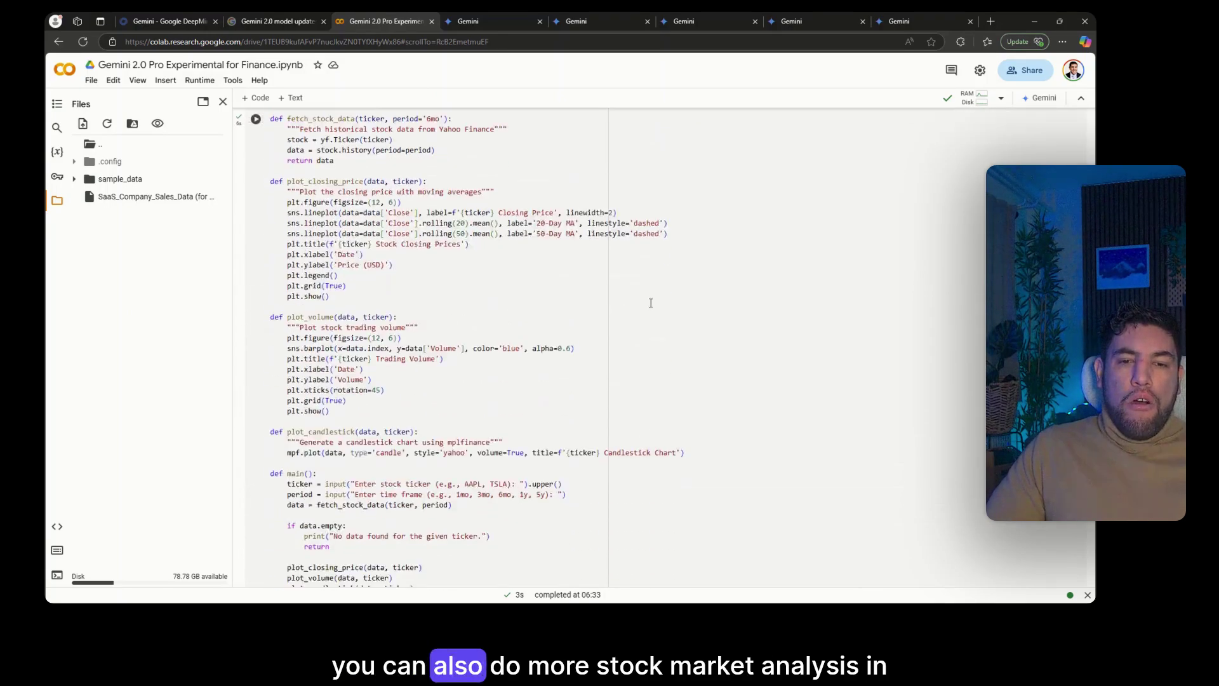
- Rerun the stock-analysis cell and enter AAPL as the ticker
scroll(651, 303, down, 10)
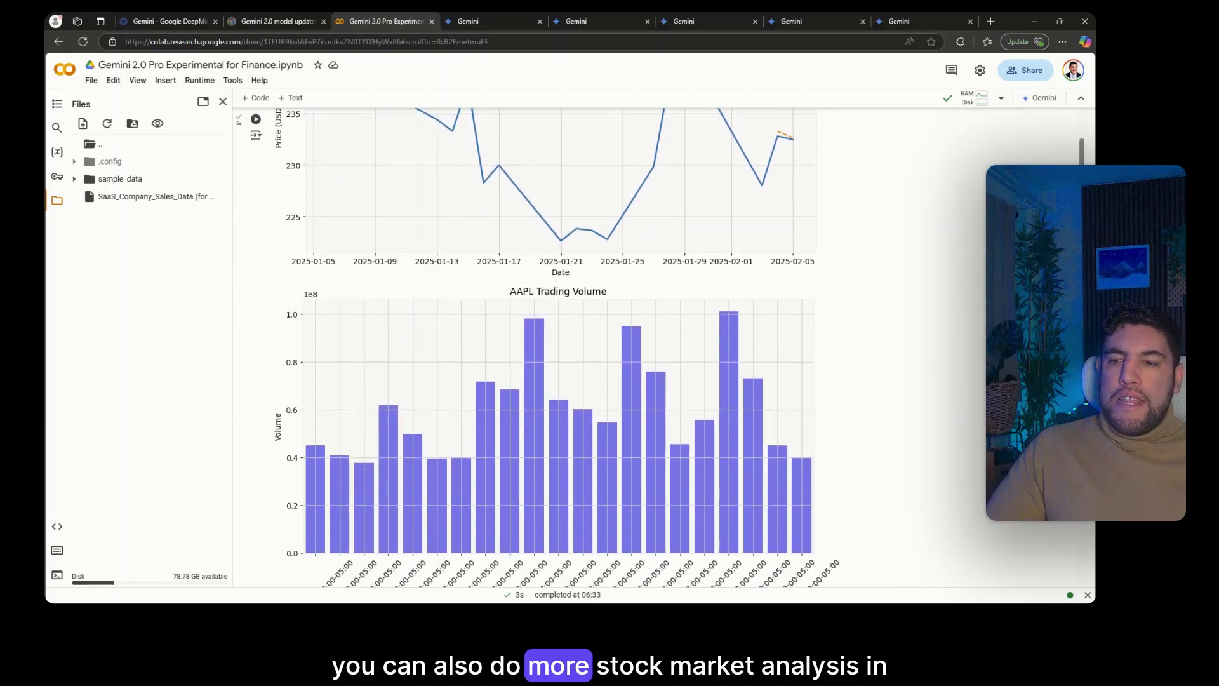
scroll(620, 272, up, 6)
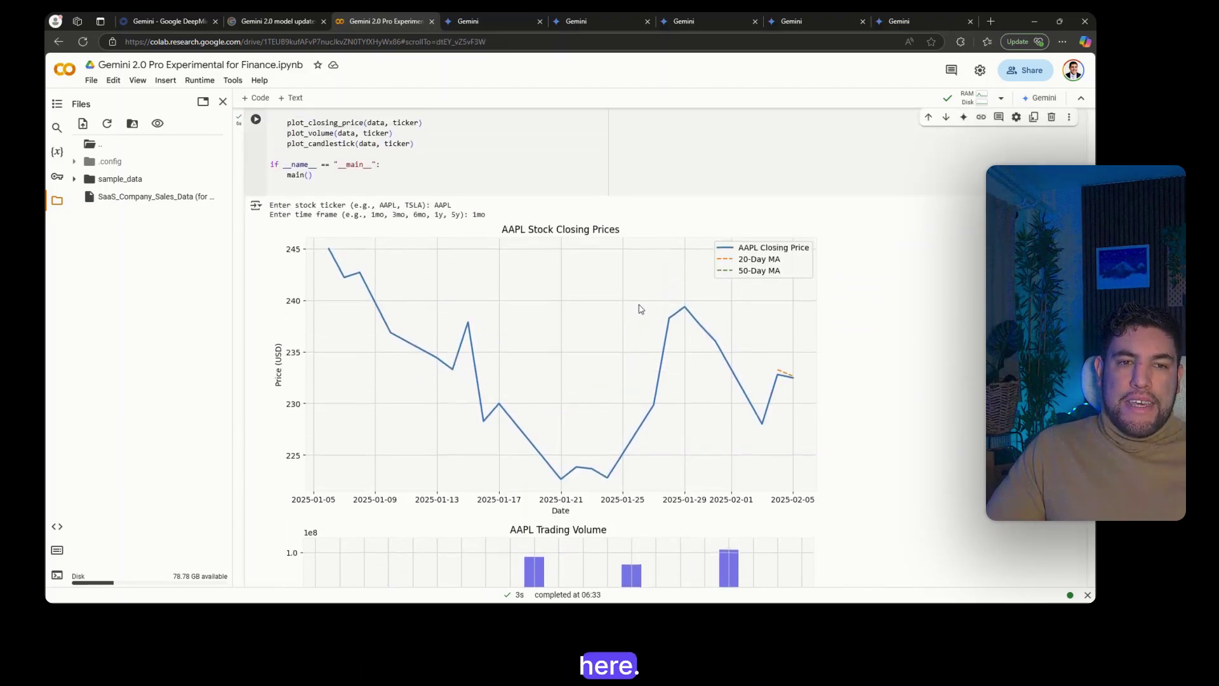
click(256, 120)
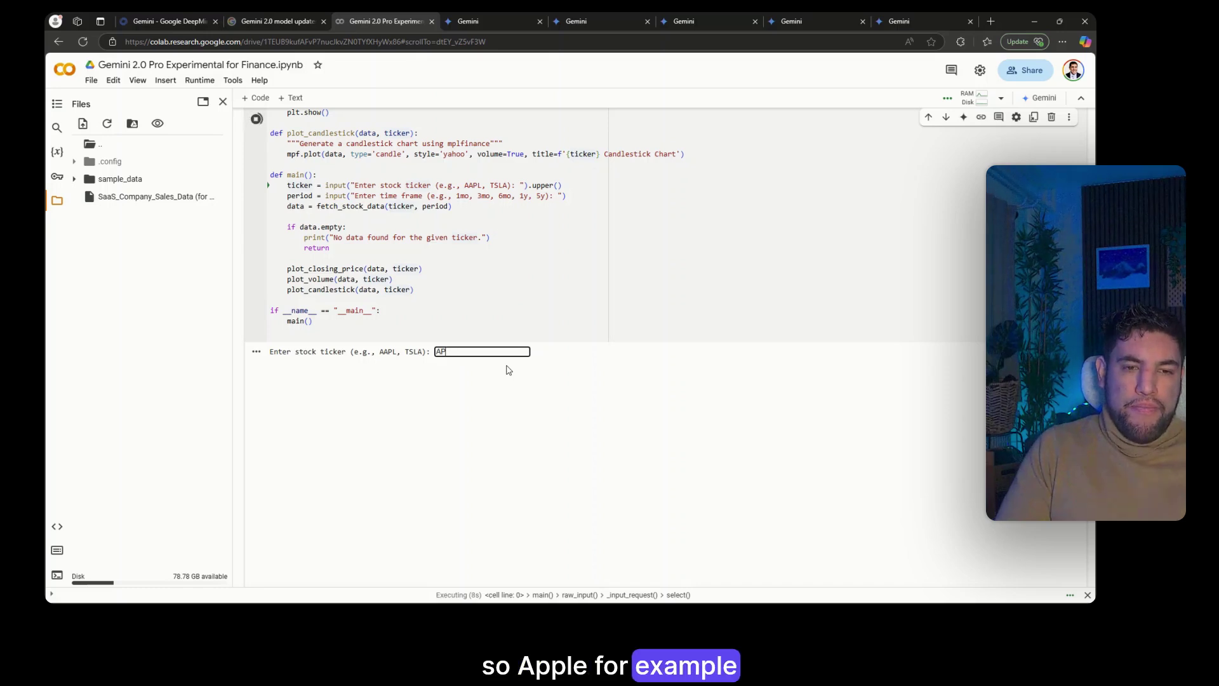
key(BackSpace)
key(BackSpace)
key(BackSpace)
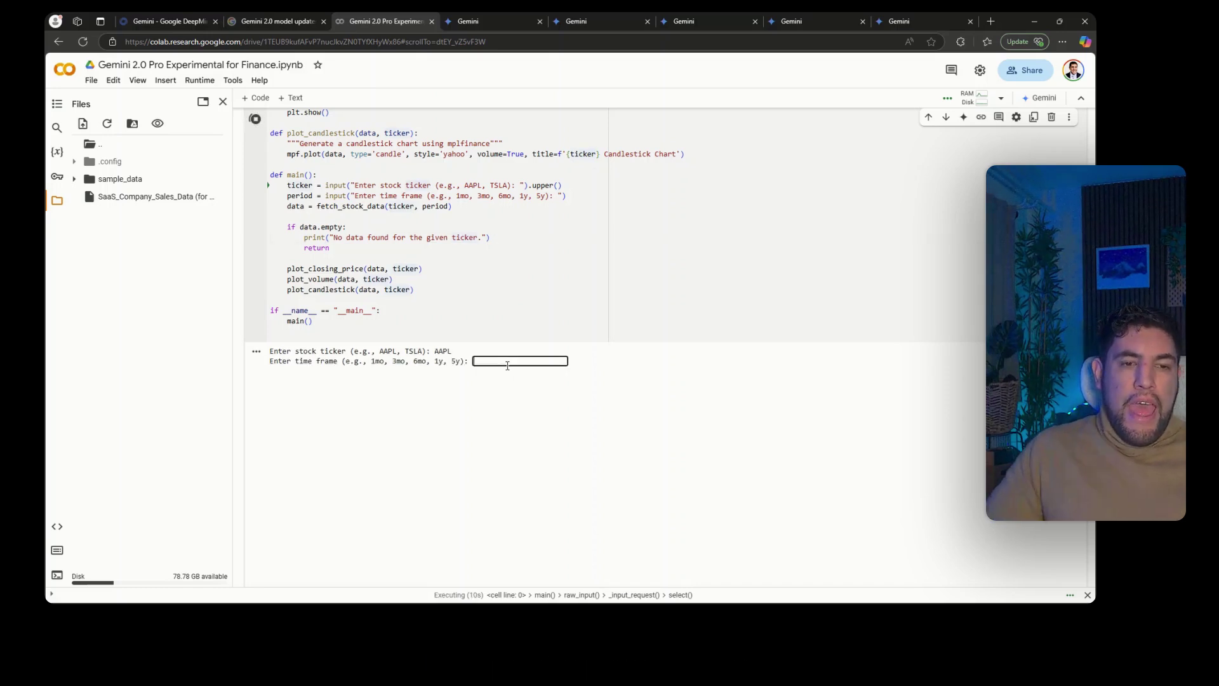
text(APL)
key(Return)
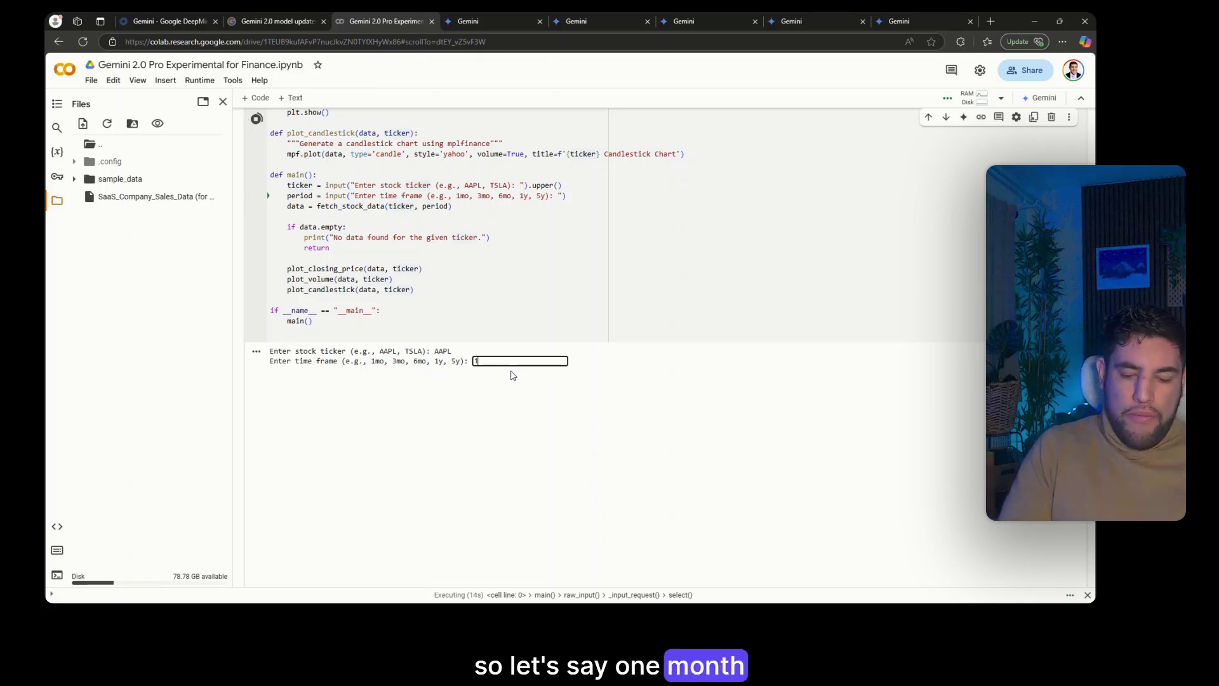
- Give 1mo as the time frame and review the closing-price, volume and candlestick charts
text(1m)
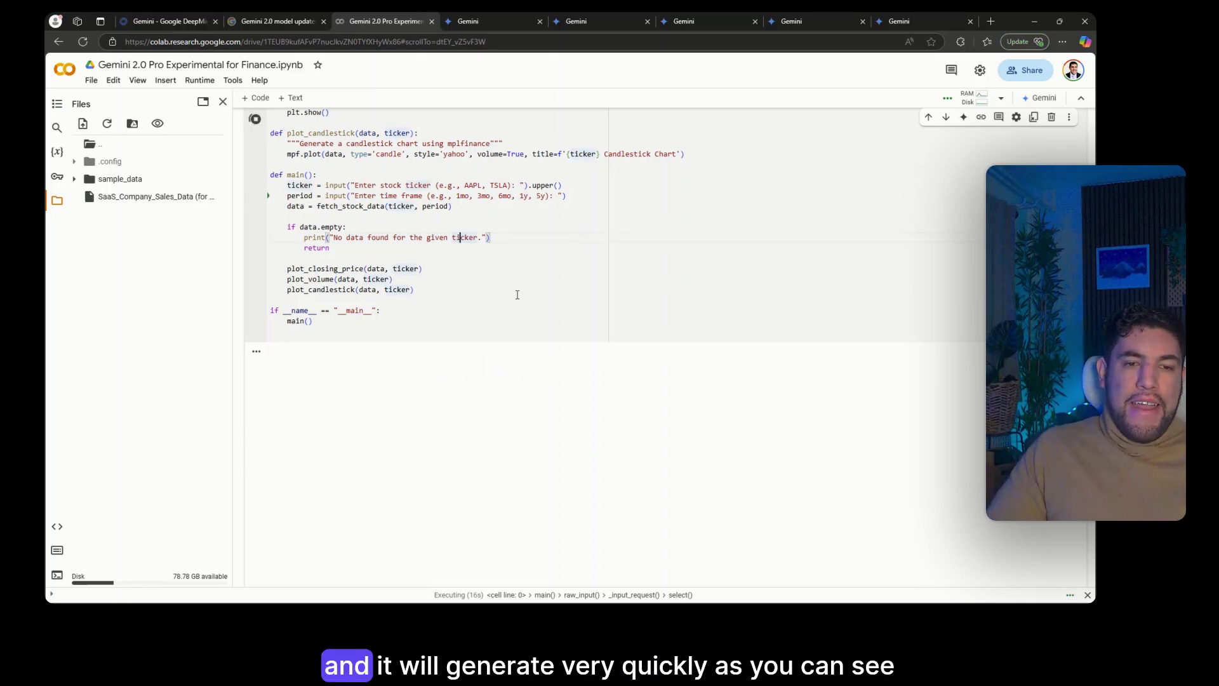
scroll(879, 380, up, 5)
scroll(849, 386, down, 4)
scroll(849, 386, up, 10)
scroll(849, 323, down, 10)
scroll(553, 224, up, 1)
scroll(716, 217, down, 10)
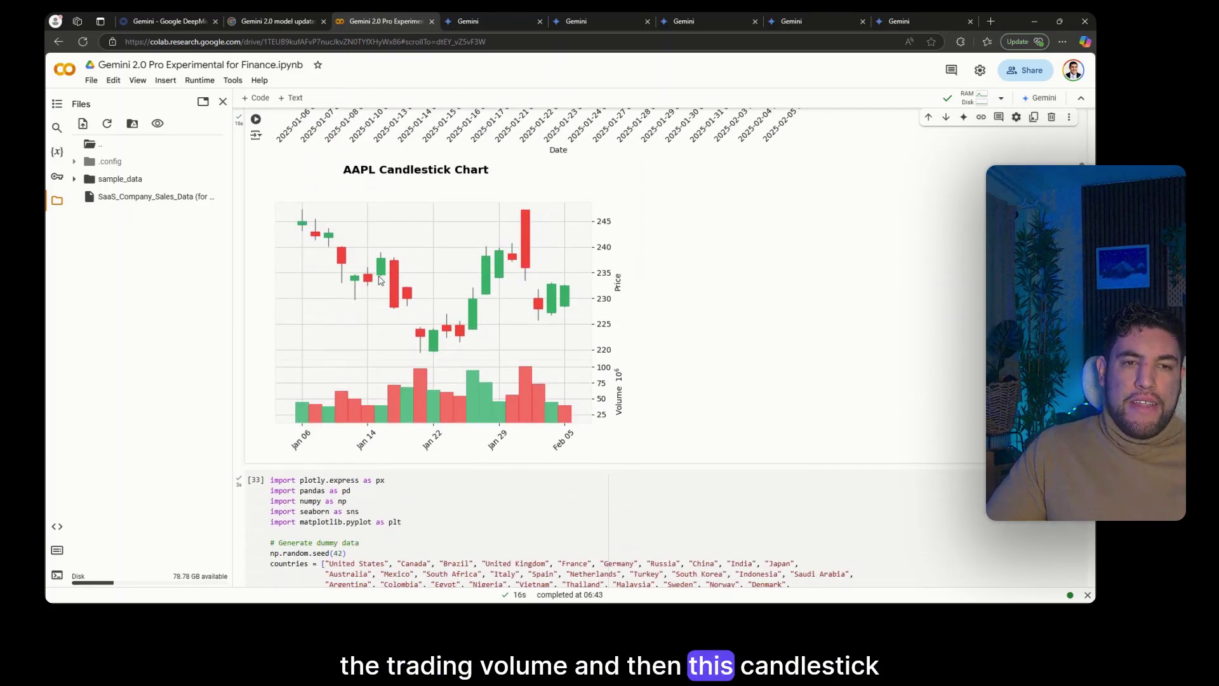
- Zoom the Global Sales map out to the world, pan to the Americas, then view the correlation heatmap
scroll(567, 213, down, 2)
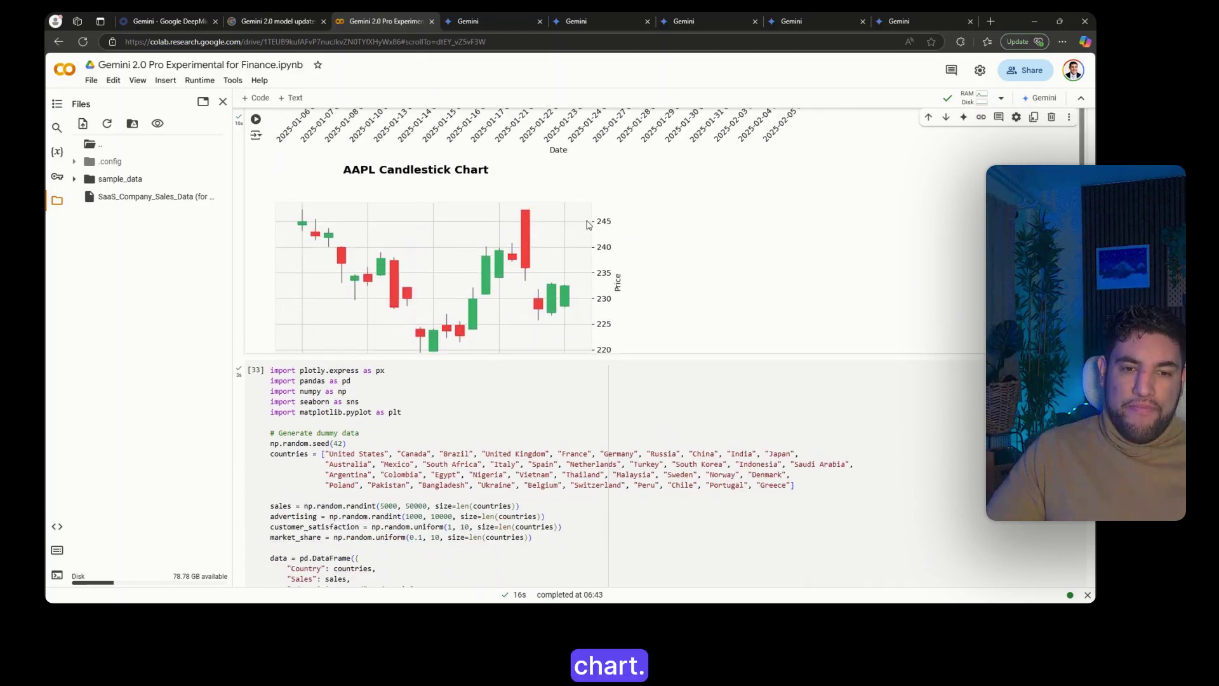
scroll(662, 191, down, 2)
scroll(662, 188, down, 5)
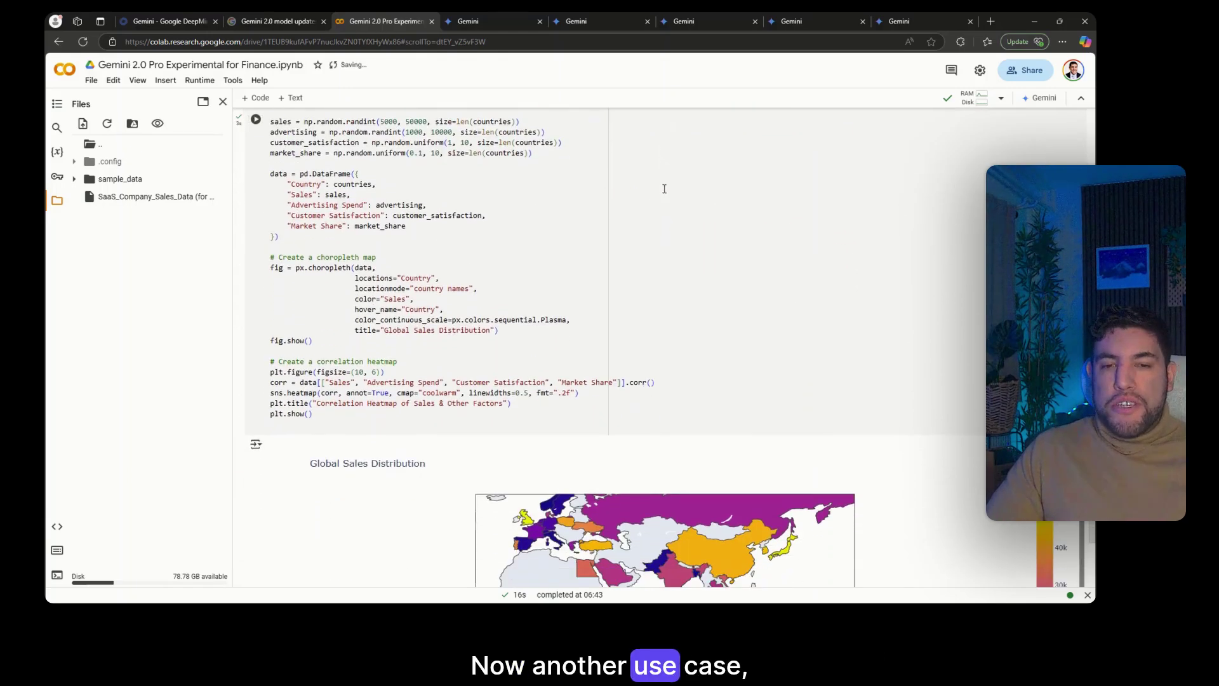
scroll(708, 192, up, 3)
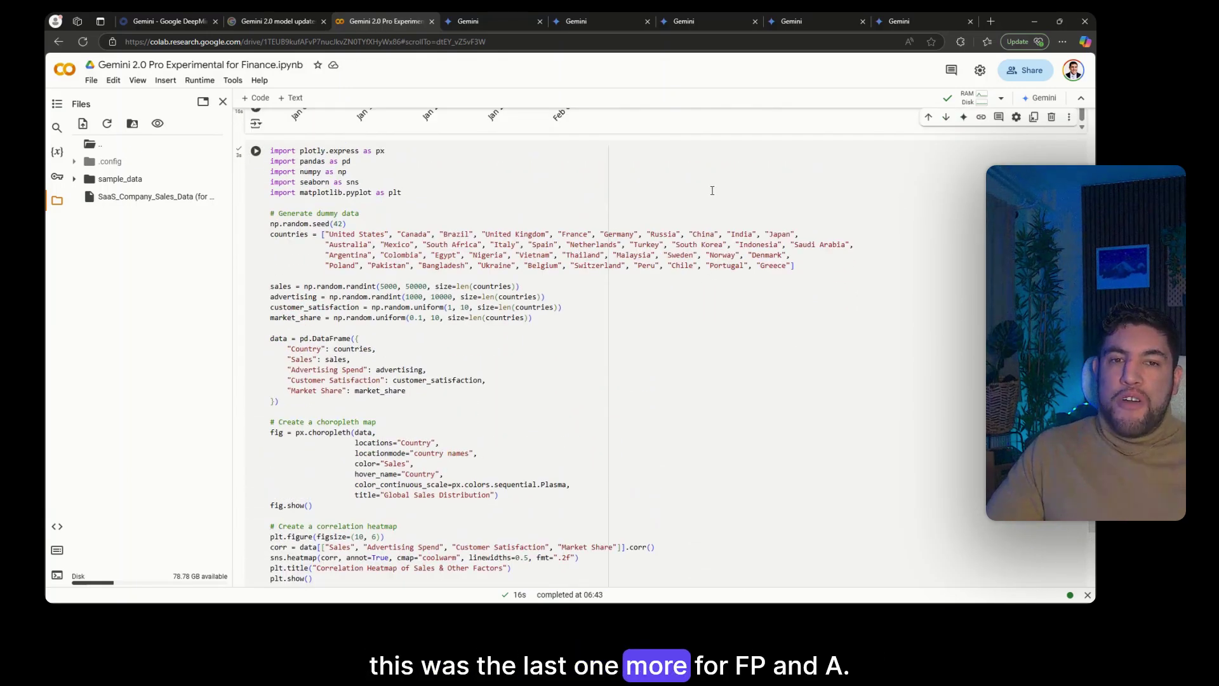
scroll(711, 191, down, 3)
scroll(713, 188, up, 4)
scroll(710, 190, down, 8)
scroll(889, 267, up, 4)
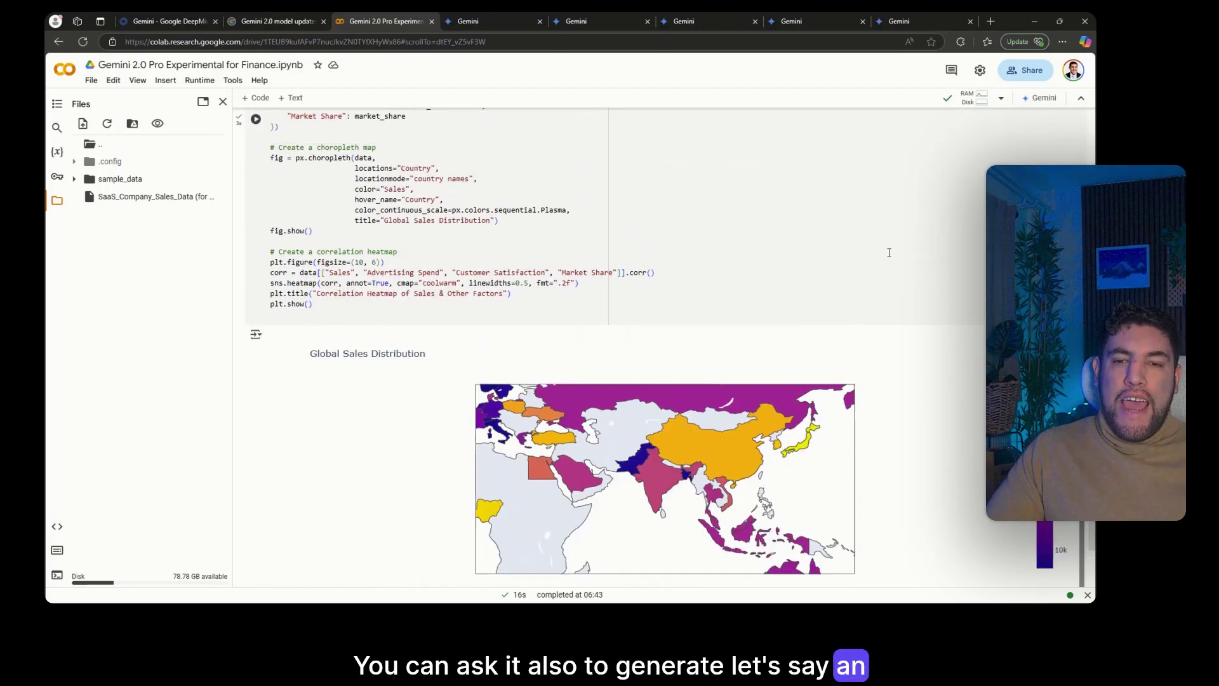
scroll(940, 273, down, 3)
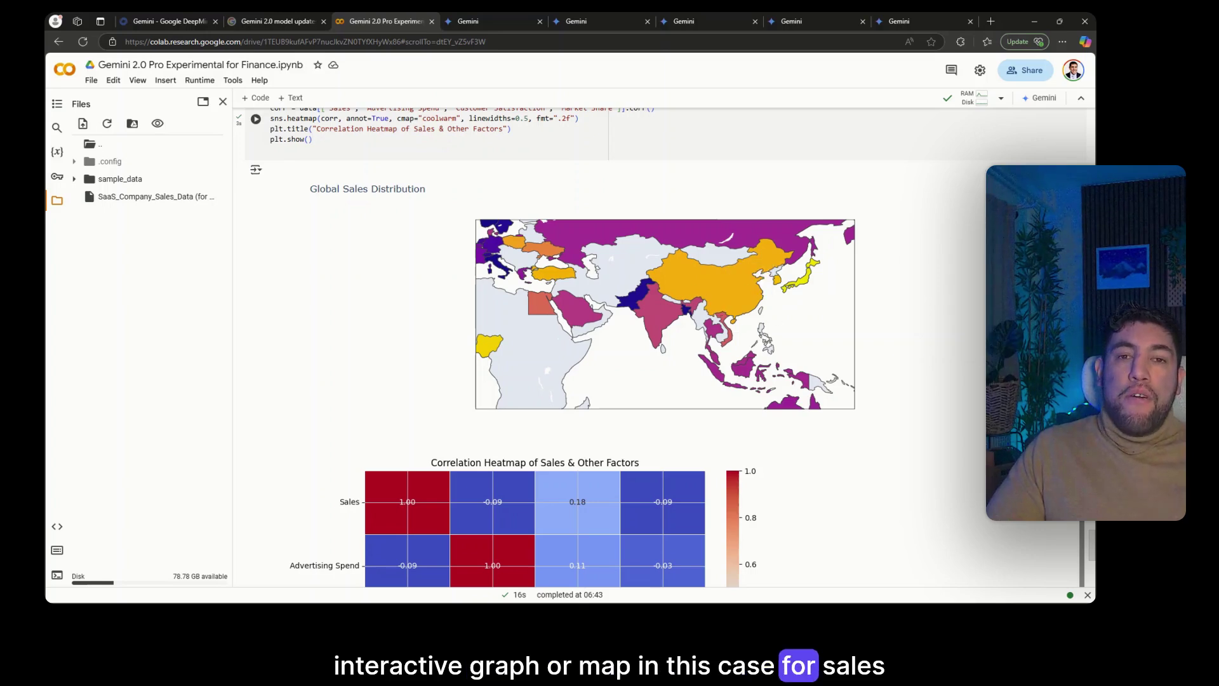
scroll(578, 306, down, 5)
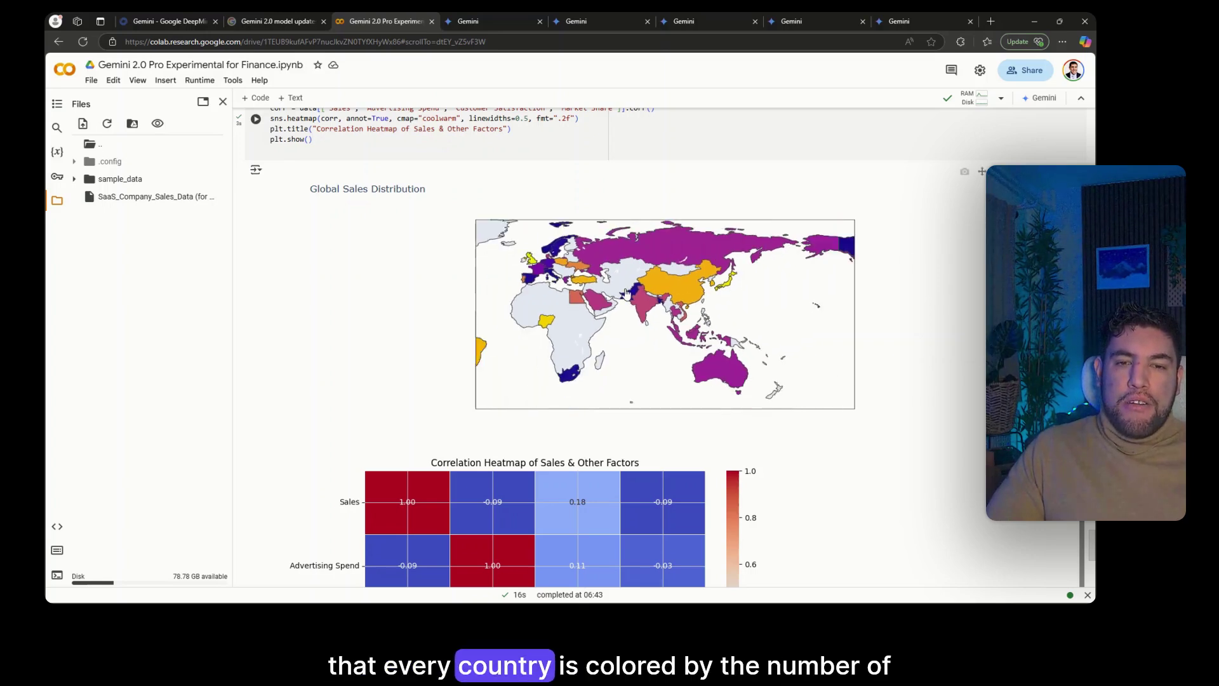
drag(577, 306, 644, 347)
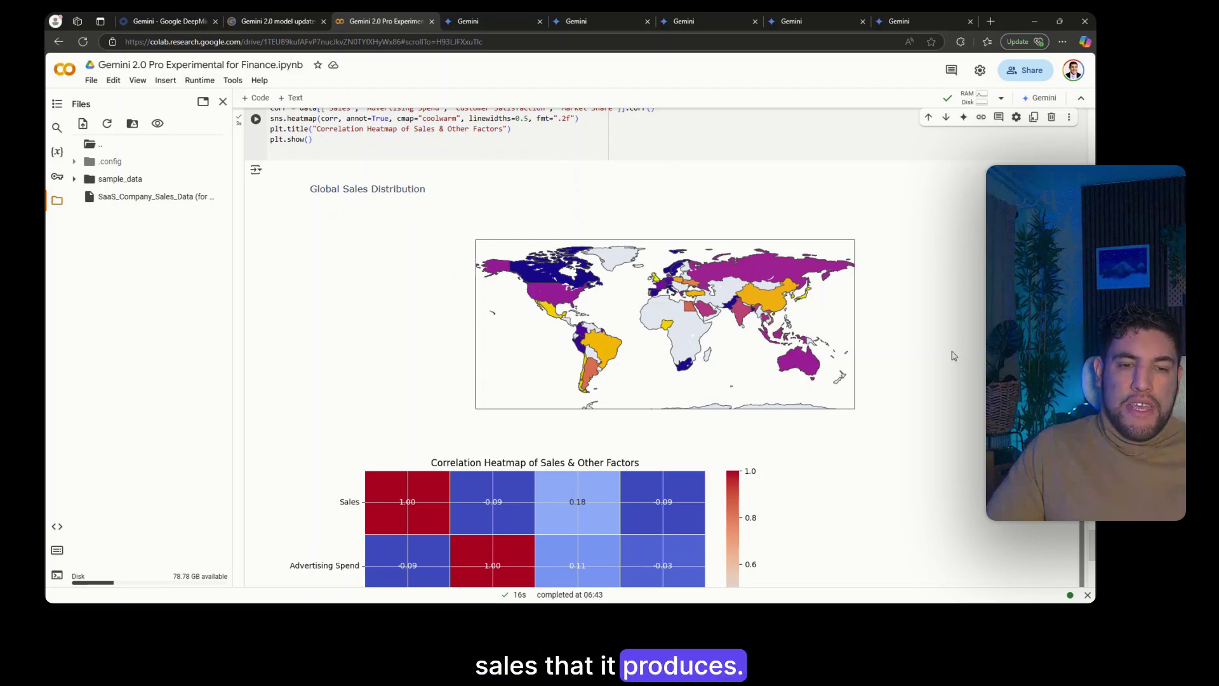
scroll(631, 481, down, 4)
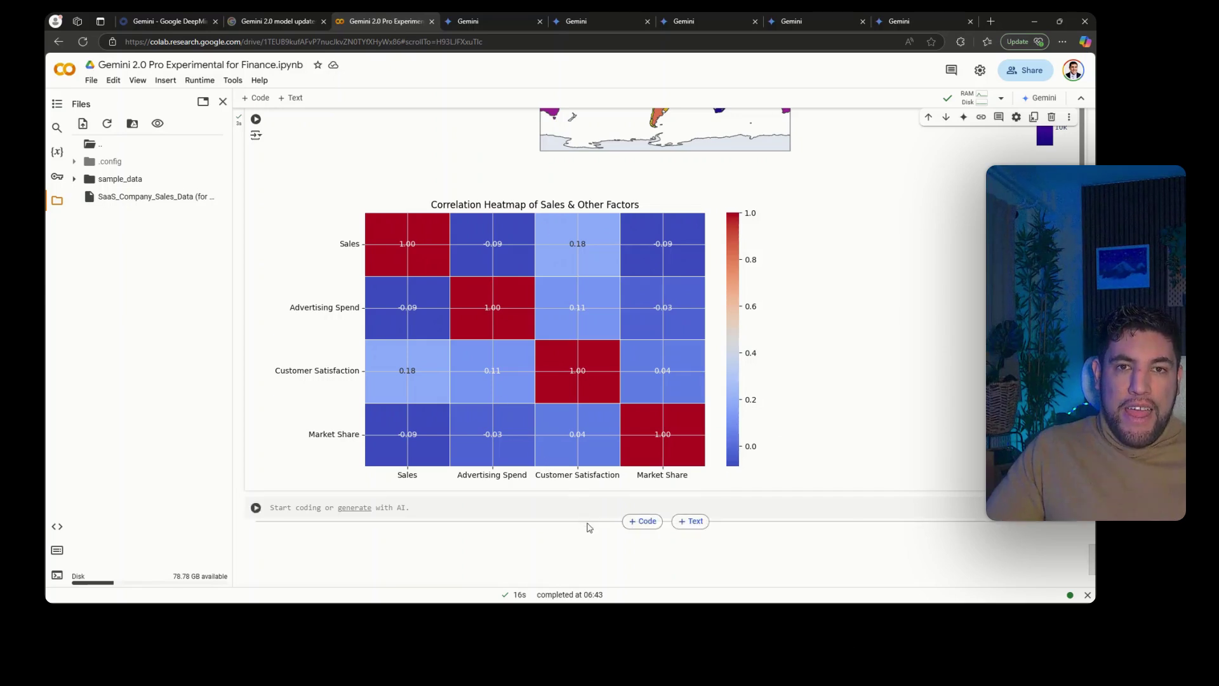
- Open the Gemini 2.0 model update article and reduce the page zoom
click(289, 17)
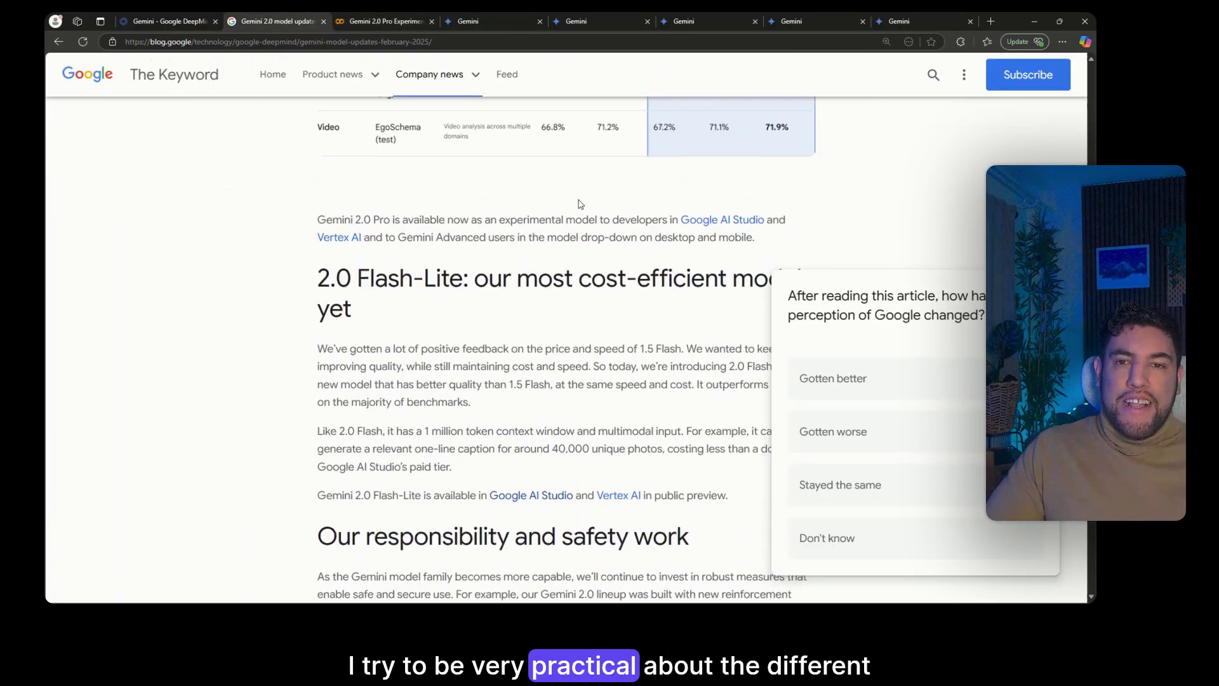
scroll(578, 203, down, 1)
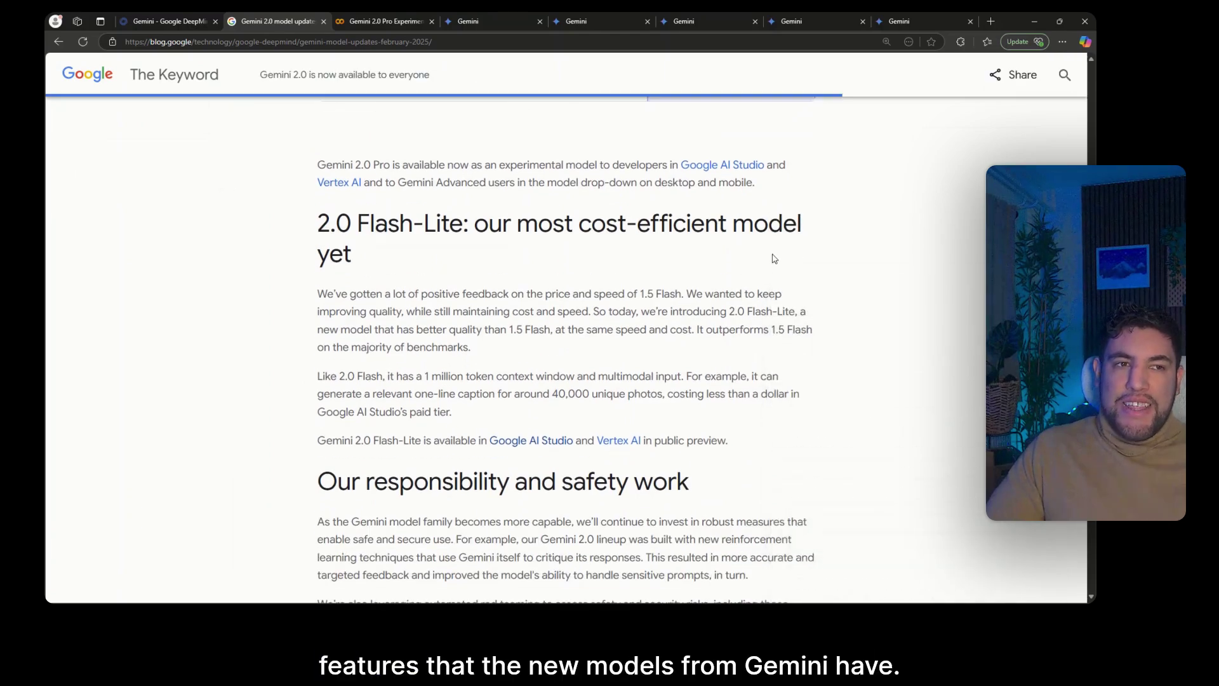
key(ctrl+minus)
- Read the 2.0 Pro Experimental section and its five-model benchmark table
scroll(772, 259, down, 5)
scroll(772, 256, up, 15)
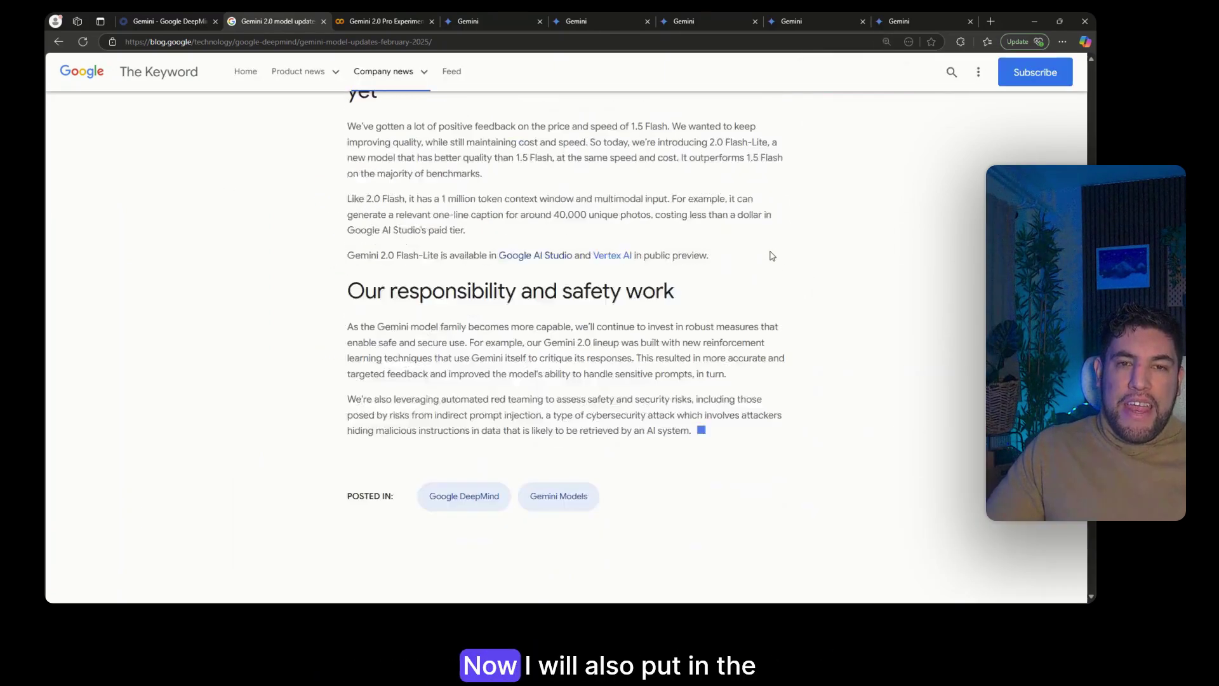
scroll(770, 258, up, 4)
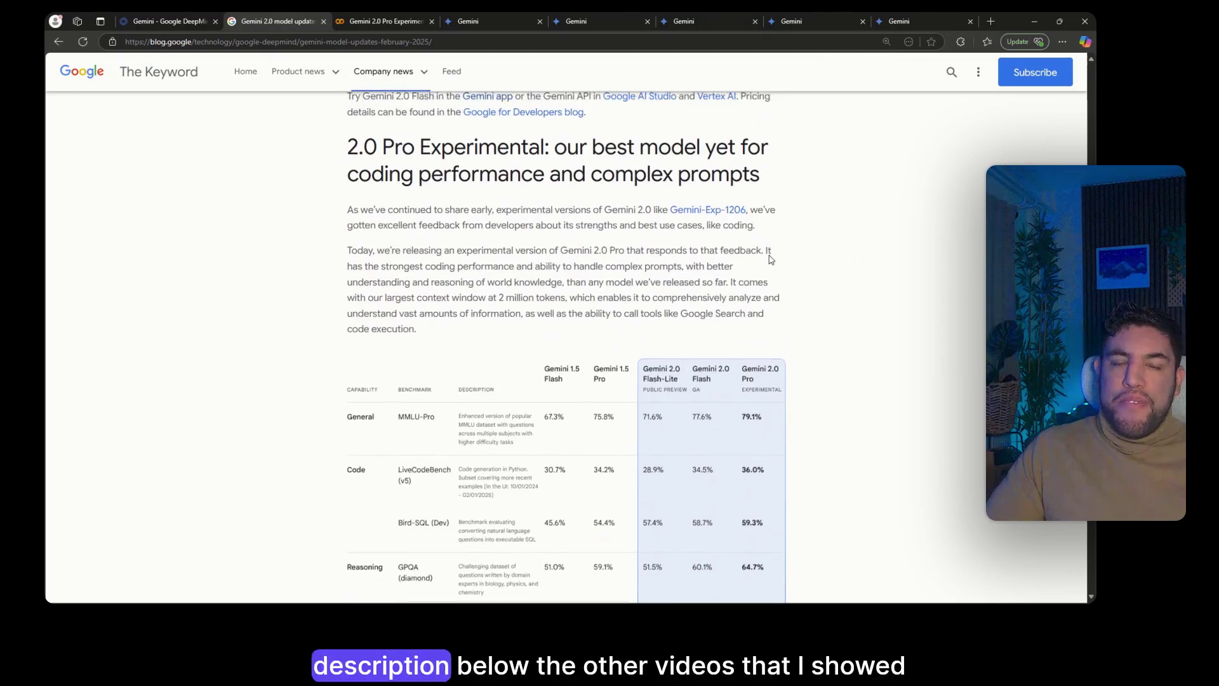
scroll(771, 256, down, 1)
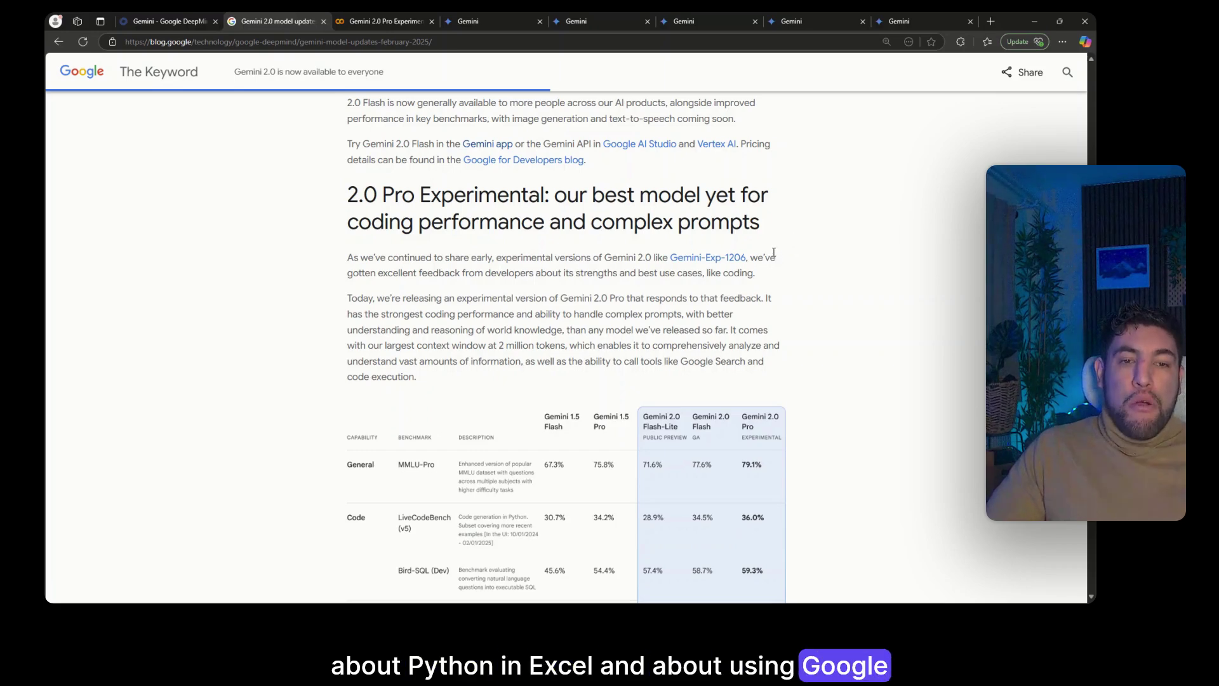
scroll(773, 254, down, 1)
scroll(773, 254, up, 1)
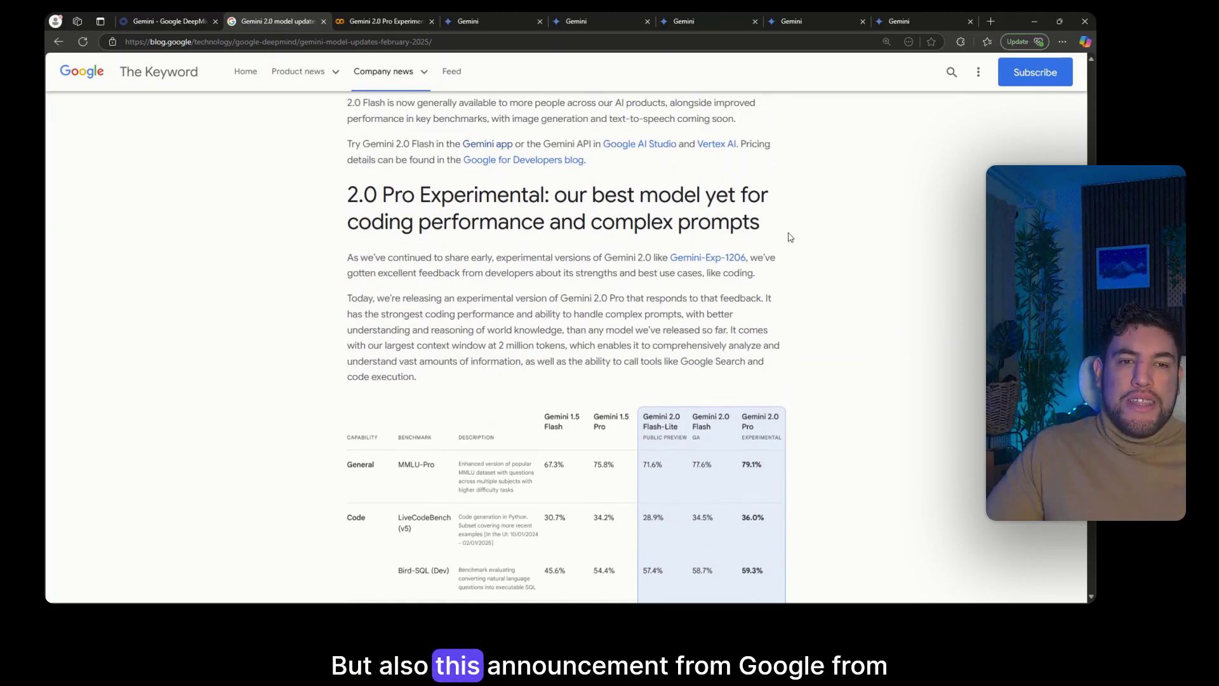
scroll(668, 207, down, 1)
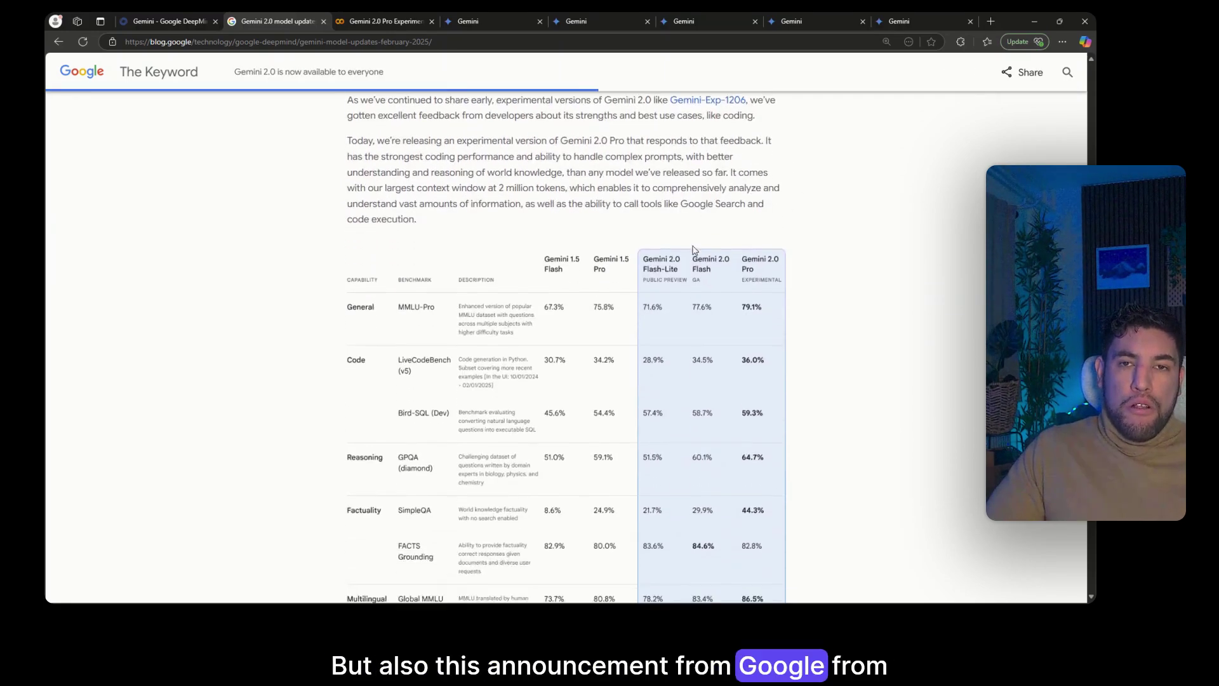
scroll(692, 249, down, 2)
ctrl+scroll(519, 288, up, 1)
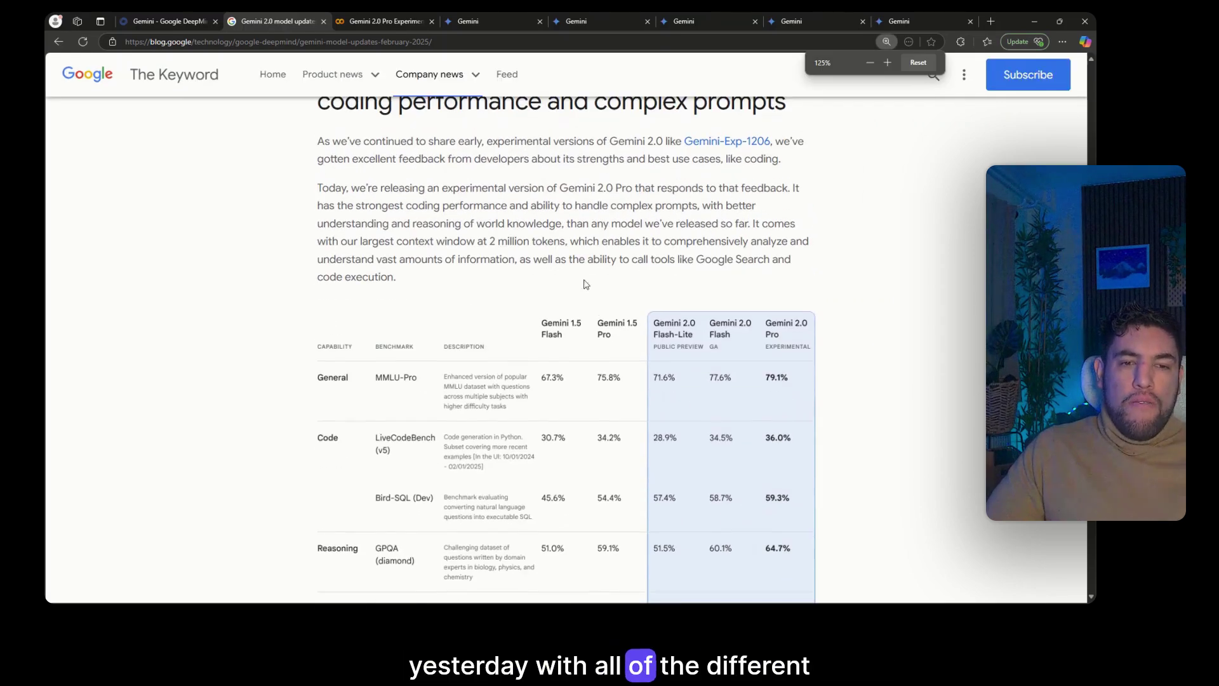
scroll(649, 330, up, 2)
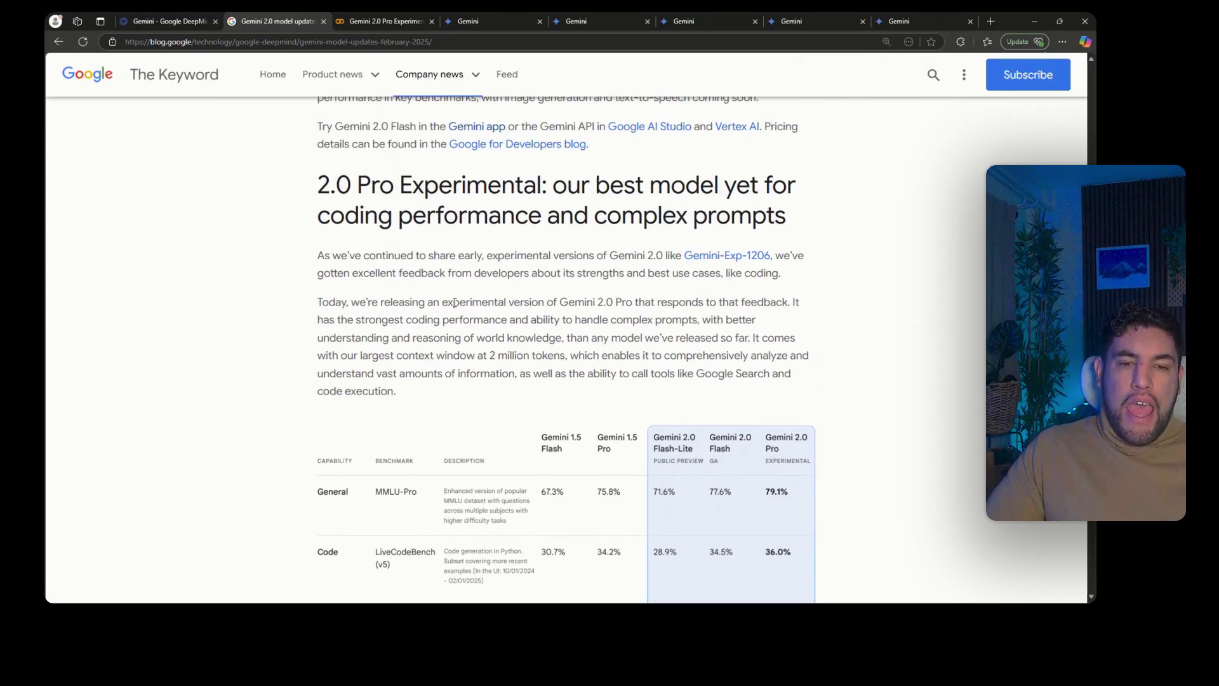
scroll(561, 345, down, 3)
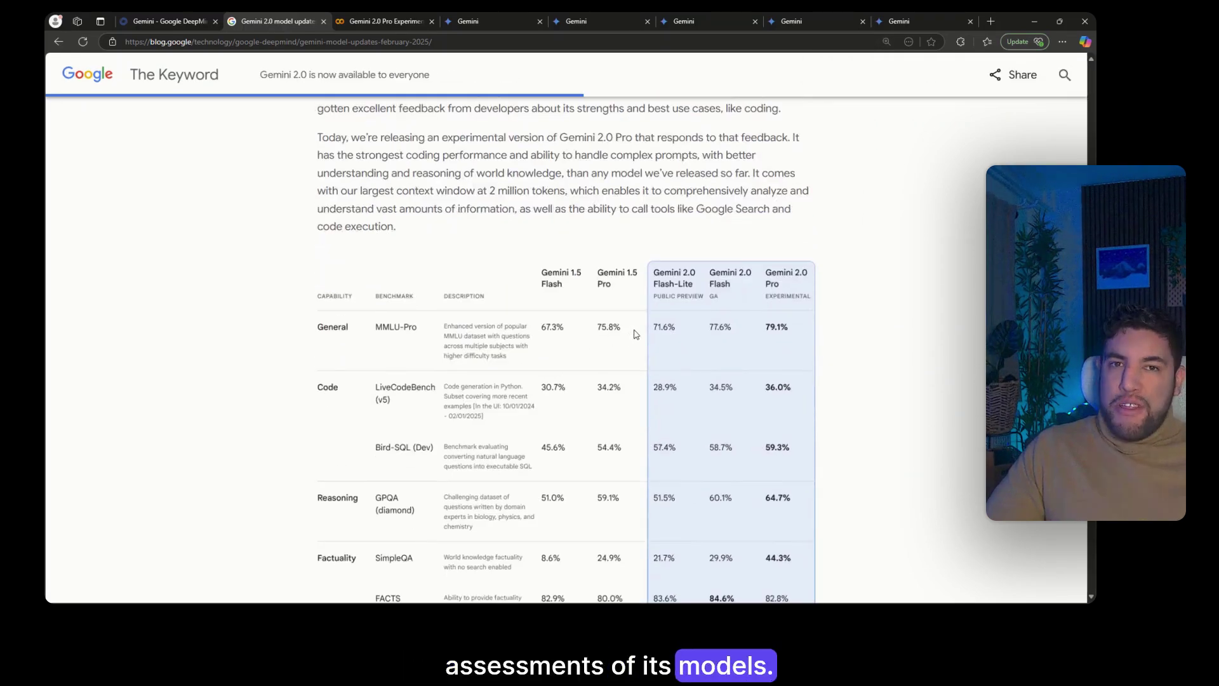